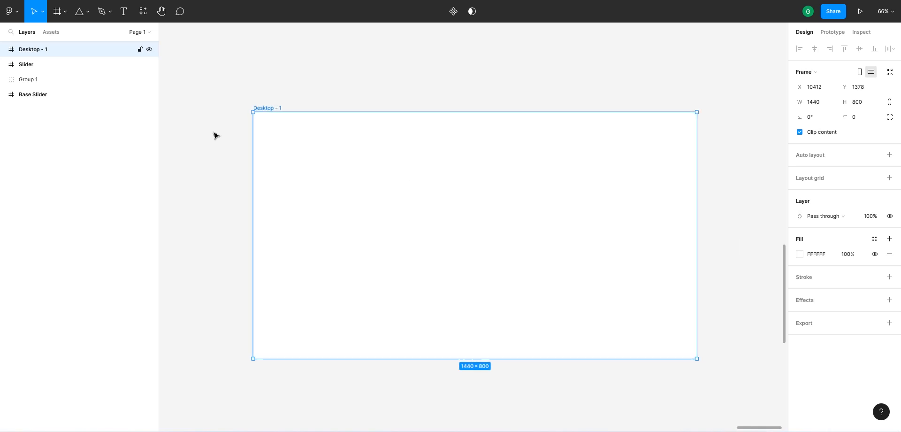
Rename the Desktop - 1 frame as Slider Container.
double_click(267, 109)
text(C)
key(BackSpace)
key(BackSpace)
text(ontain)
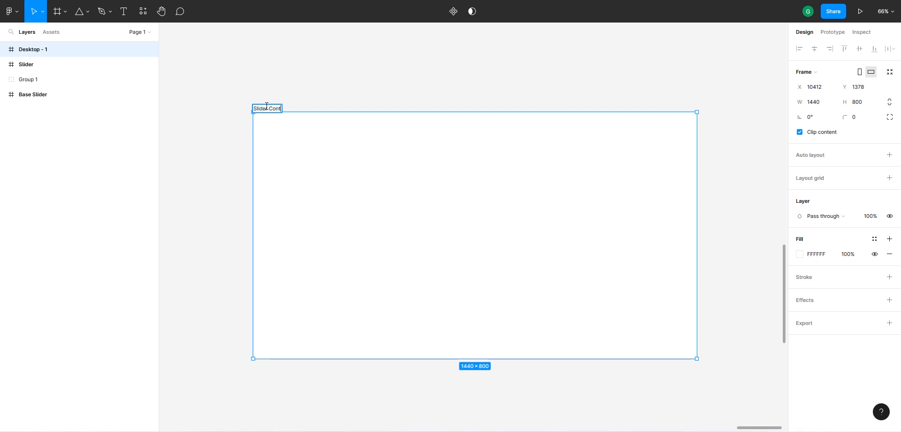
text(er)
click(309, 95)
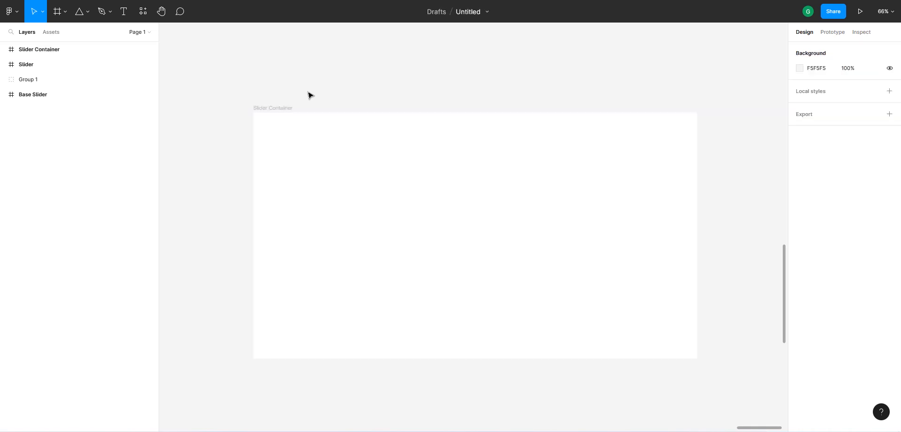
Draw a rectangle about 865 × 434 overlapping the upper part of the Slider Container frame.
click(88, 14)
click(67, 33)
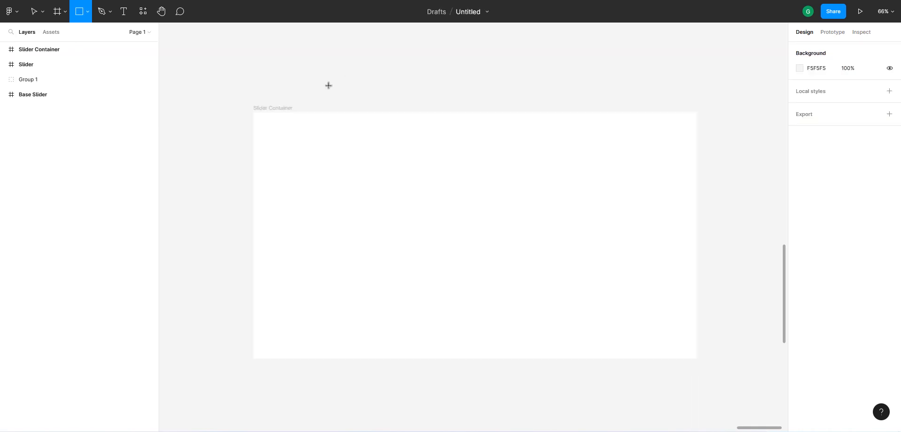
drag(314, 72, 582, 205)
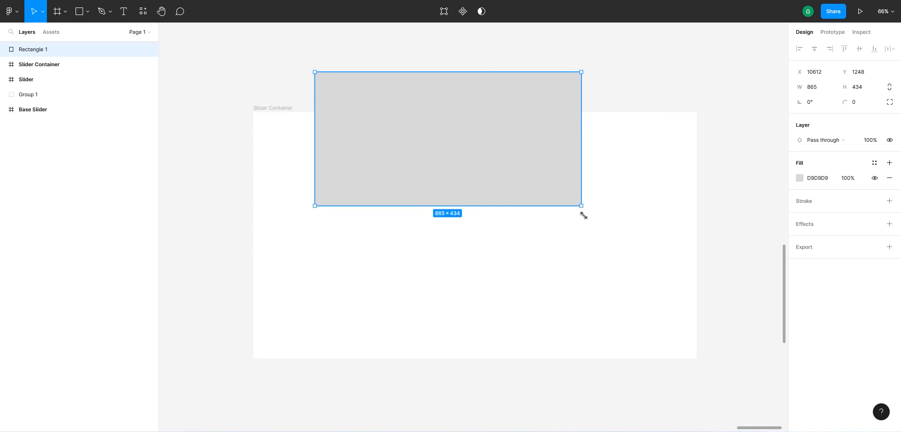
Rename the rectangle as Slider Image and move it inside the Slider Container frame.
double_click(30, 50)
text(Sl)
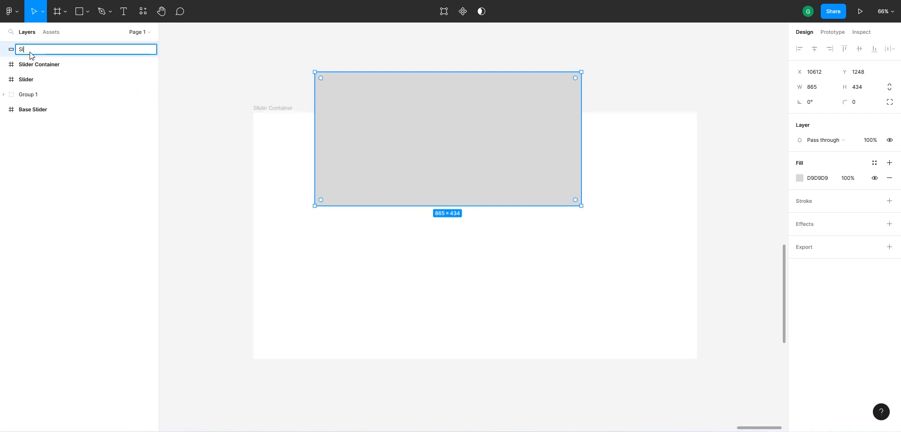
text(ider 1)
key(Return)
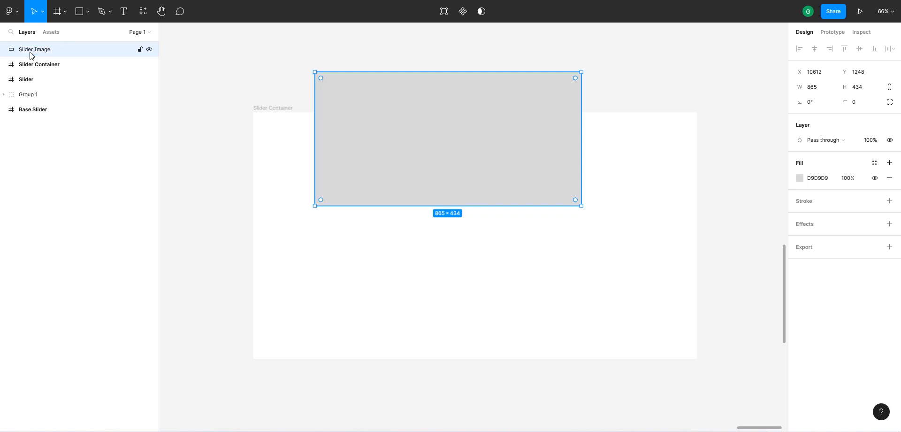
drag(382, 104, 422, 189)
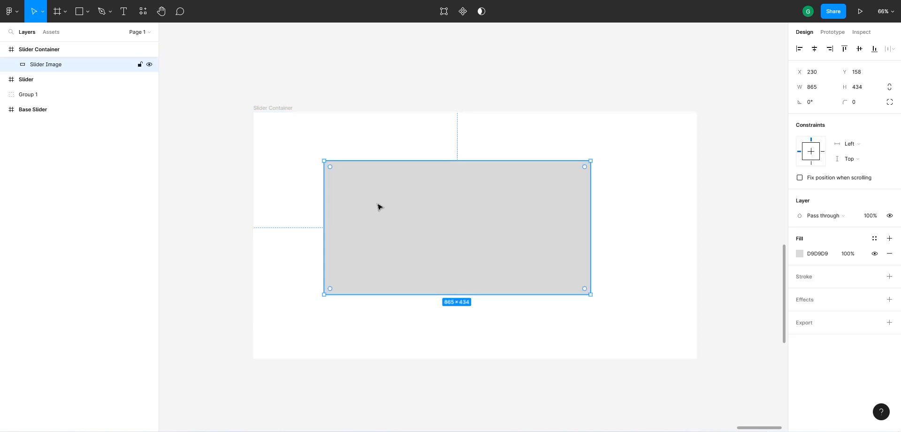
Resize Slider Image to 1440 × 800 and align it to the horizontal centre and top edge of Slider Container.
click(274, 109)
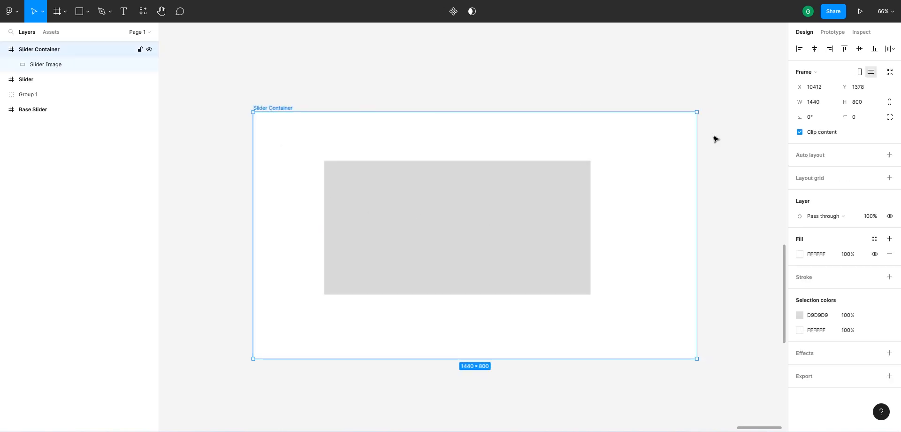
click(493, 209)
click(820, 92)
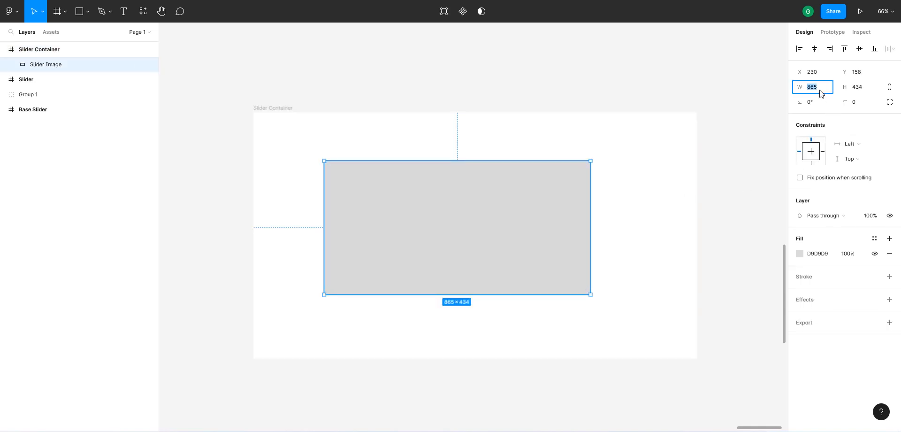
text(1440)
click(873, 94)
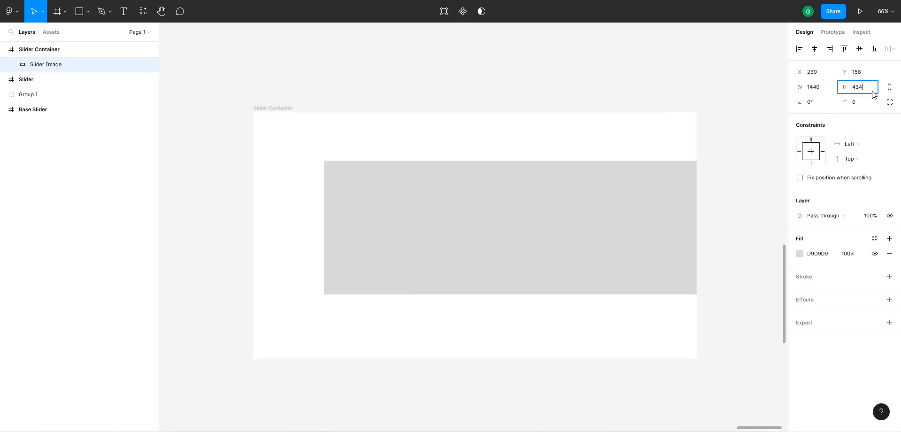
text(800)
key(Return)
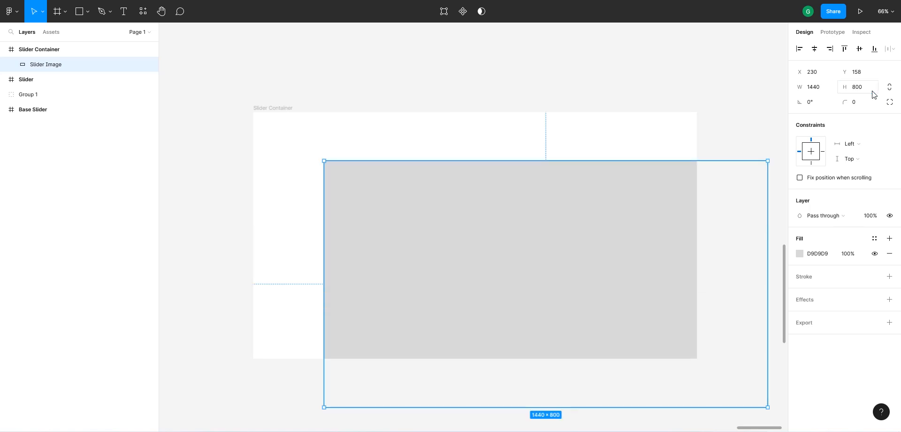
click(814, 51)
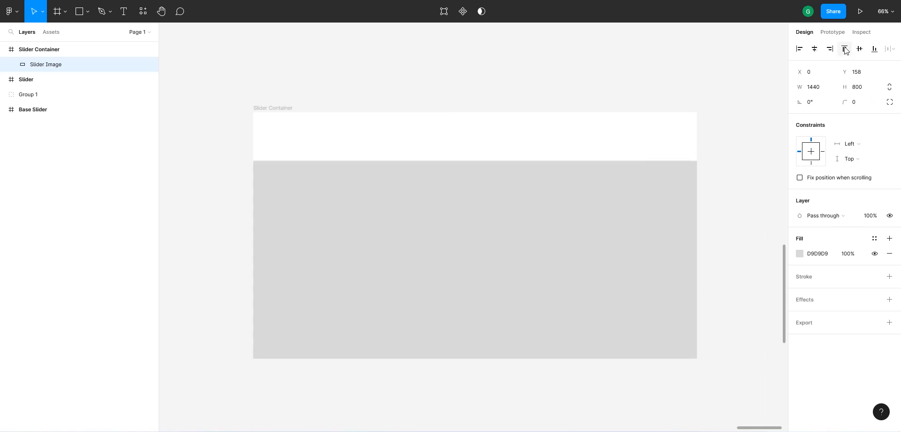
click(845, 50)
Add a layout grid to the Slider Container frame and change it to 12 columns.
click(283, 108)
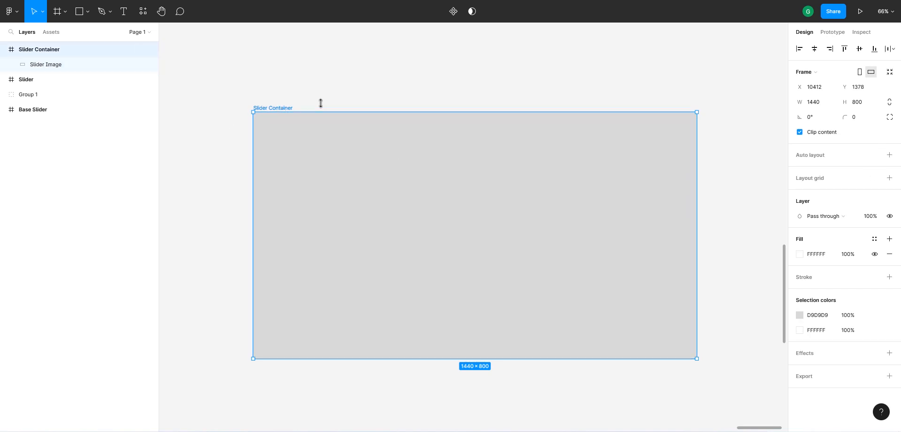
click(890, 179)
click(799, 193)
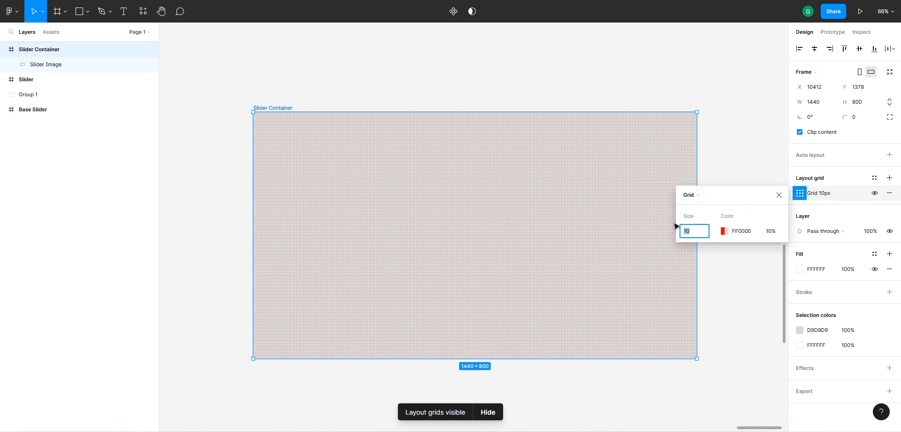
click(696, 196)
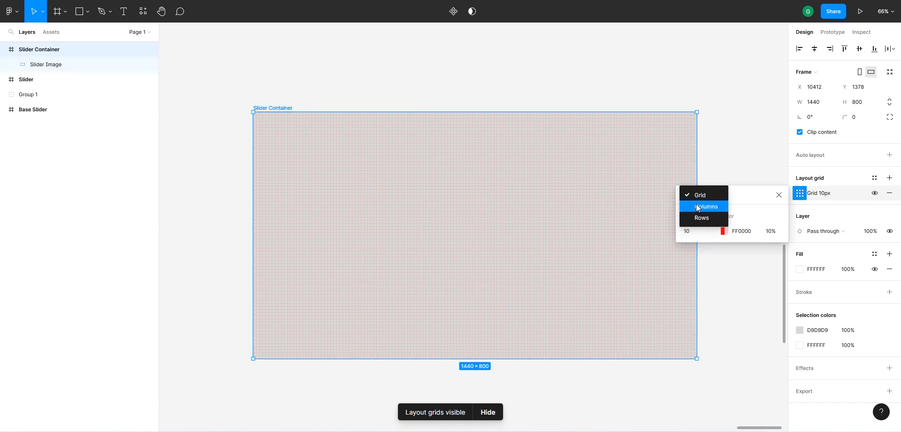
click(698, 206)
text(1)
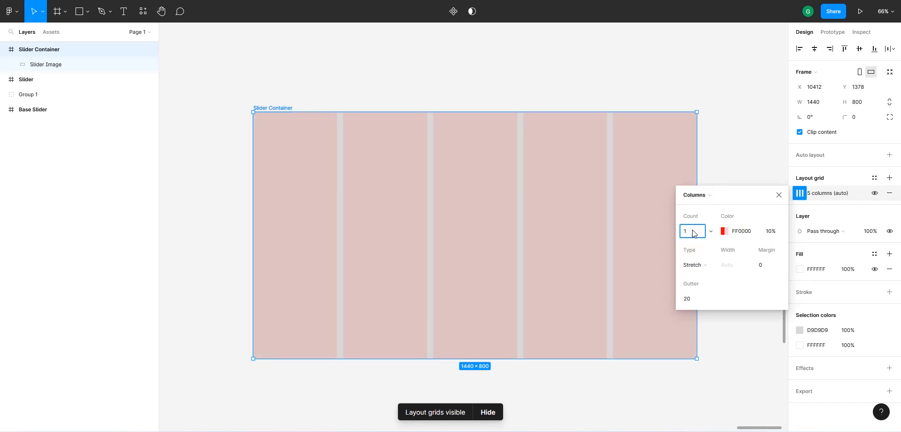
text(2)
key(Return)
Set the column grid's margin to 40 and close the grid settings.
click(764, 269)
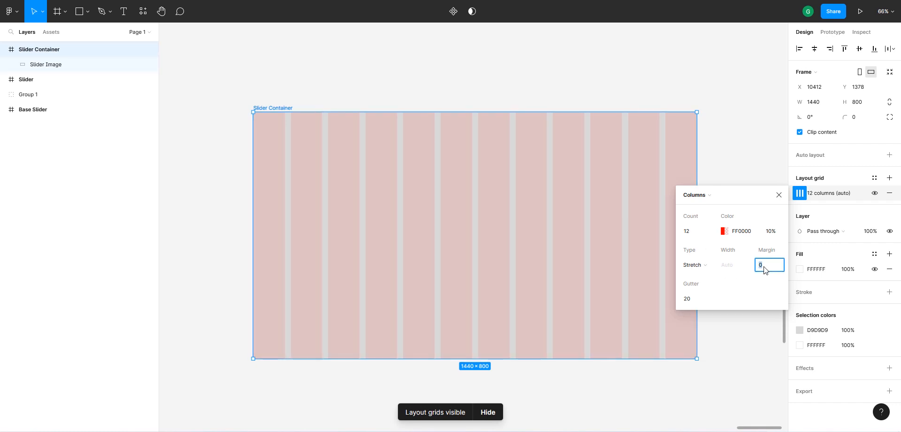
text(40)
key(Return)
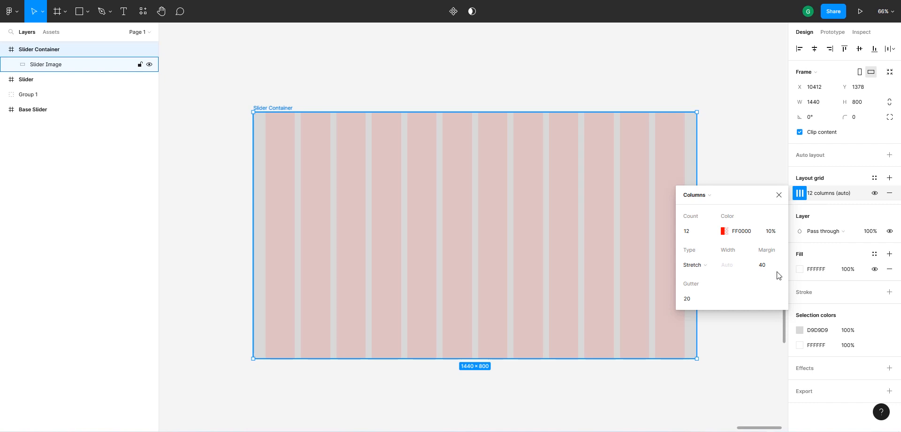
click(778, 195)
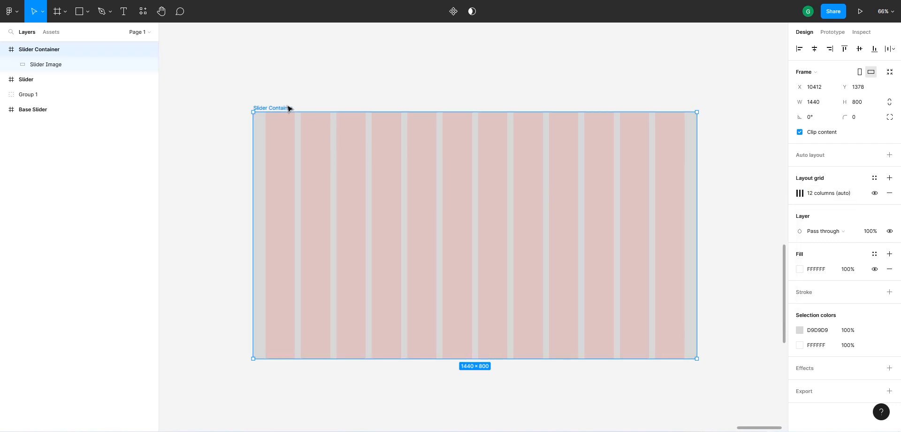
Fill the Slider Image rectangle with the sea turtle photo from the Unsplash plugin's animal category.
click(52, 69)
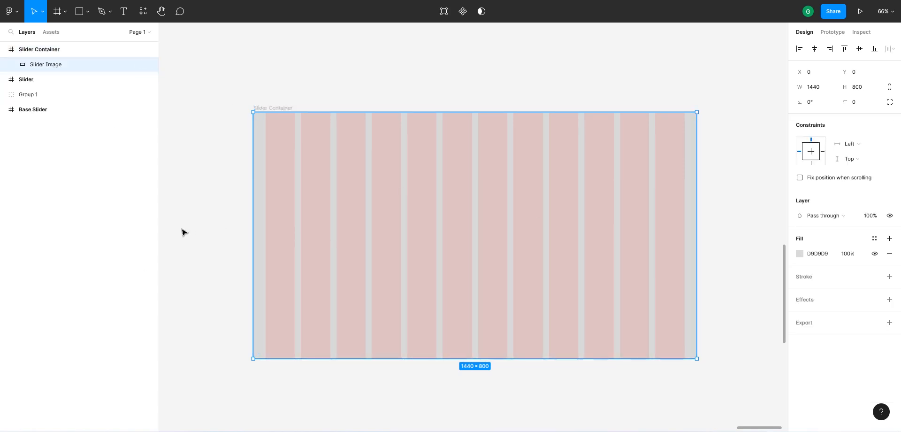
click(12, 14)
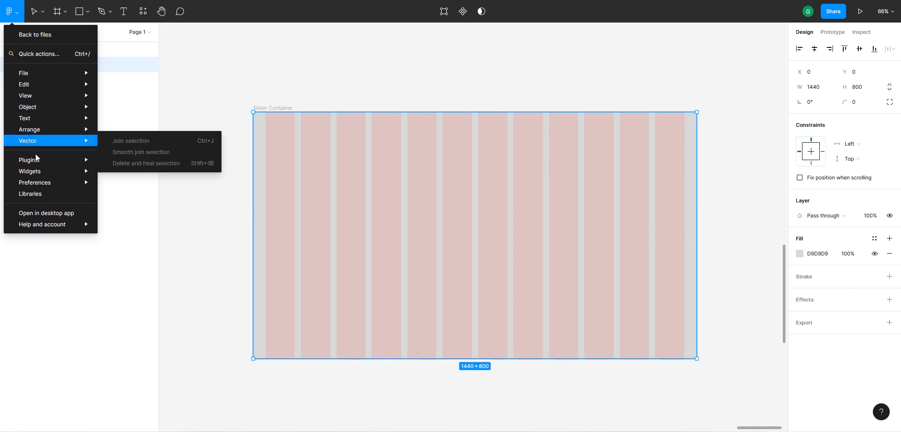
mouse_move(43, 161)
click(124, 171)
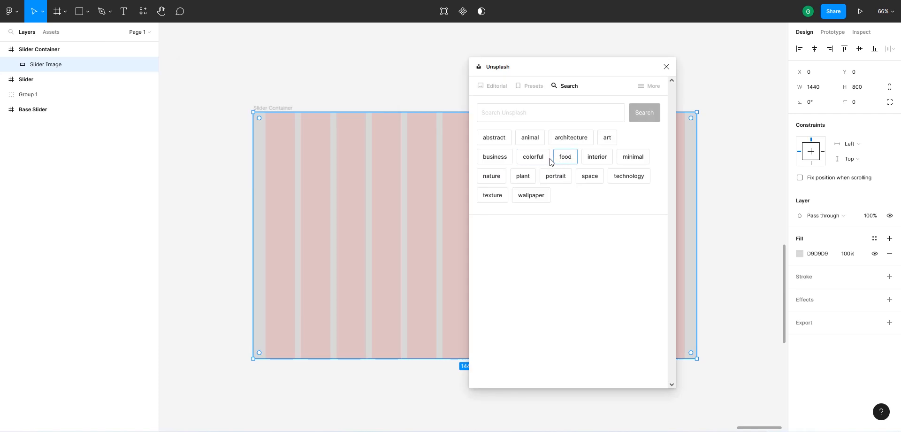
click(530, 137)
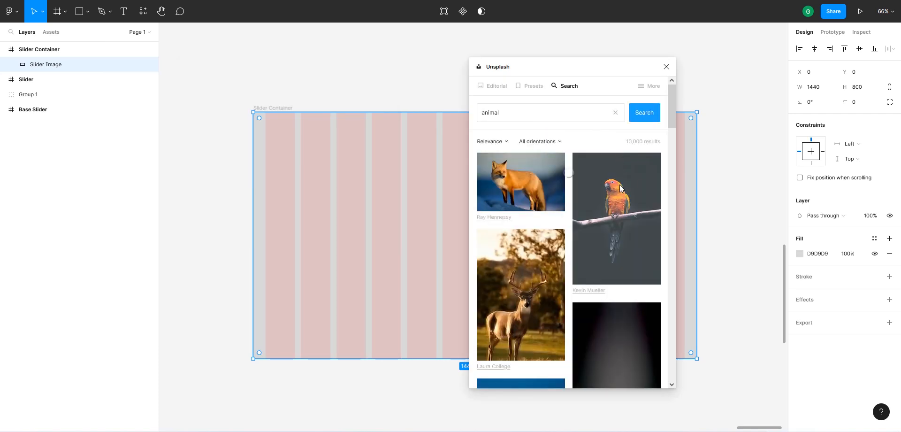
scroll(616, 204, down, 4)
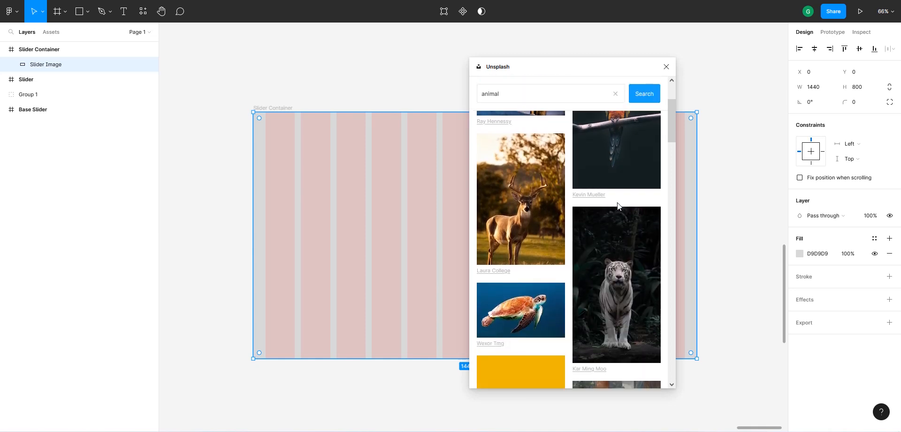
scroll(615, 216, down, 1)
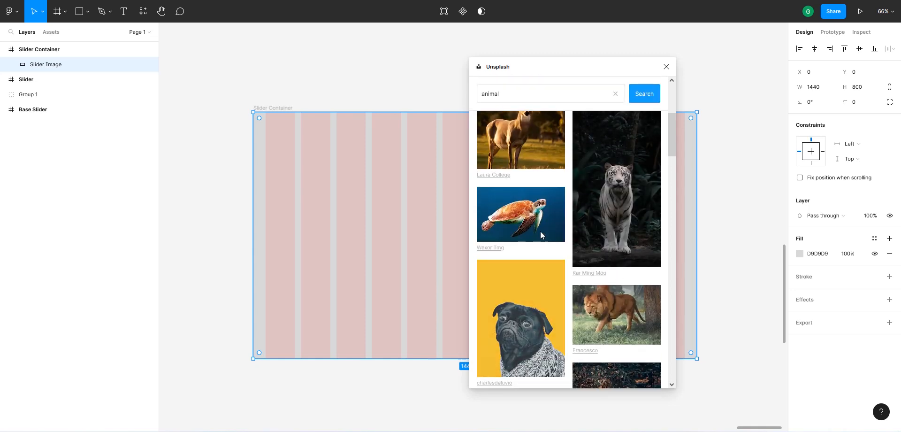
click(530, 214)
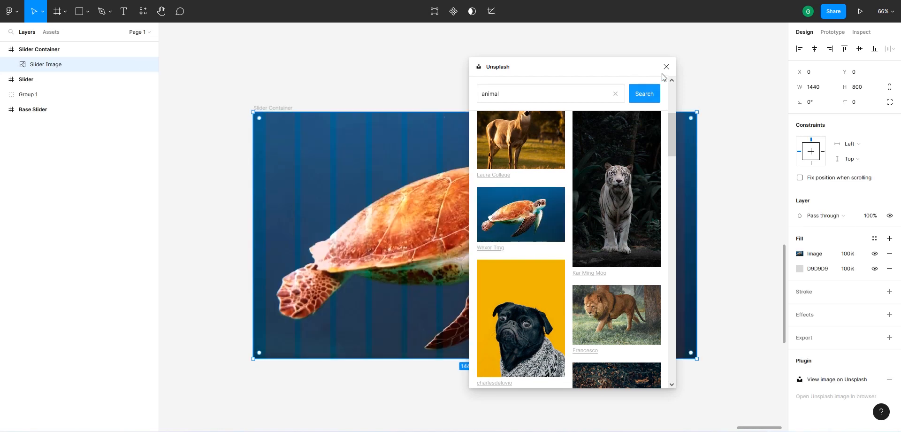
drag(652, 70, 328, 69)
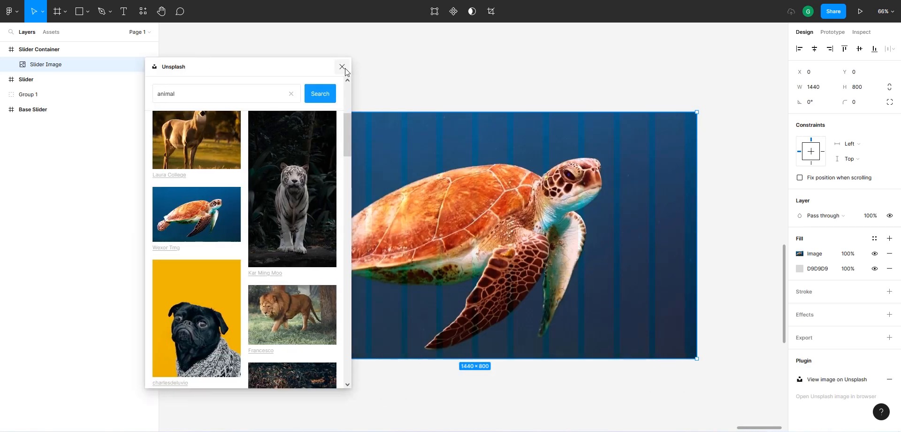
click(342, 67)
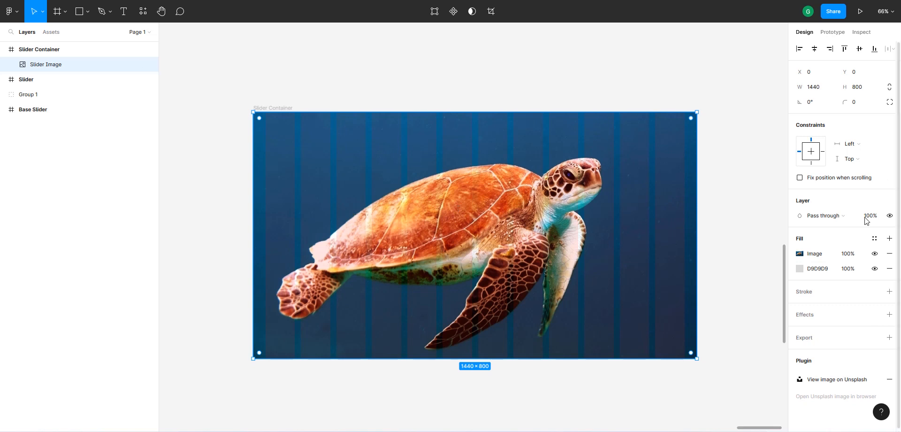
Add a 000000 fill at 20% over the turtle photo and shift the Slider Container frame to about X 10375, Y 1338.
click(888, 239)
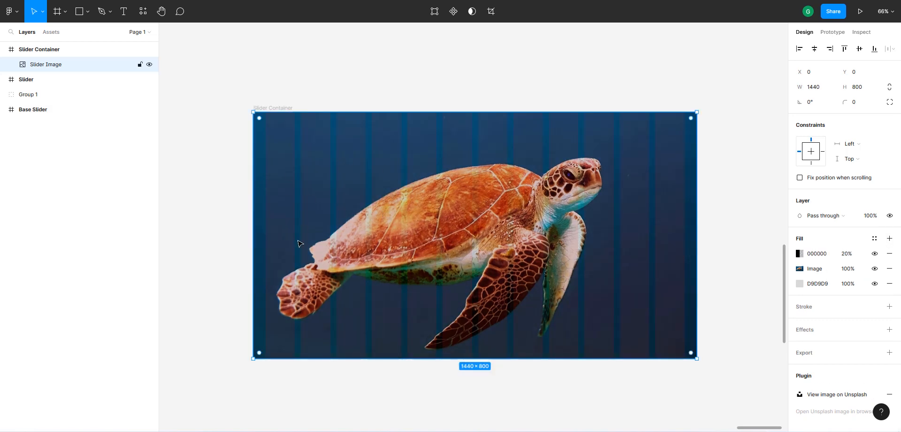
click(272, 107)
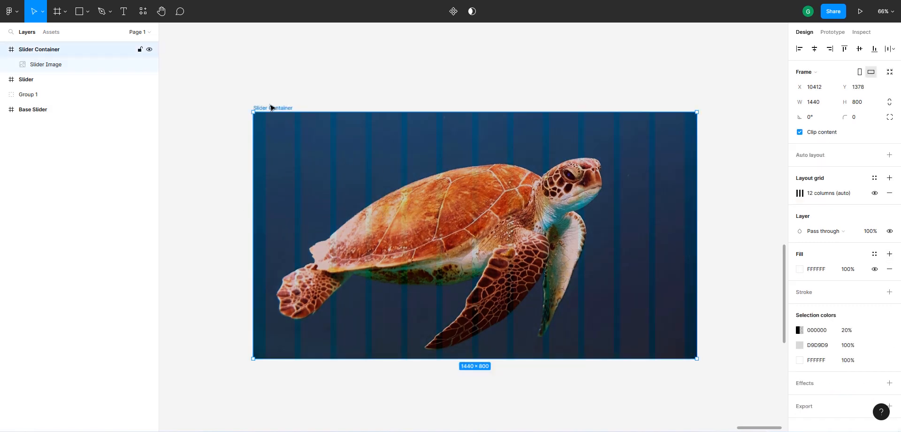
drag(272, 107, 260, 95)
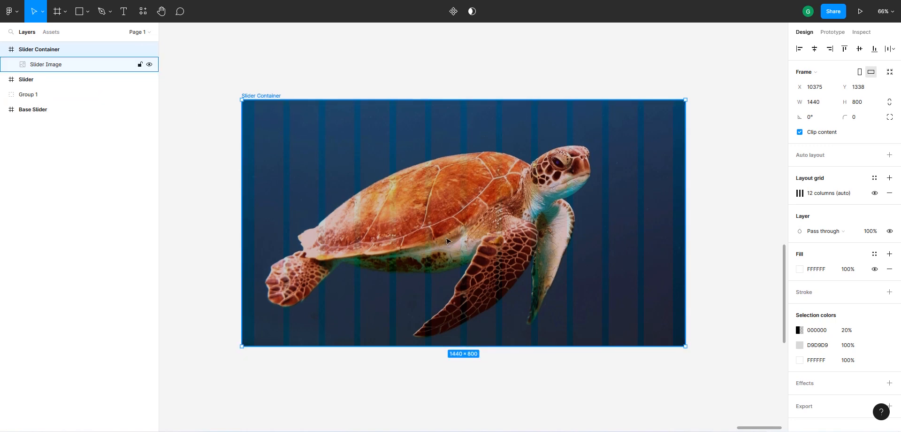
scroll(404, 238, down, 2)
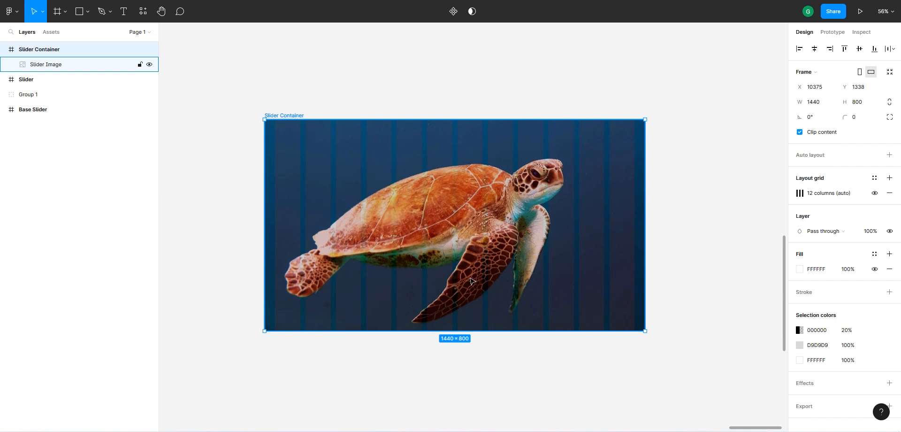
scroll(439, 323, up, 2)
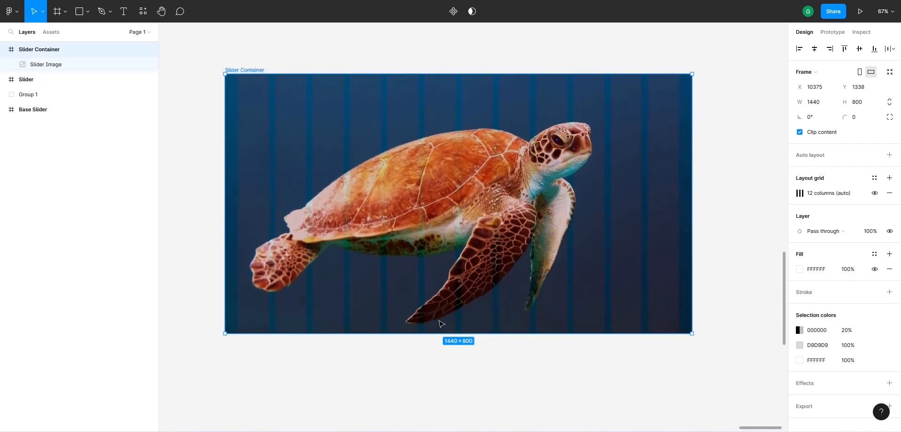
Draw a rectangle about 223 × 54 in the upper part of the Slider Container and set its width to 50.
click(80, 11)
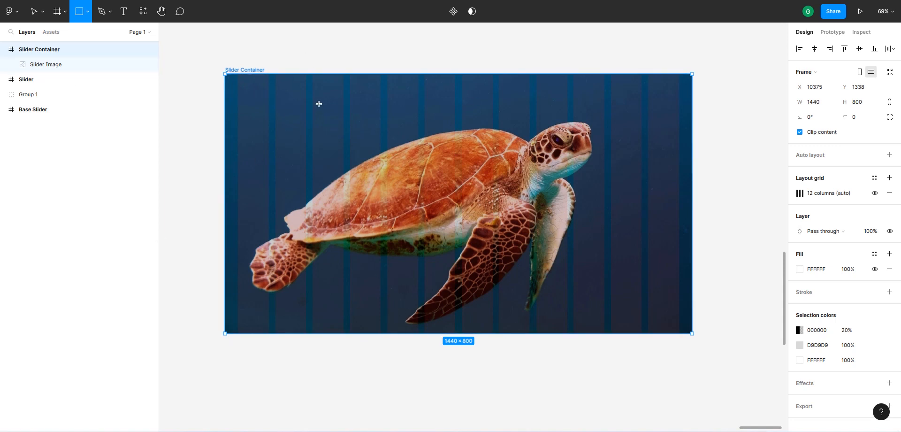
drag(318, 102, 390, 120)
click(813, 90)
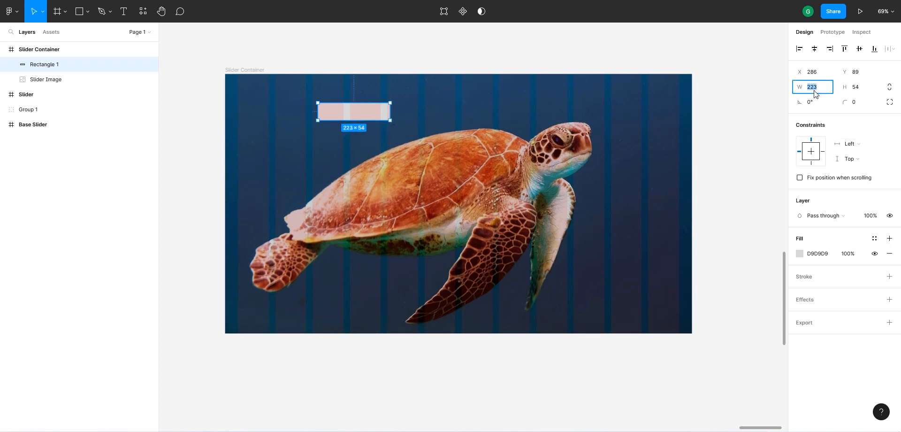
text(100)
key(Return)
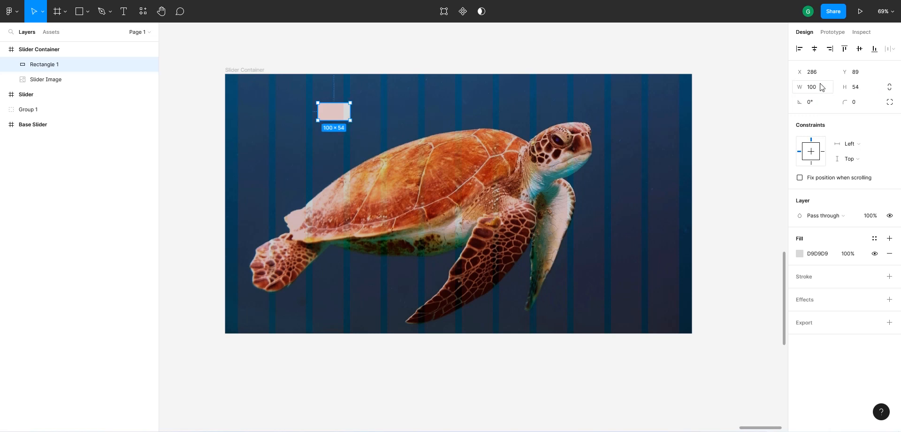
click(820, 87)
text(50)
key(Return)
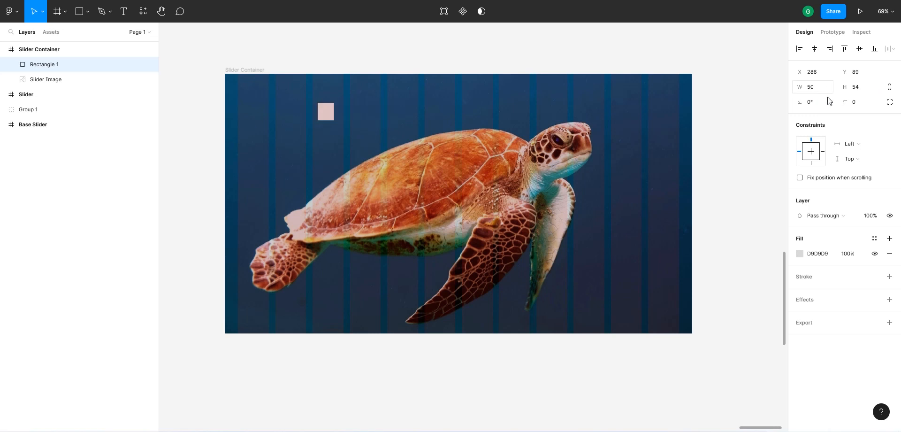
Set the small rectangle's height to 8 and its corner radius to 100.
click(861, 92)
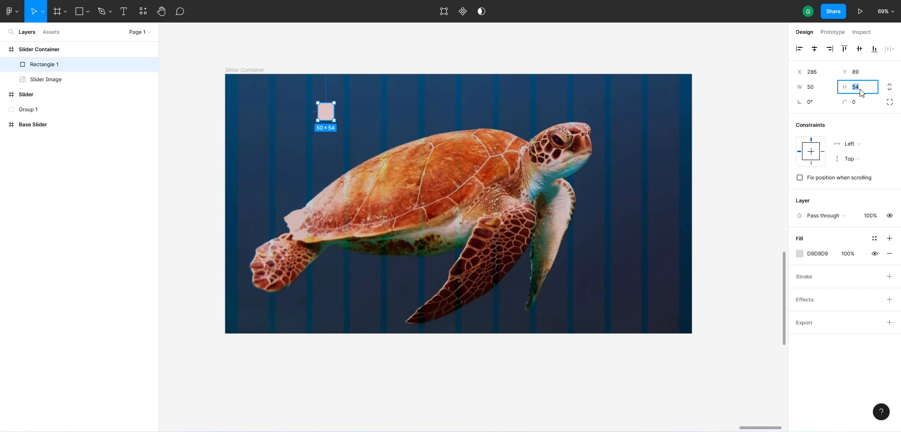
text(8)
key(Return)
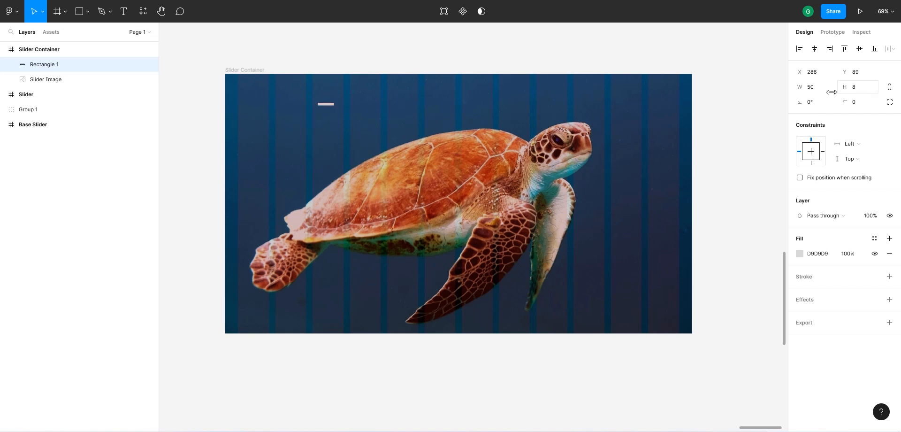
click(858, 106)
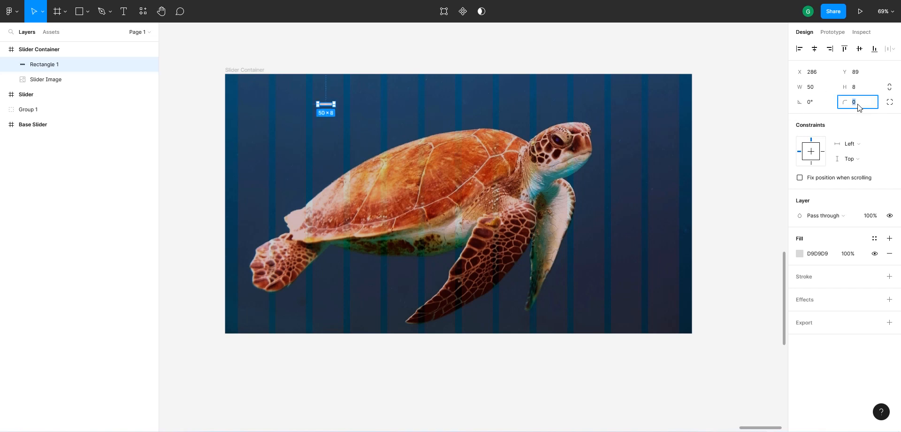
key(Return)
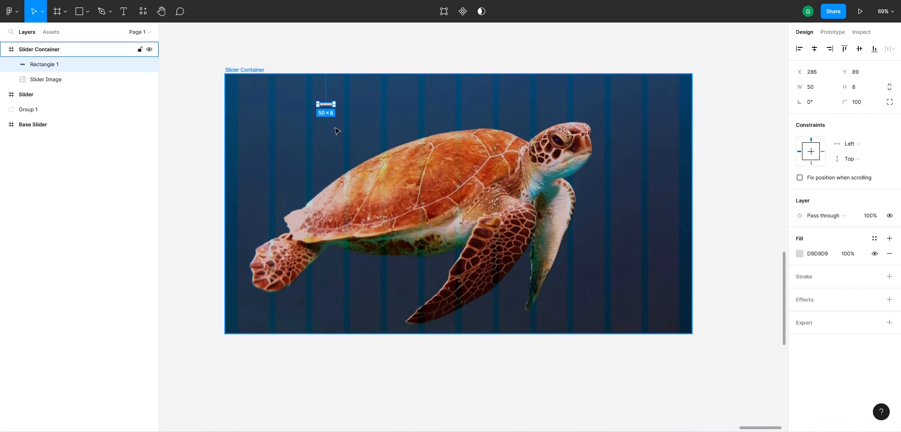
Move the rounded bar to X 480, Y 720 near the bottom of the photo and set its width to 100.
drag(324, 105, 394, 311)
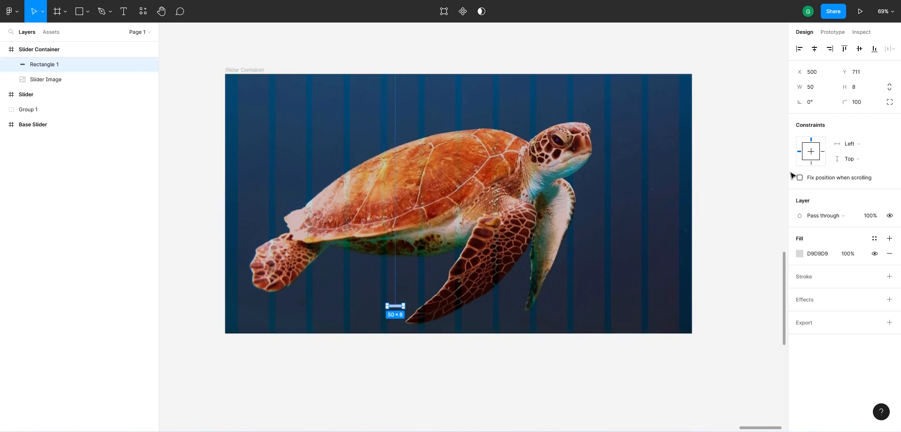
click(816, 89)
key(Return)
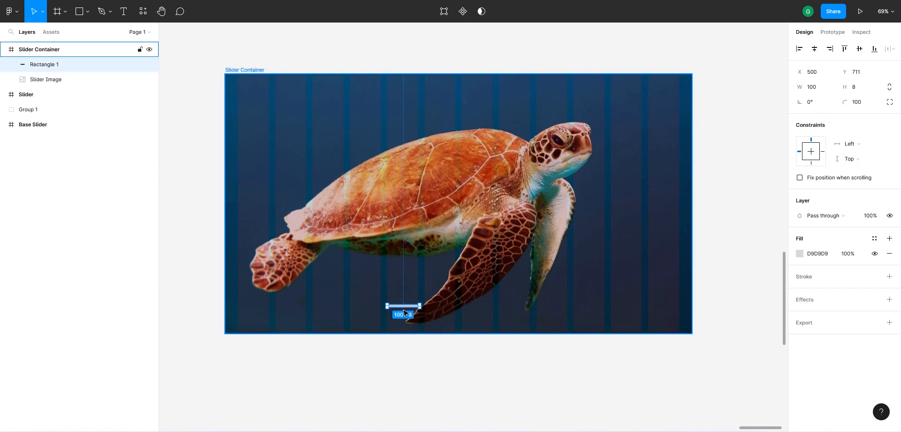
drag(404, 309, 397, 312)
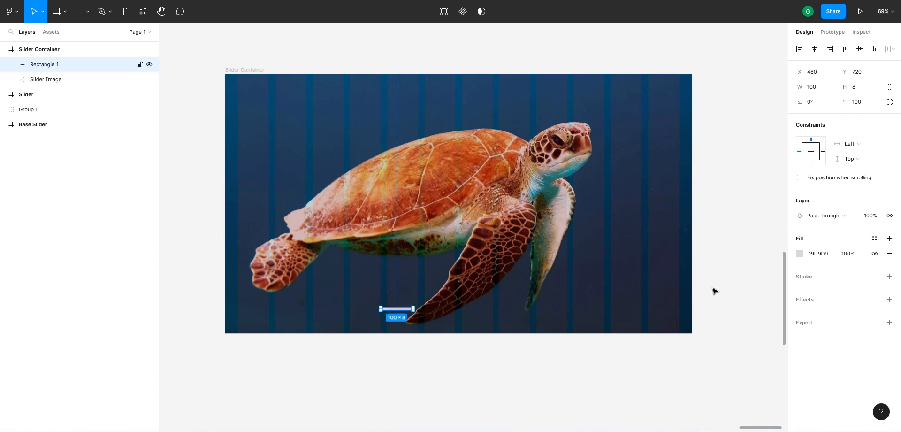
Change the bar's fill color to FFFFFF.
click(799, 253)
text(FFFFFF)
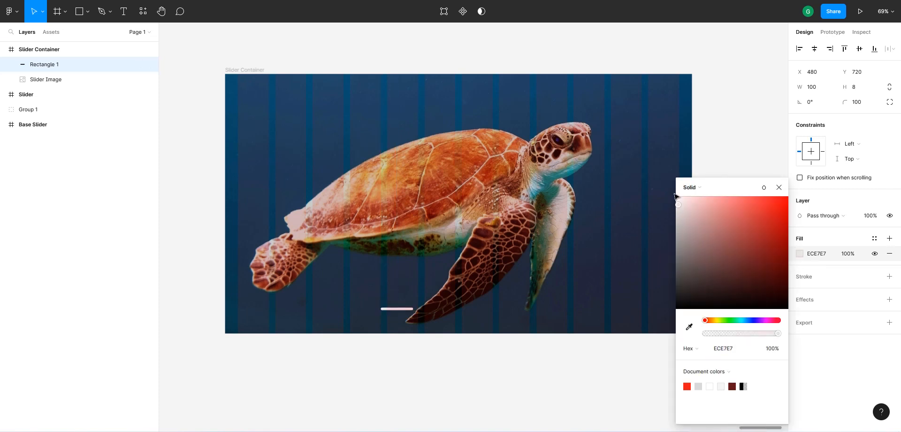
key(Return)
click(779, 187)
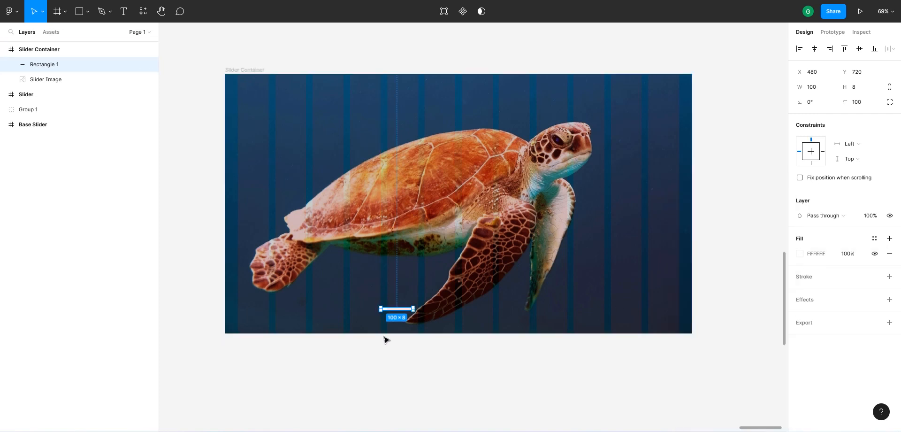
Duplicate the white bar twice in a row with gaps of 15 and combine all three bars in an auto layout.
drag(395, 311, 473, 311)
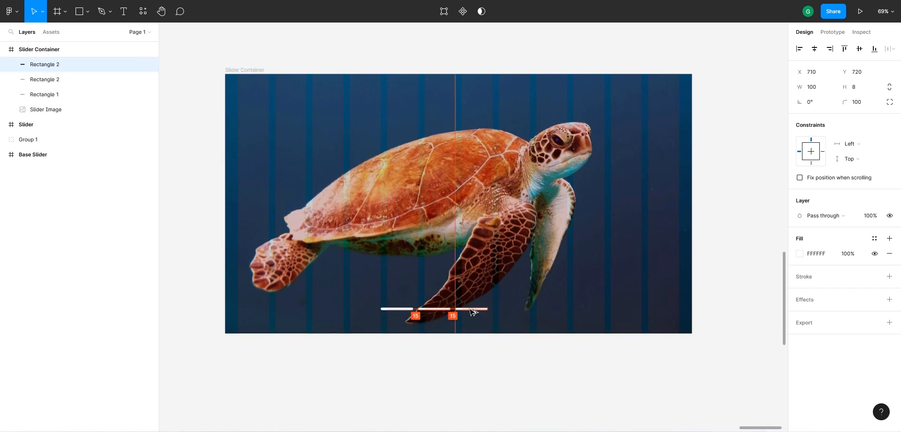
shift+click(434, 309)
shift+click(407, 310)
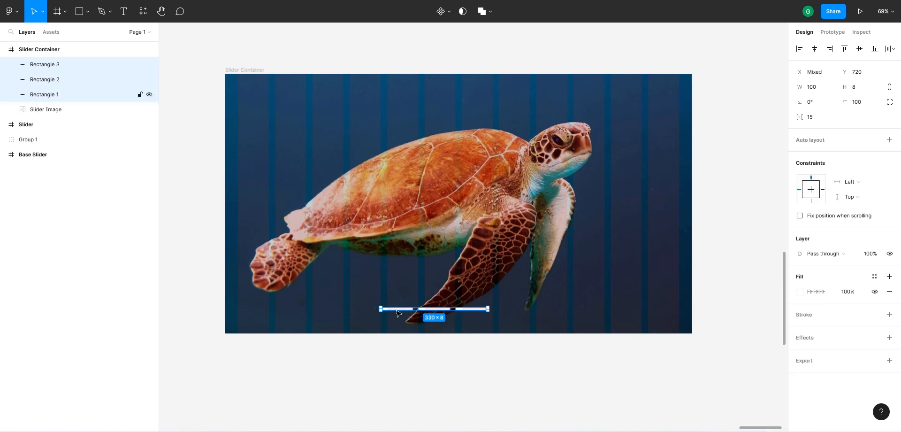
key(shift+a)
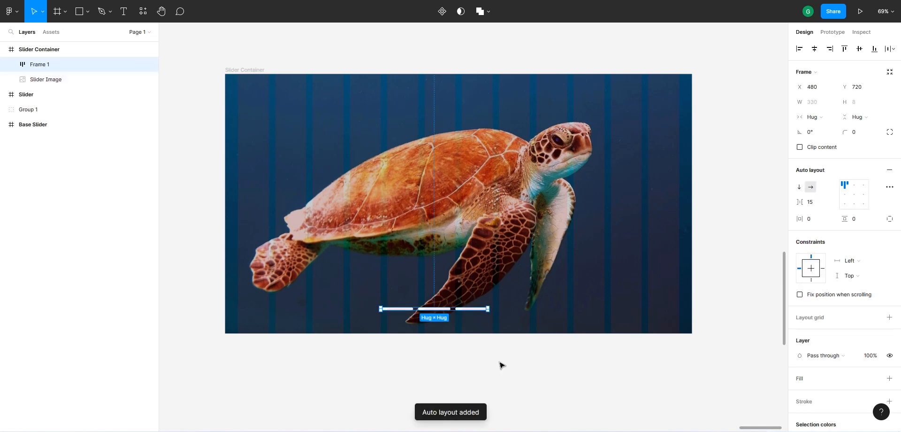
Set the auto layout spacing between the bars to 16 and center the bar row horizontally in the Slider Container.
click(813, 206)
text(16)
key(Return)
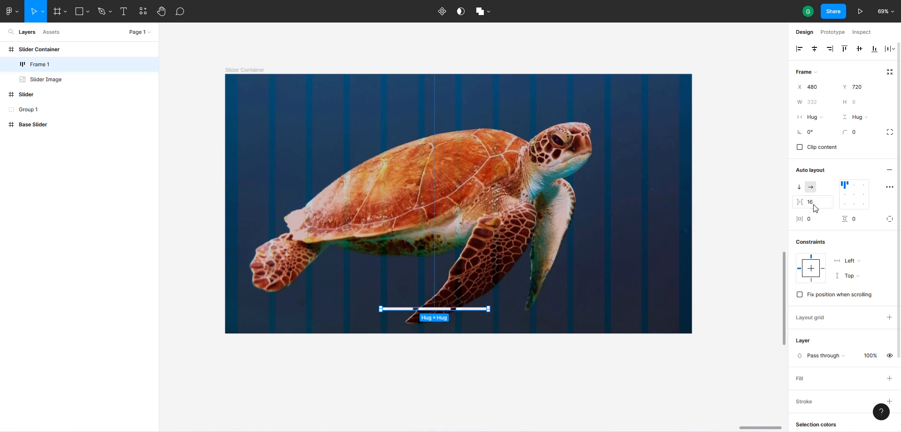
click(815, 49)
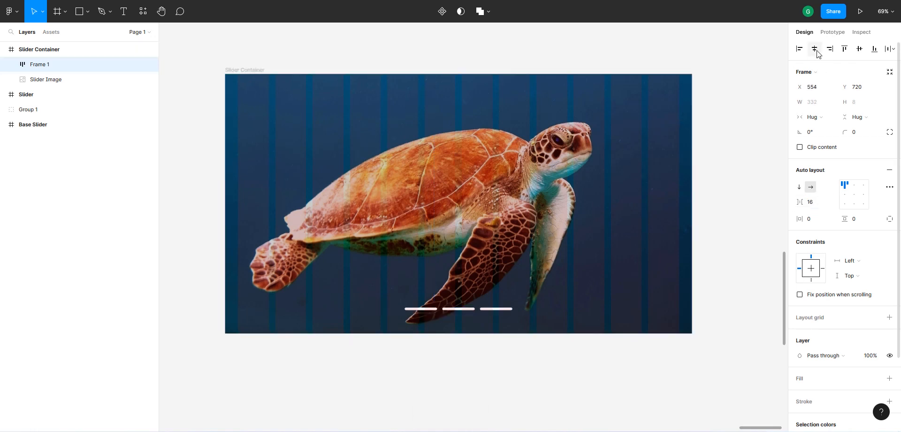
click(459, 377)
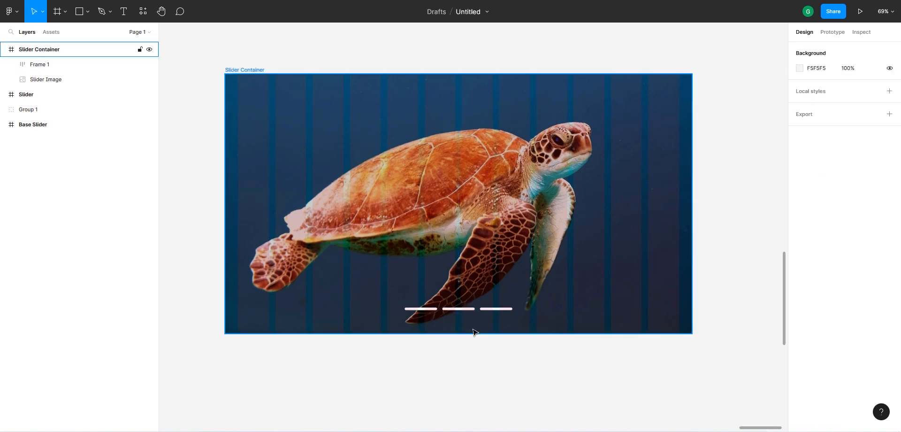
Set the fill opacity of the second and third bars to 25%.
double_click(461, 309)
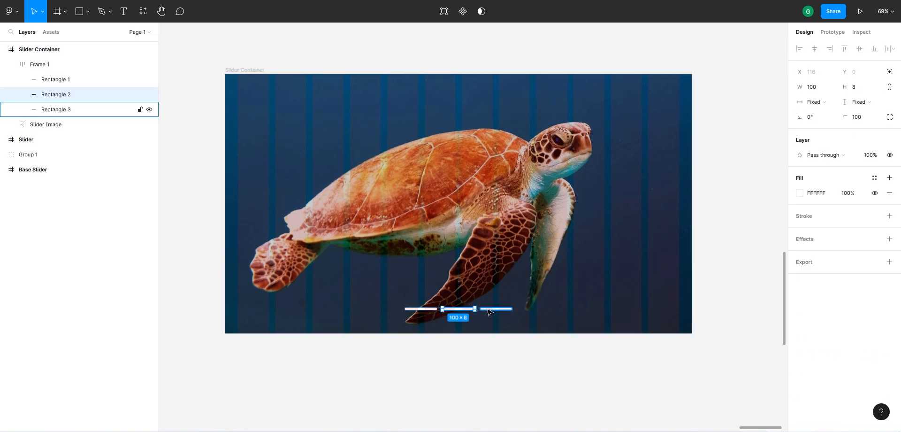
shift+click(490, 309)
click(847, 194)
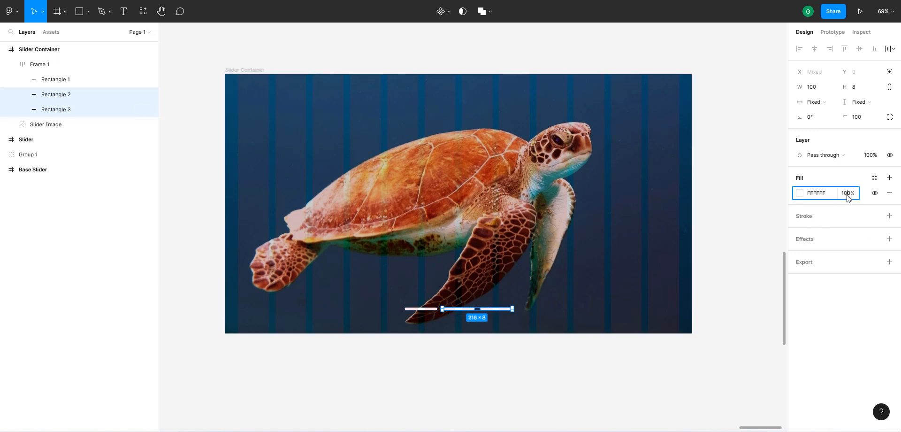
text(25)
key(Return)
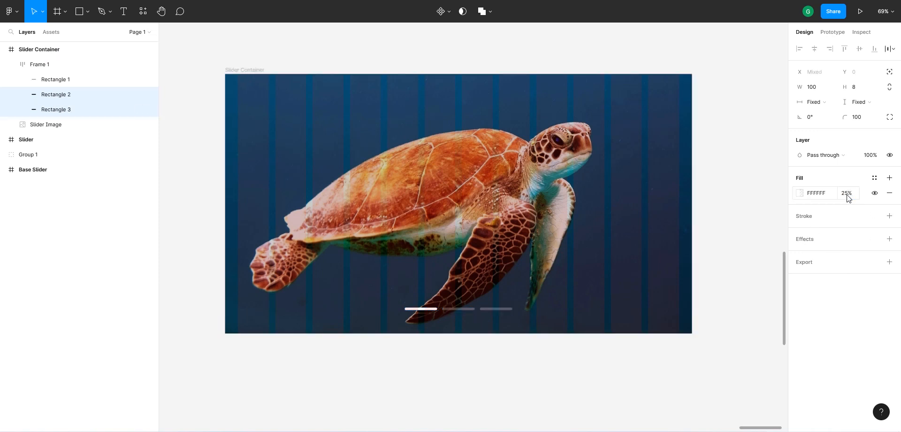
click(493, 384)
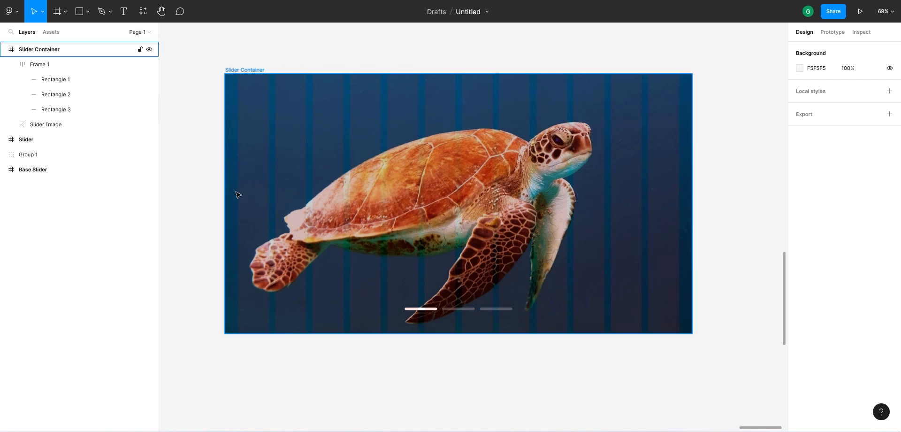
Open the Material Symbols plugin and browse to the arrow symbols.
click(13, 14)
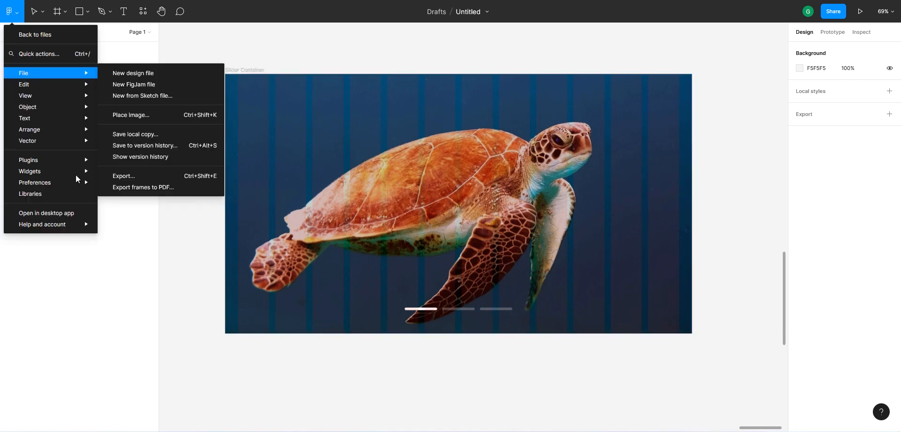
mouse_move(58, 161)
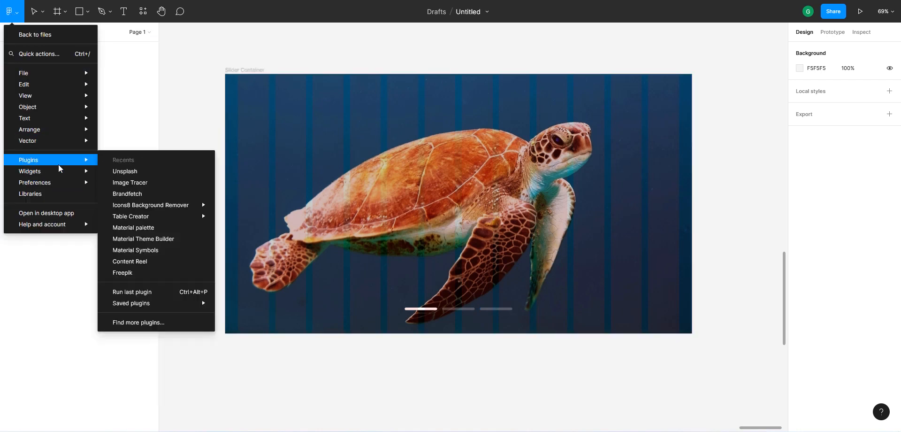
click(148, 252)
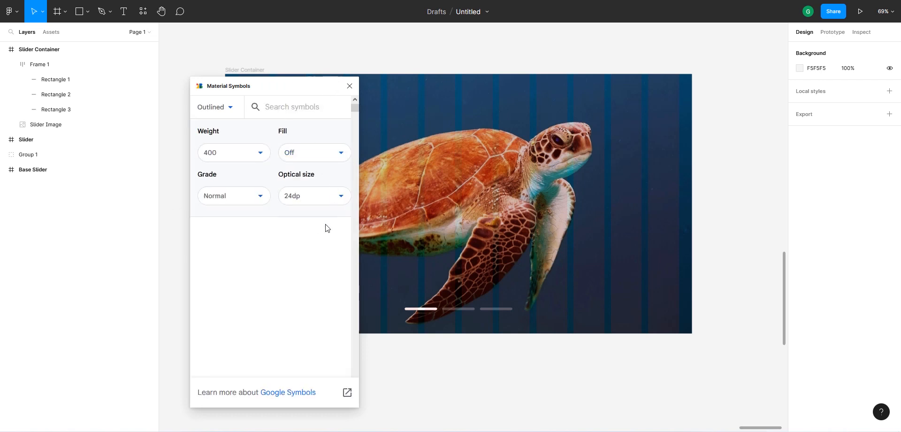
scroll(291, 205, down, 5)
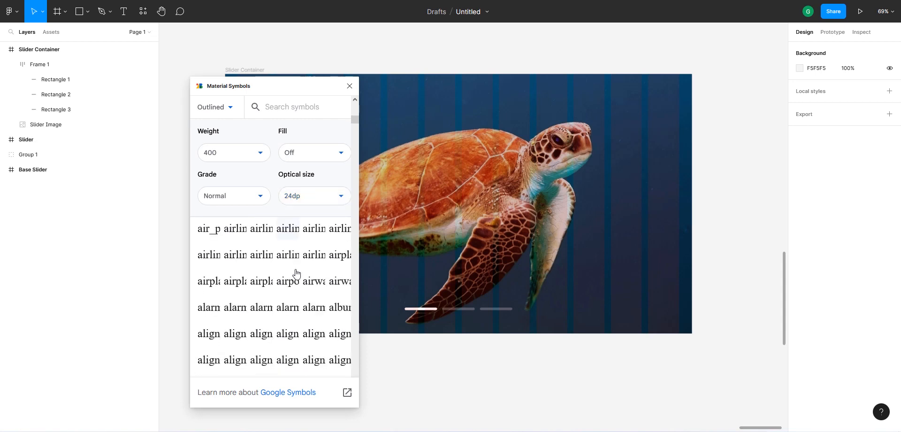
scroll(293, 275, down, 3)
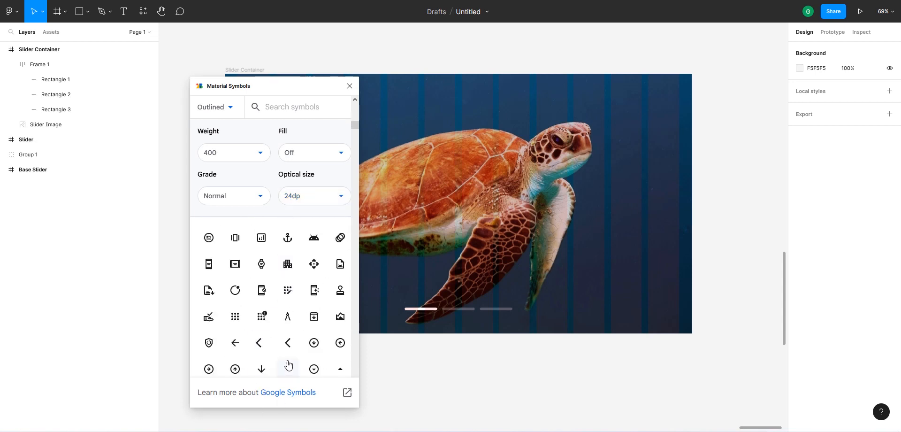
scroll(310, 305, down, 2)
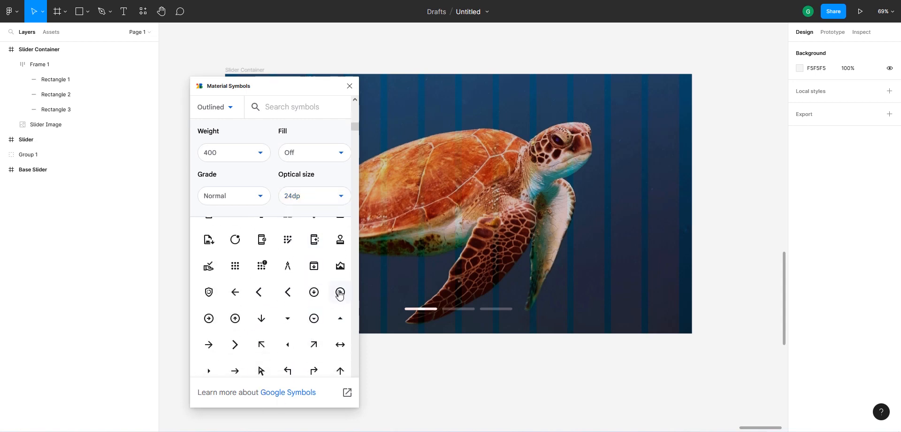
Insert the arrow_forward_ios symbol and move it below the turtle's head to about X 11517, Y 1674.
click(340, 292)
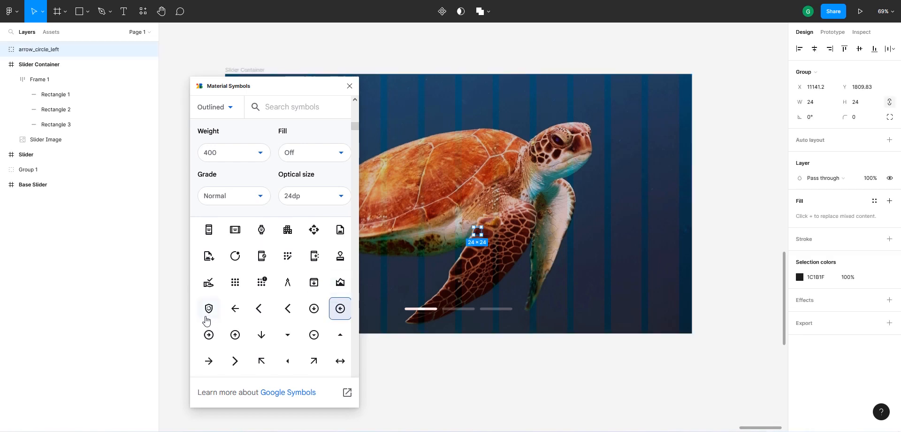
click(259, 310)
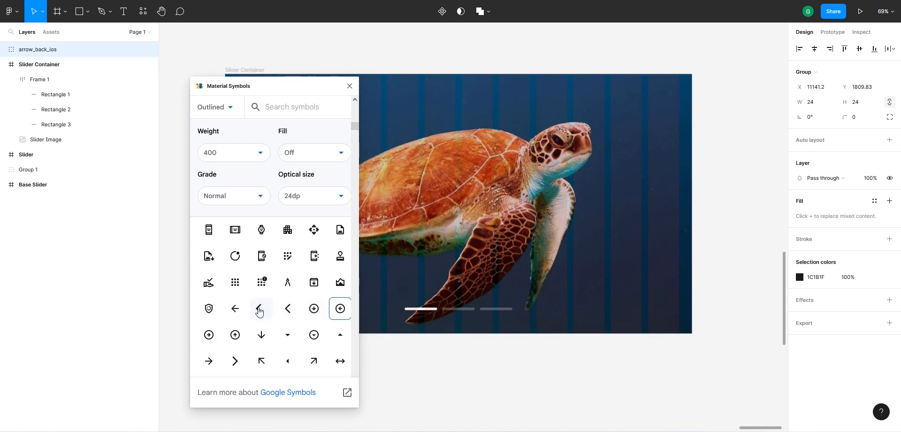
click(234, 360)
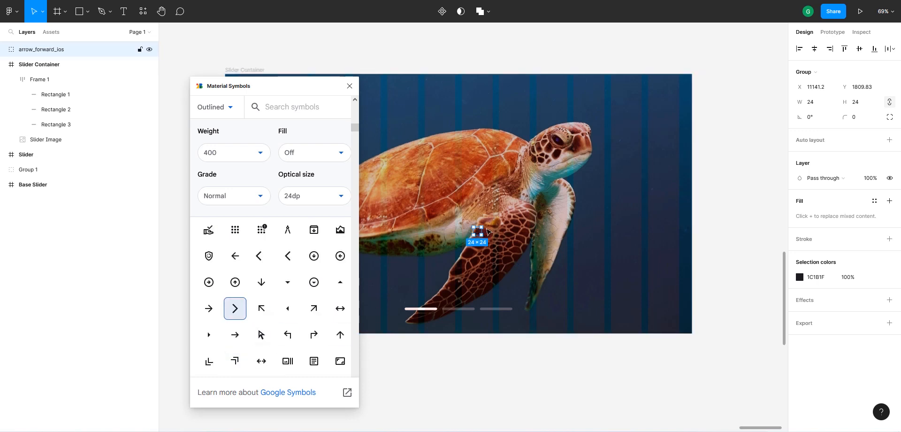
drag(486, 230, 609, 186)
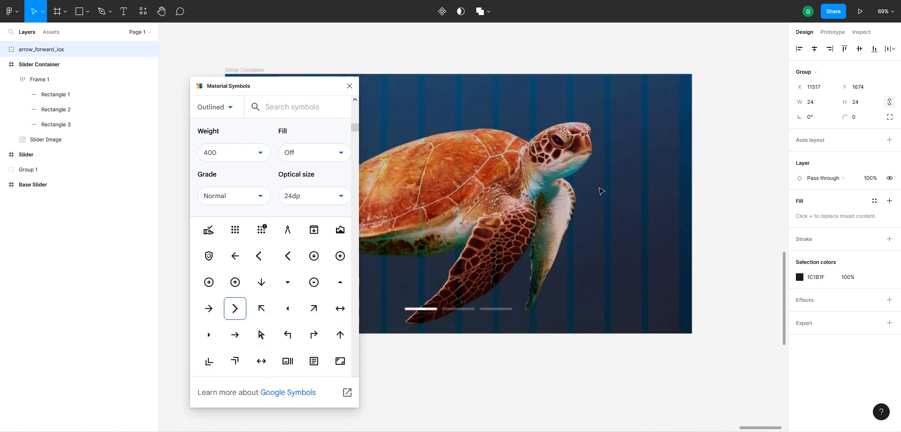
Insert the arrow_back_ios symbol, close the Material Symbols plugin and place the symbol near the image's left edge at about X 10418, Y 1662.
click(598, 237)
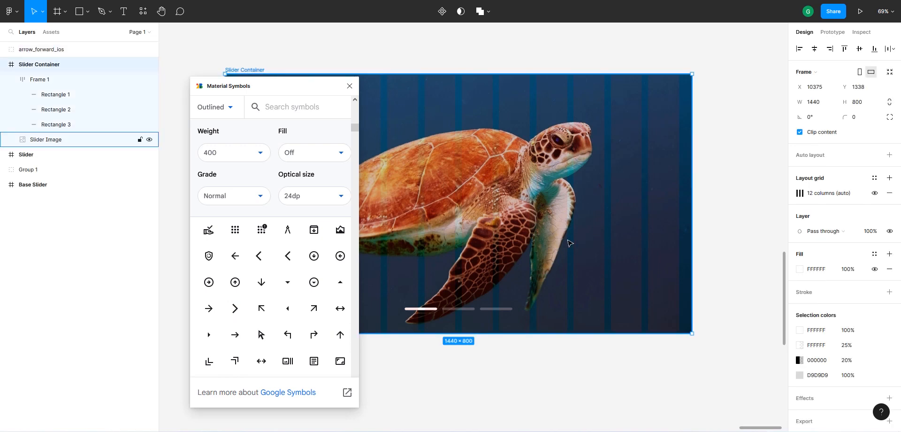
click(262, 257)
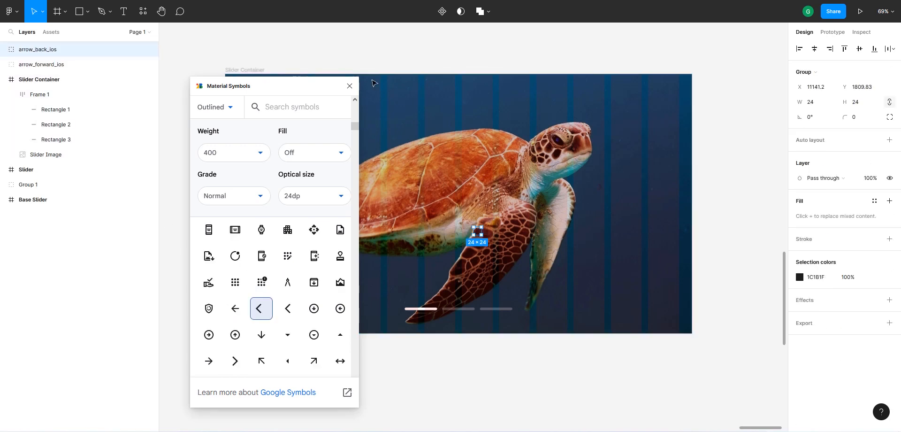
click(350, 86)
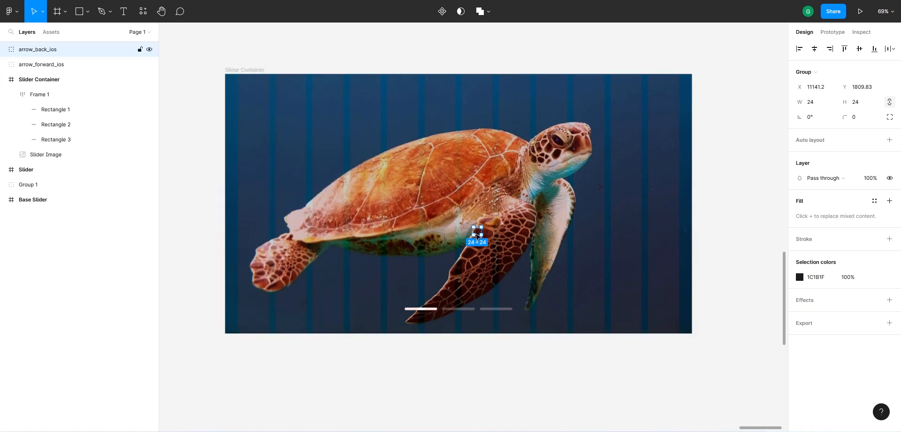
drag(476, 233, 241, 186)
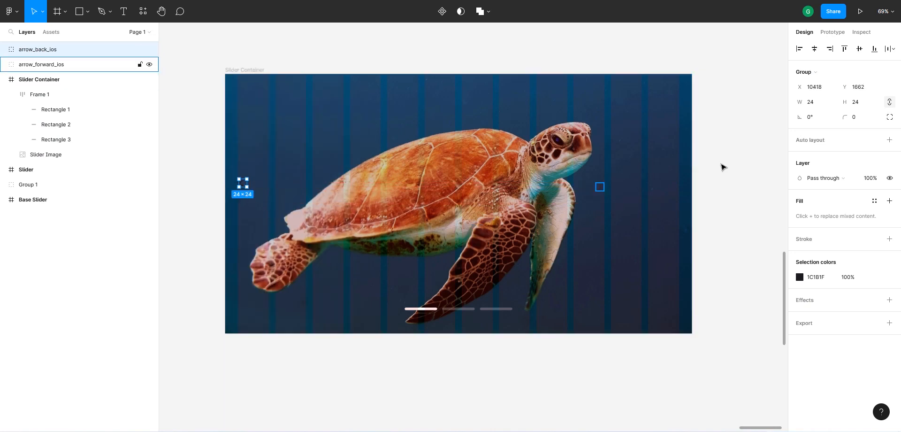
Resize both the back arrow and the forward arrow to 48 × 48.
click(815, 106)
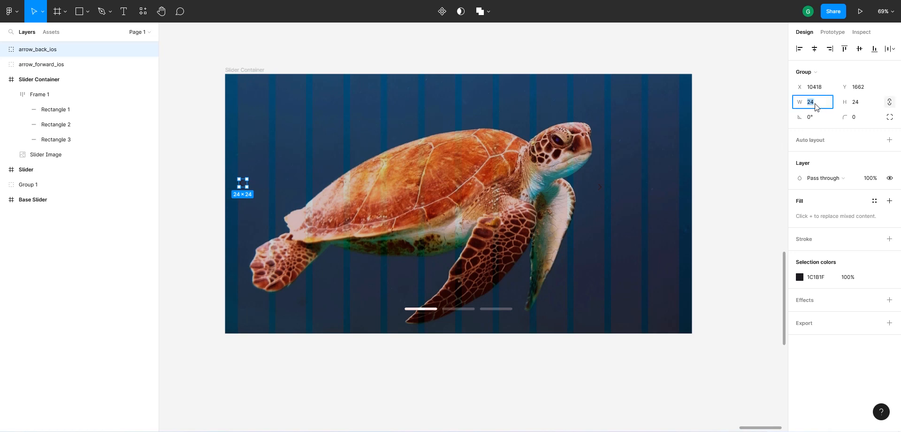
click(818, 105)
key(Return)
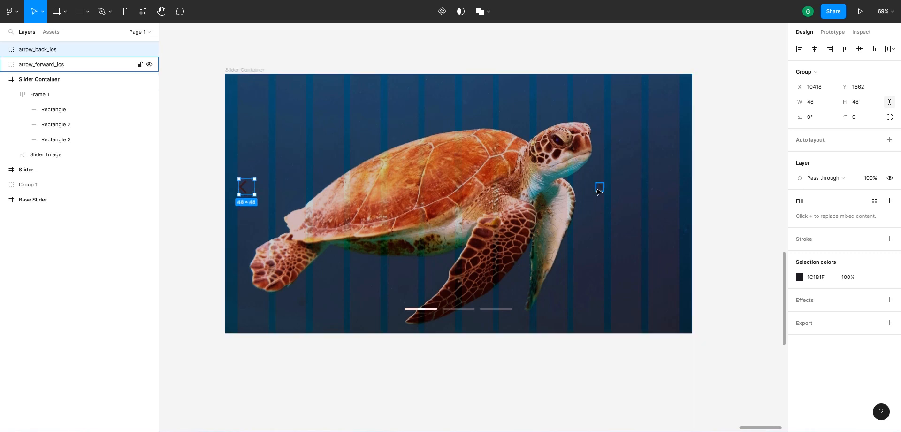
click(598, 189)
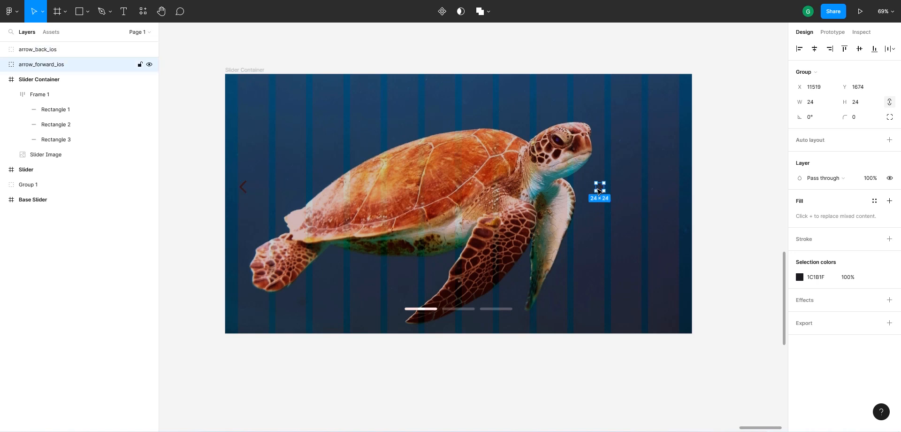
click(824, 108)
text(*2)
key(Return)
Align the back arrow with the start of the first grid column at X 10416 and set its color to FFFFFF.
scroll(232, 201, up, 2)
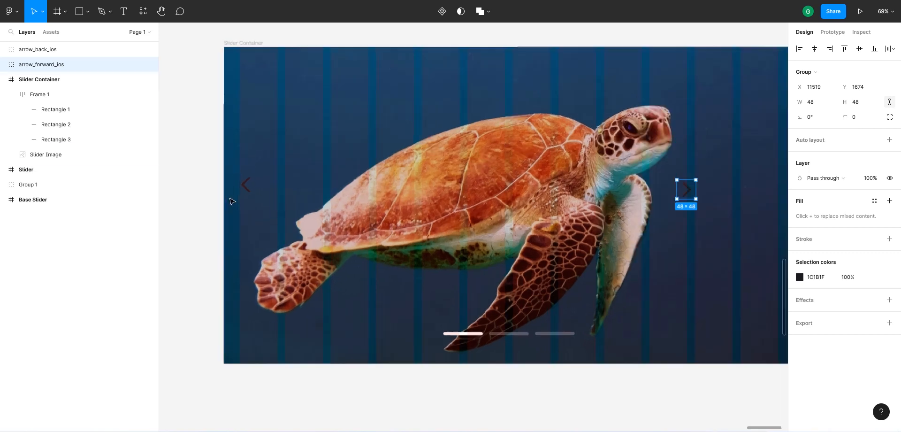
scroll(231, 199, up, 5)
click(281, 168)
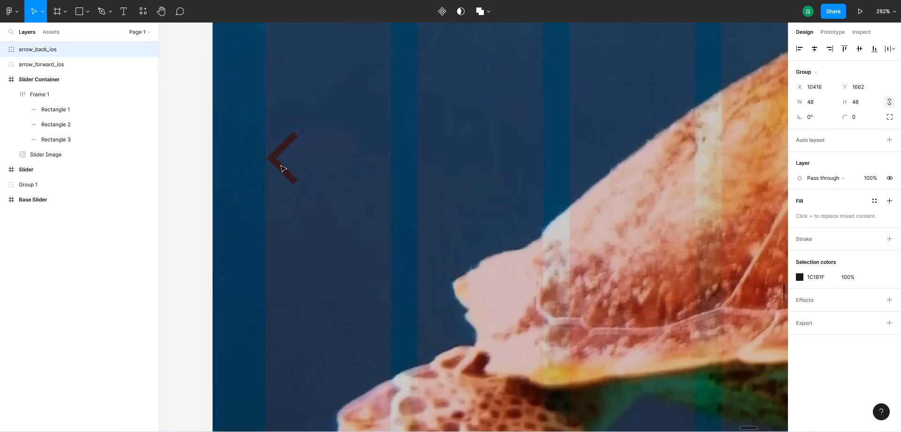
drag(282, 168, 282, 168)
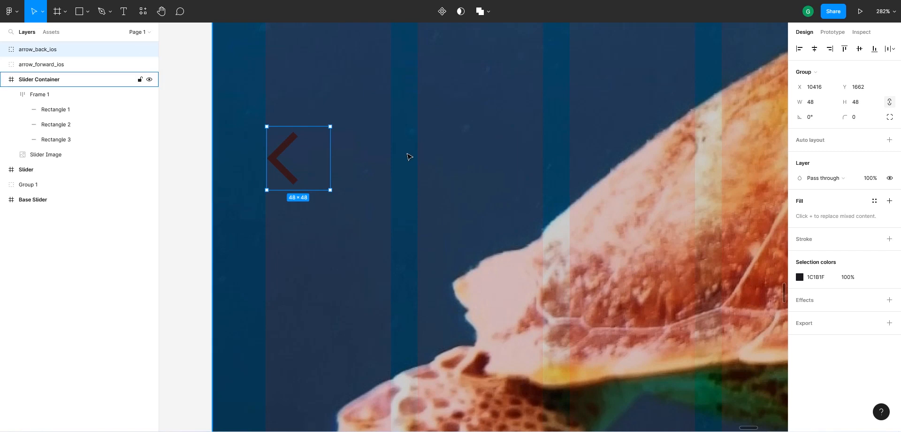
click(799, 277)
text(ffffff)
key(Return)
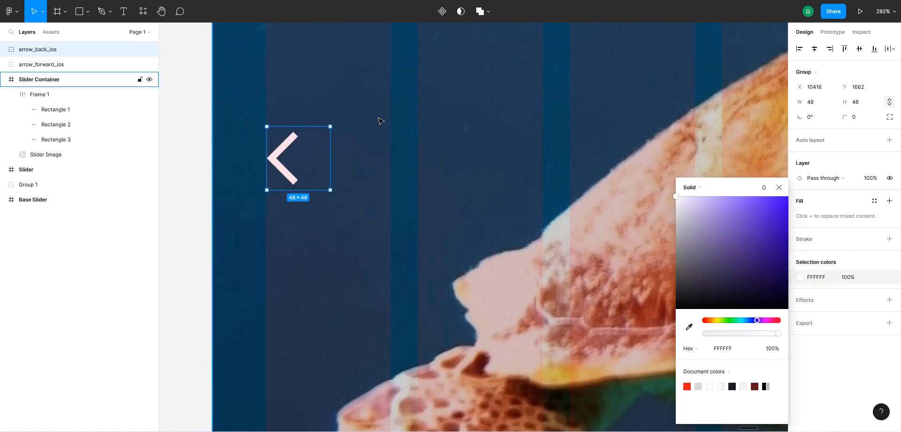
click(380, 121)
Move the forward arrow near the image's right edge at about X 11739, Y 1676, and set its color to FFFFFF.
scroll(217, 156, down, 10)
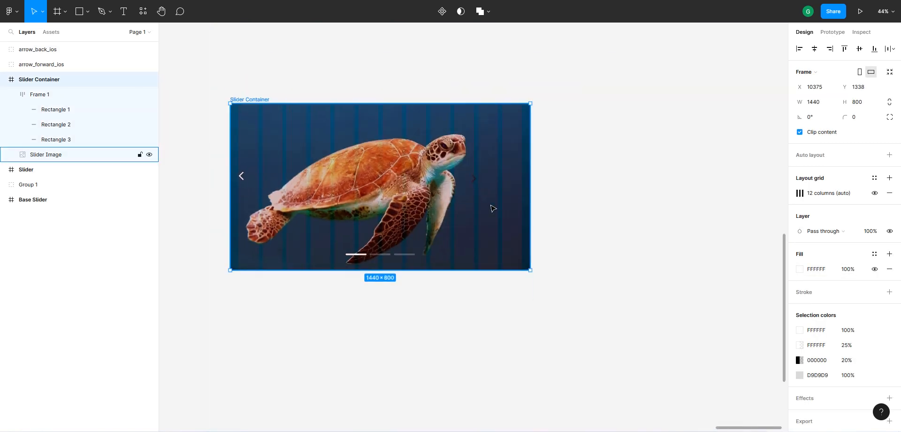
scroll(492, 208, up, 5)
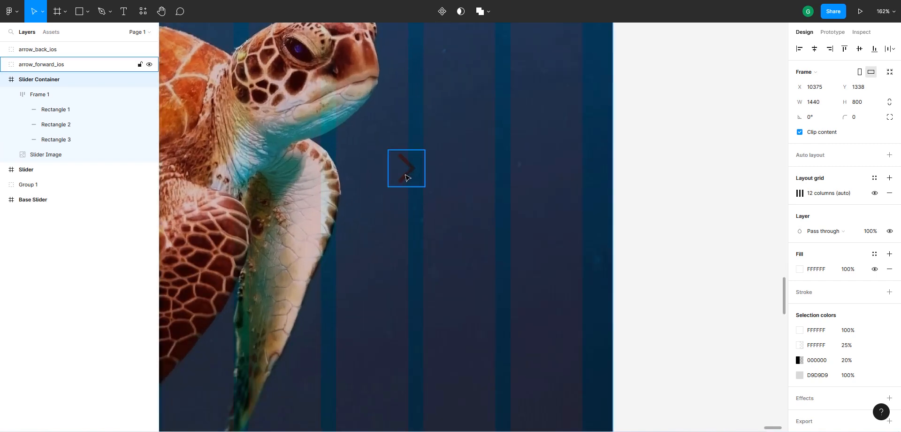
drag(406, 178, 572, 178)
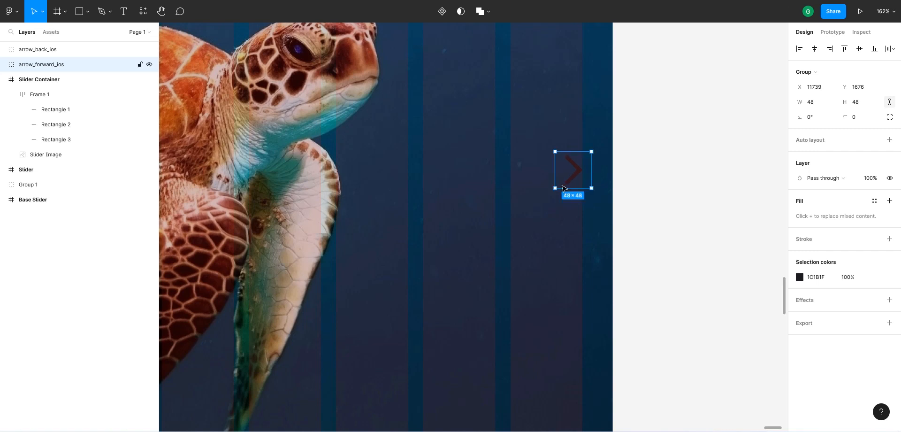
click(799, 278)
text(FFFFFF)
key(Return)
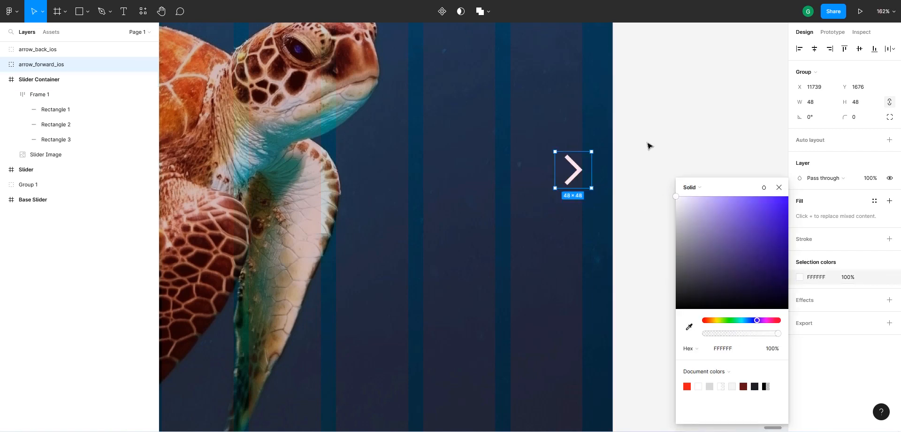
click(647, 145)
Combine the forward and back arrows in a horizontal auto layout frame and name it "Navitional Arrows".
scroll(619, 211, down, 10)
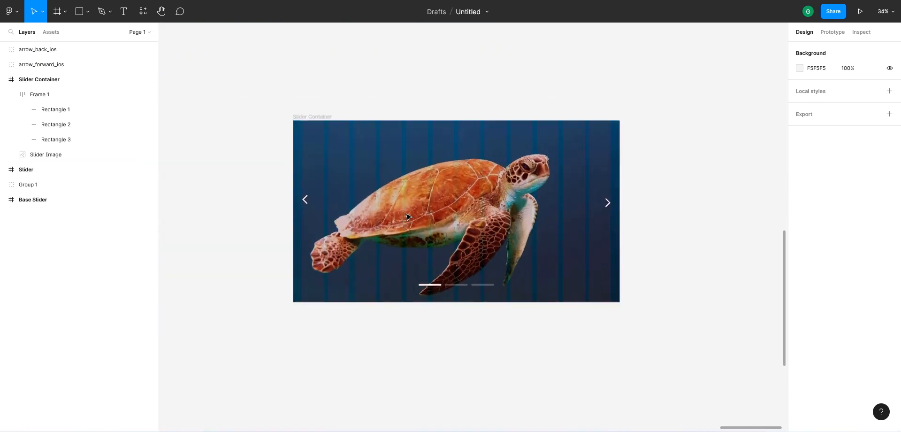
scroll(606, 220, up, 5)
click(666, 202)
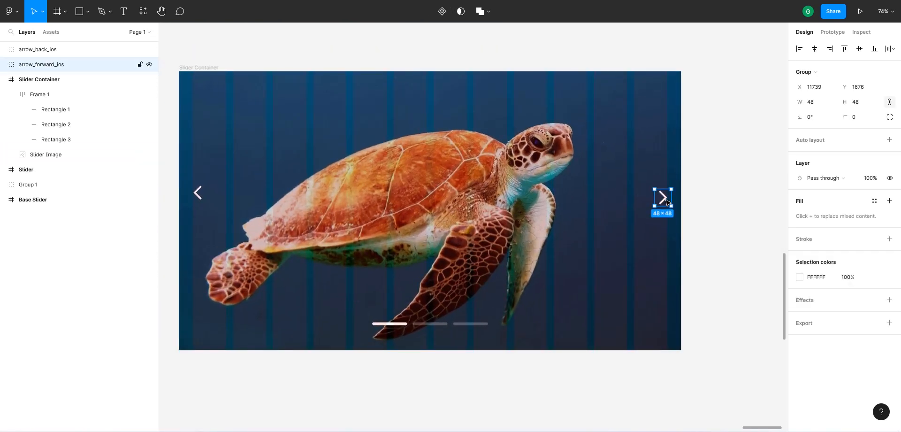
shift+click(197, 196)
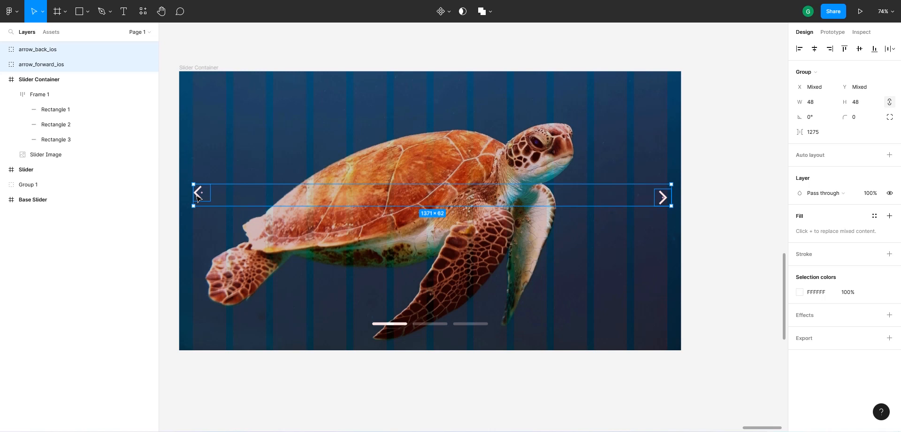
key(shift+a)
double_click(206, 180)
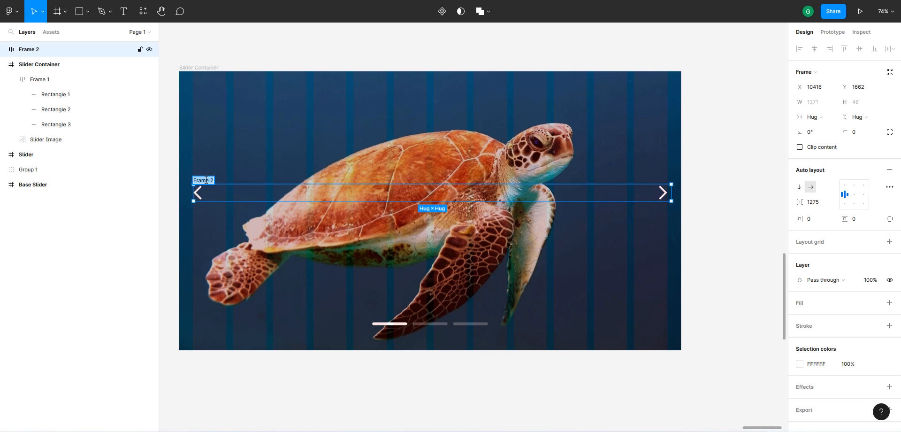
text(Navitional Arrows)
key(Return)
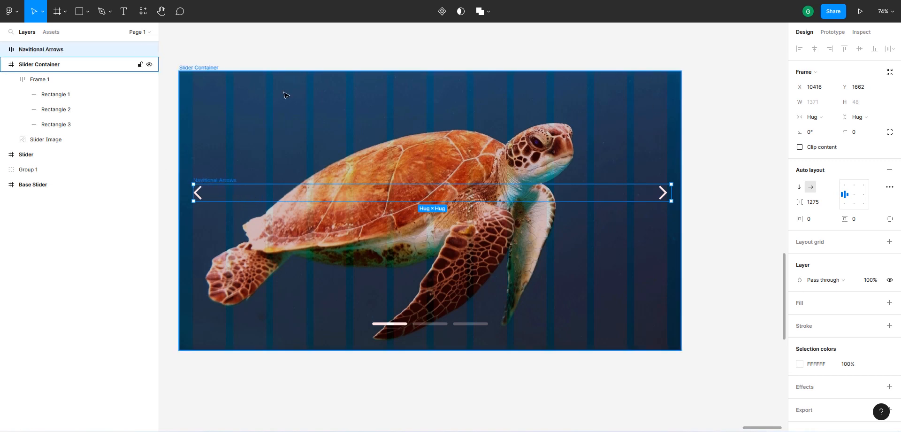
Move the Navitional Arrows frame into the Slider Container and center it horizontally and vertically.
click(209, 70)
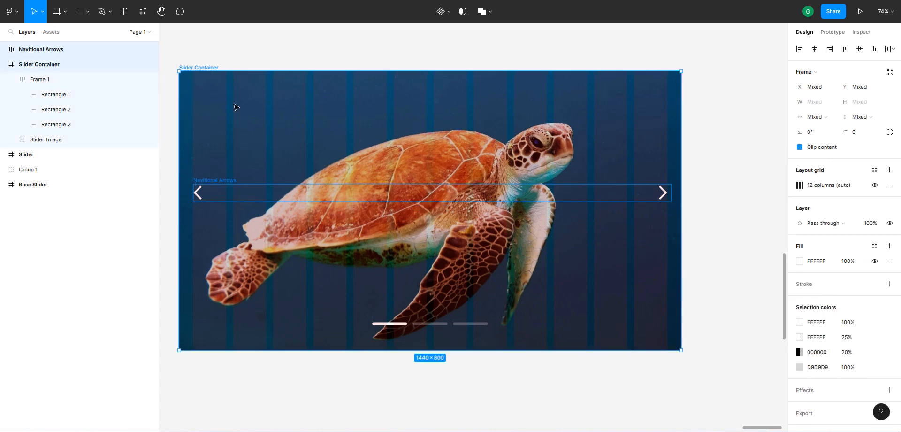
key(Escape)
click(230, 184)
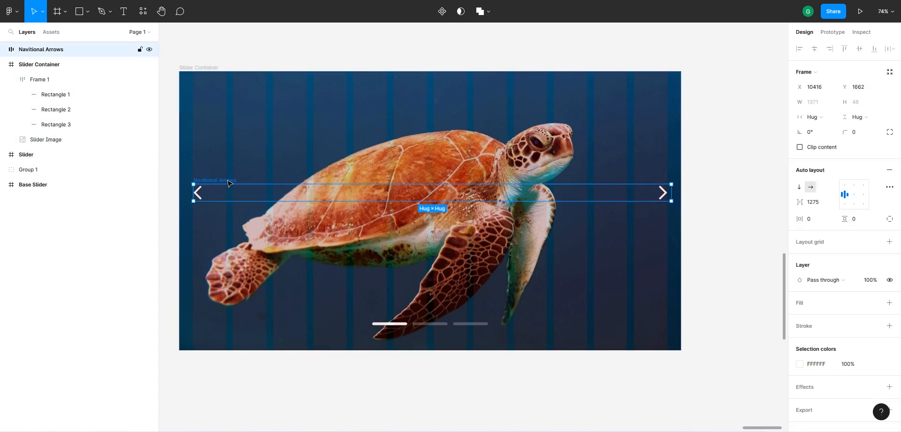
drag(228, 182, 256, 44)
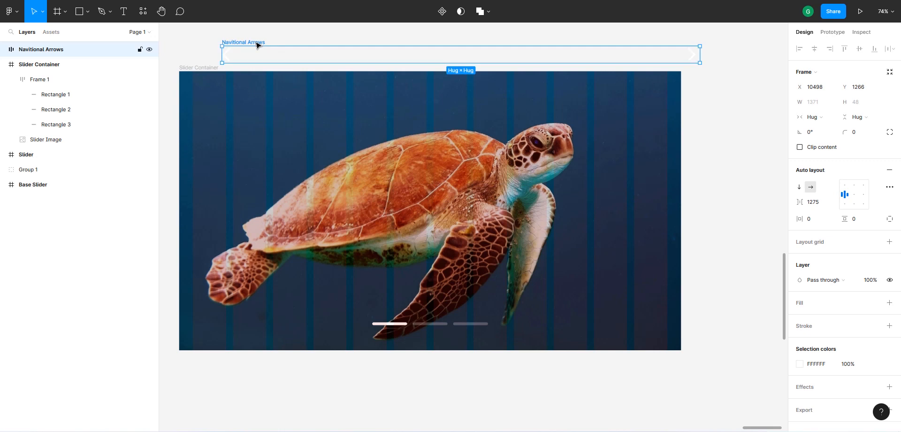
drag(257, 127, 248, 170)
click(814, 48)
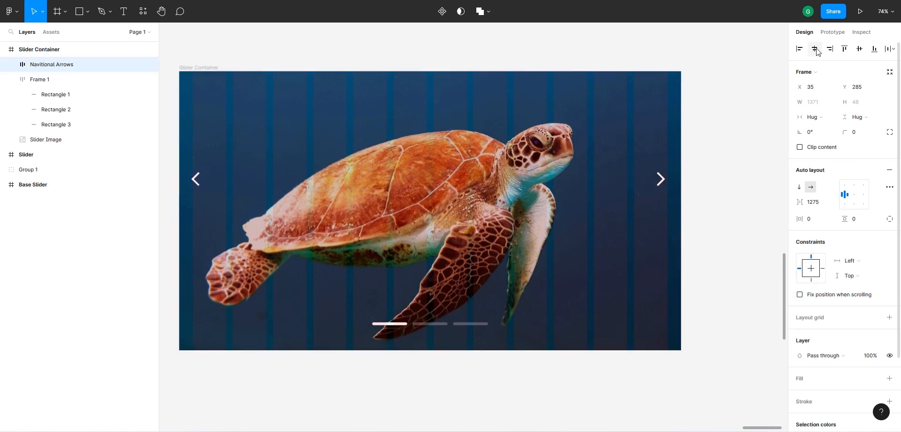
click(859, 49)
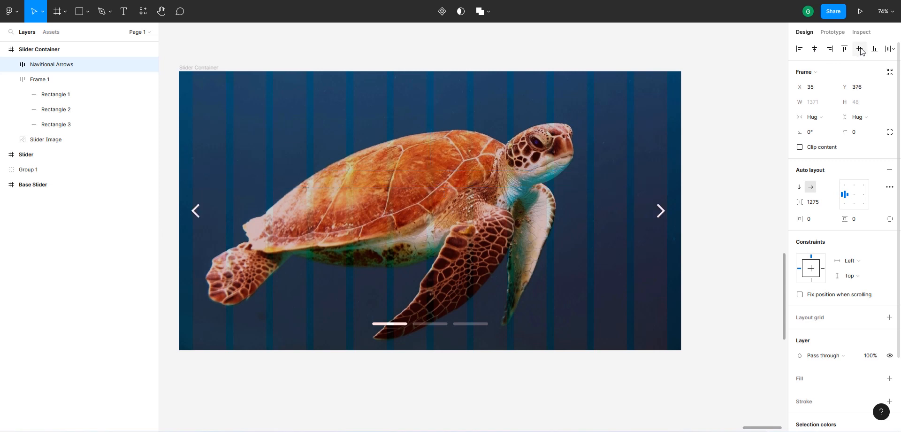
click(733, 180)
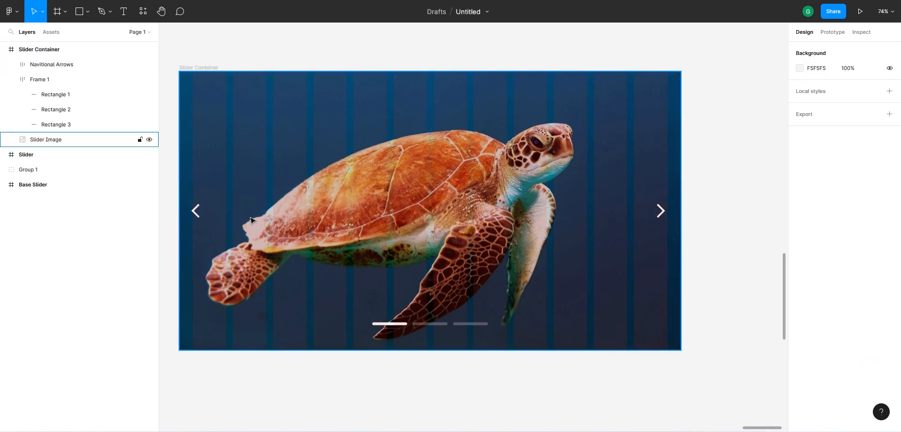
Rename the Slider Container frame as "Base_ Slider".
scroll(248, 215, down, 5)
scroll(199, 237, up, 2)
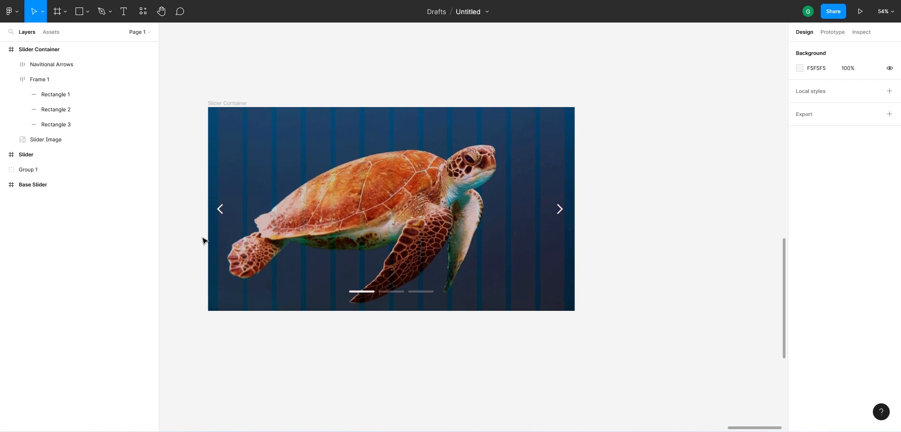
click(212, 106)
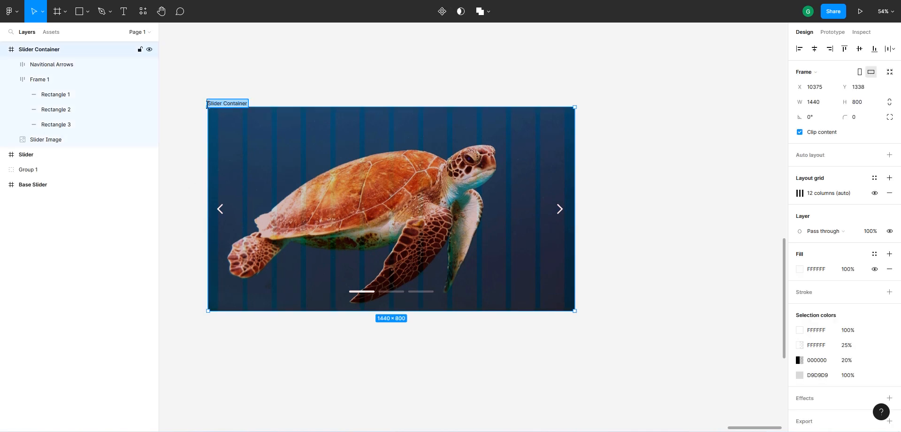
double_click(209, 104)
text(Base)
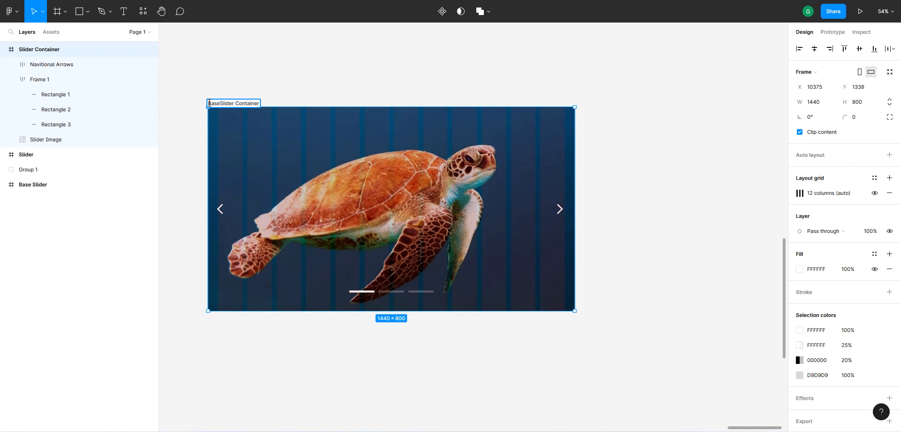
key(BackSpace)
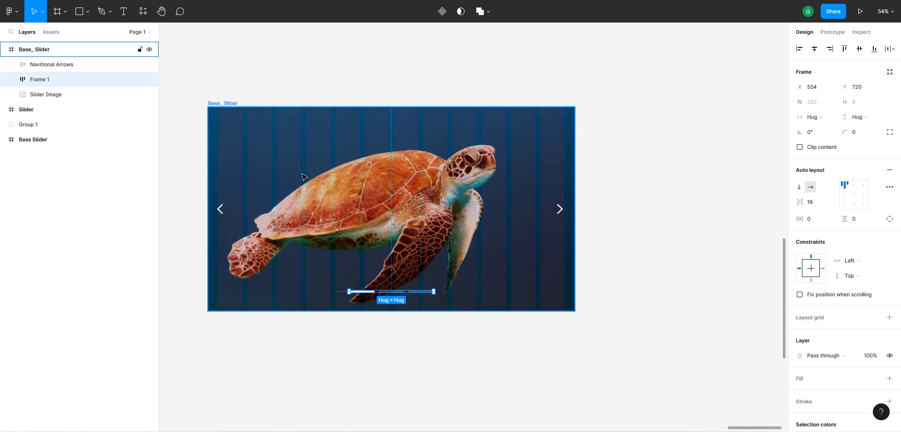
Move the Base_ Slider frame up to Y 1240 and convert it into a component.
click(63, 95)
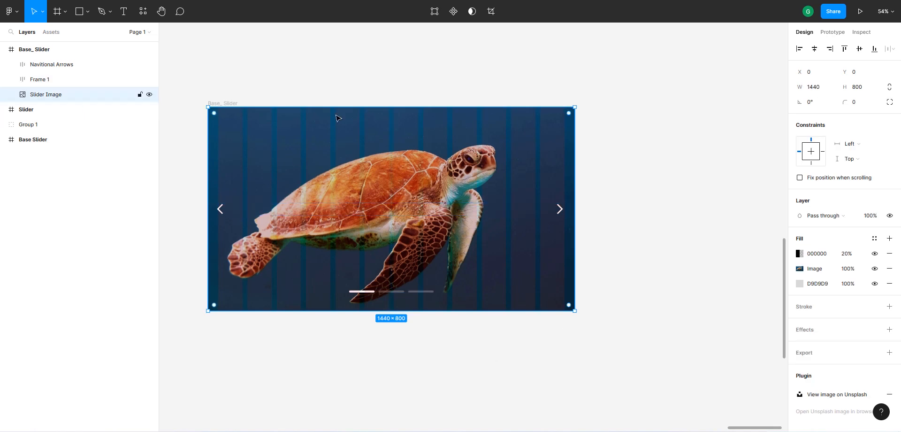
click(234, 104)
drag(235, 105, 232, 81)
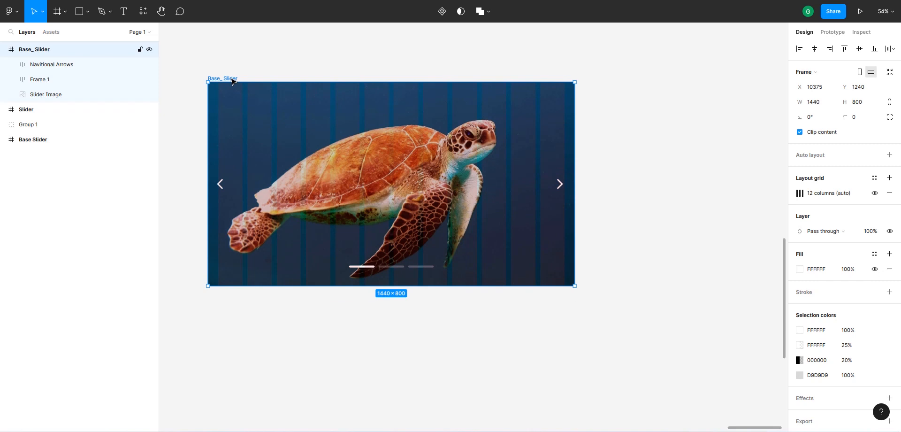
click(443, 15)
scroll(285, 142, down, 5)
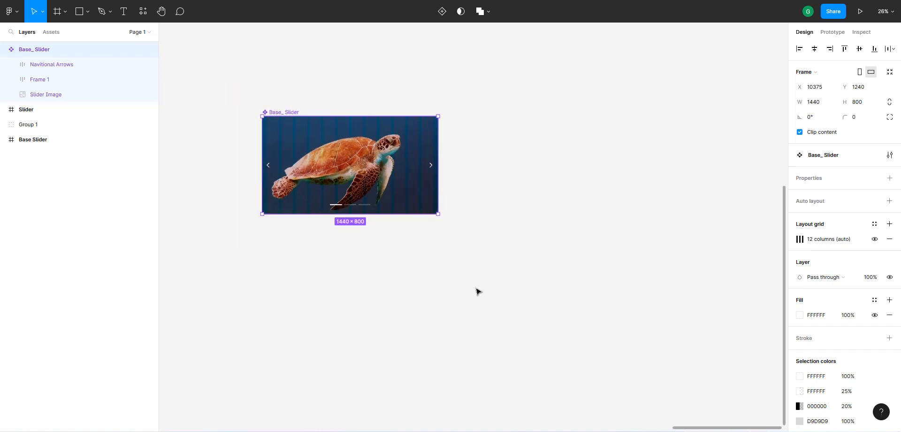
Place an instance of the local Base_ Slider component directly below the main component, left-aligned with it at Y 2277.
click(278, 83)
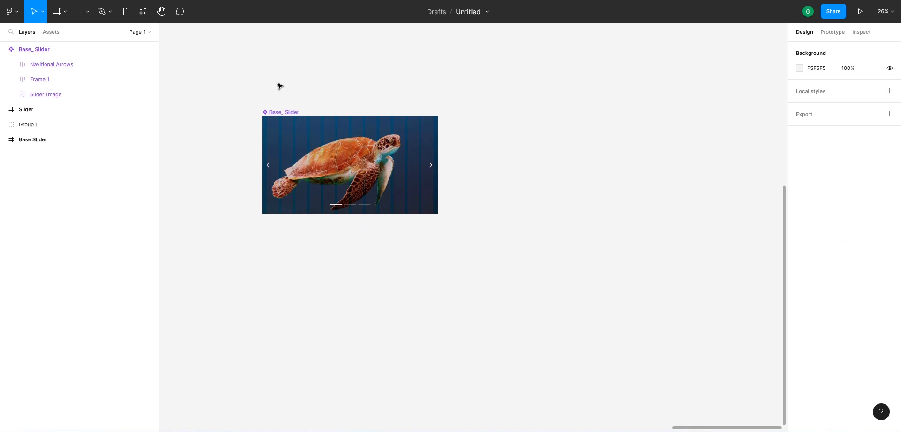
click(51, 31)
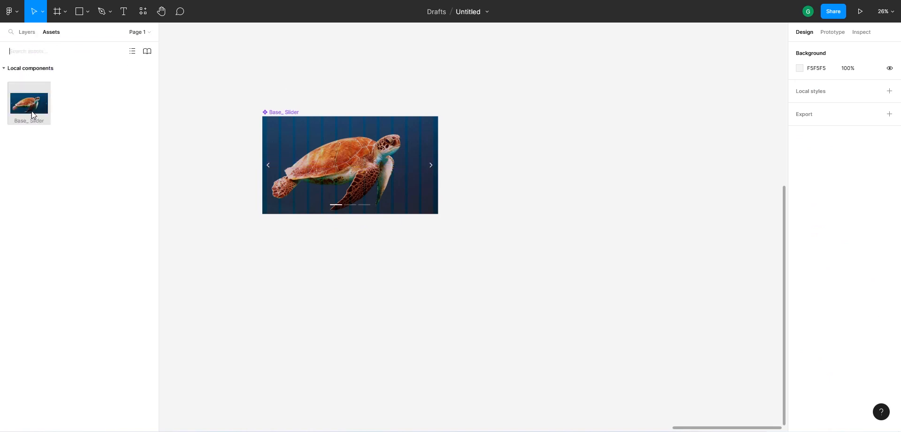
drag(40, 116, 364, 291)
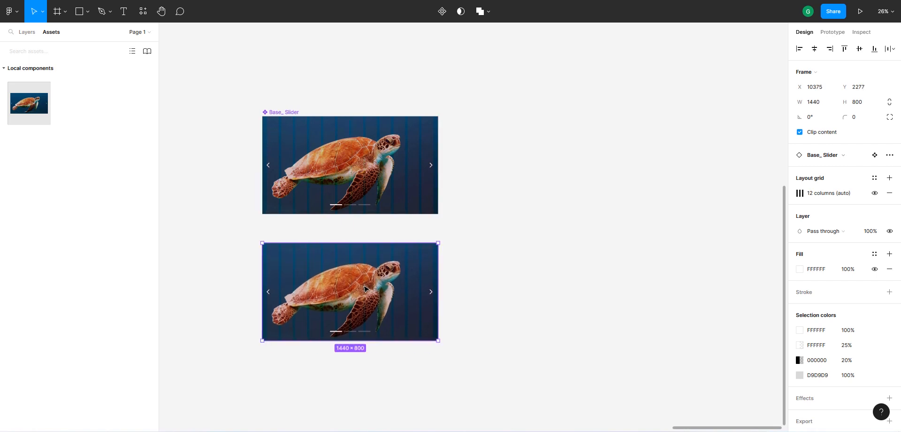
scroll(225, 218, down, 5)
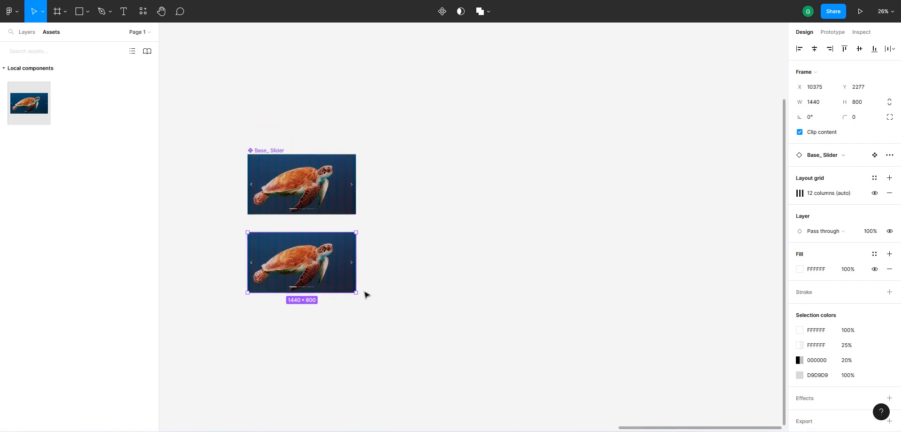
Rename the new Base_ Slider instance as "Slider 1".
click(27, 33)
double_click(38, 51)
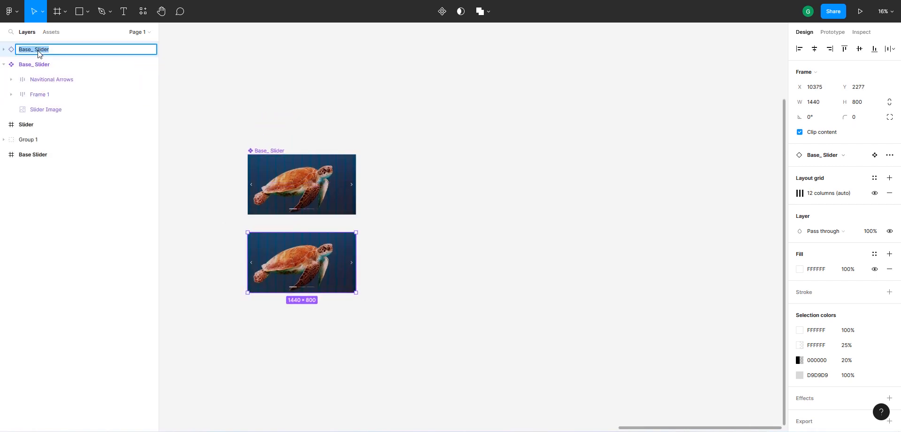
text(Slider 1)
key(Return)
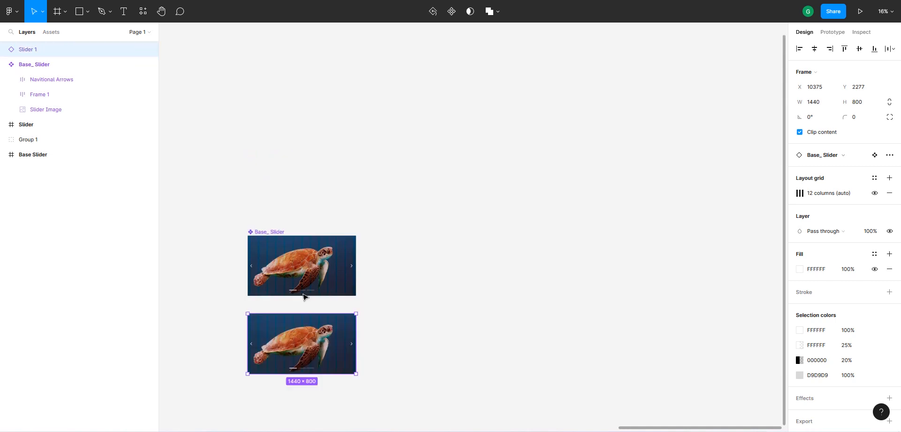
Duplicate Slider 1 twice to its right so the three slider instances sit edge to edge in a row.
scroll(268, 287, up, 5)
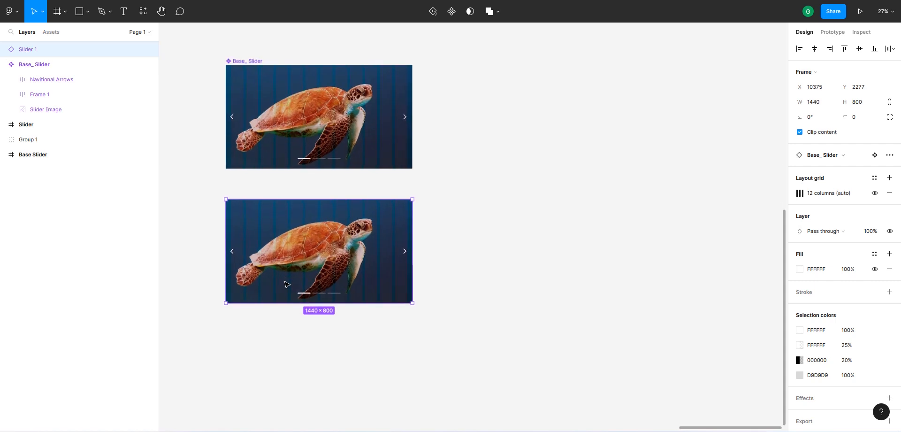
drag(276, 269, 468, 285)
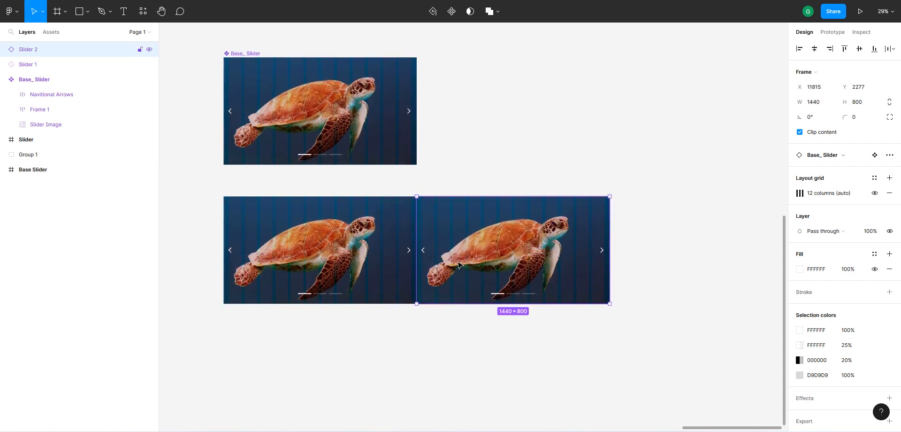
key(ctrl+d)
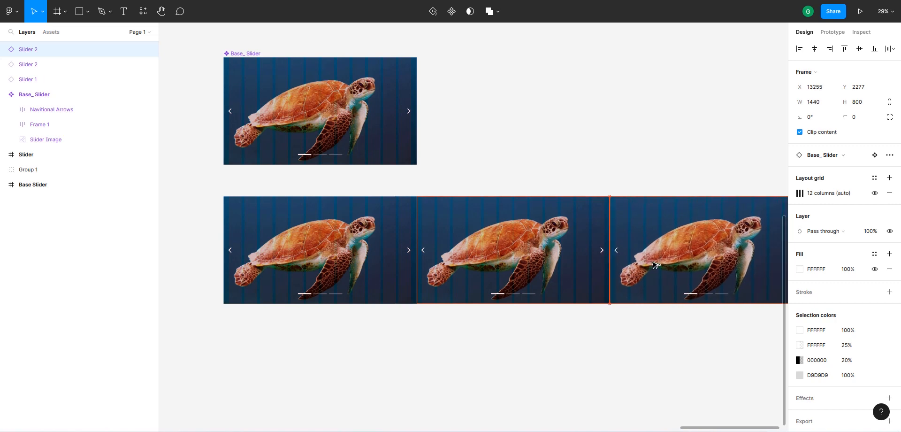
drag(653, 262, 653, 263)
scroll(254, 266, down, 3)
scroll(501, 262, up, 1)
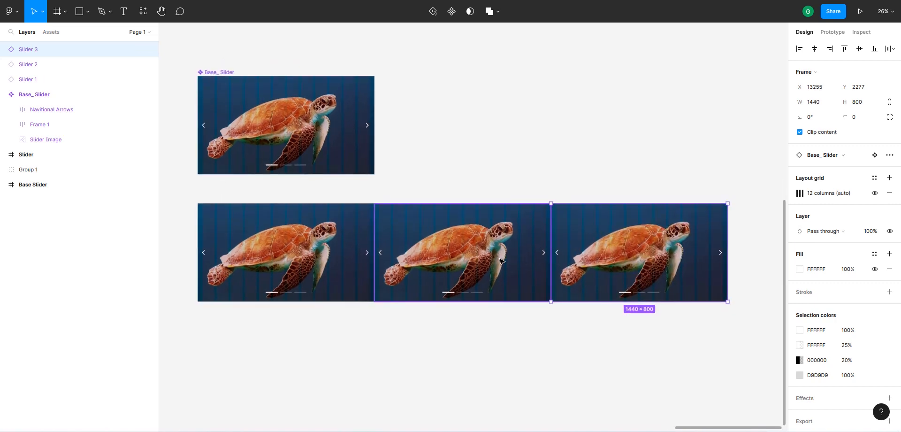
click(491, 272)
click(633, 256)
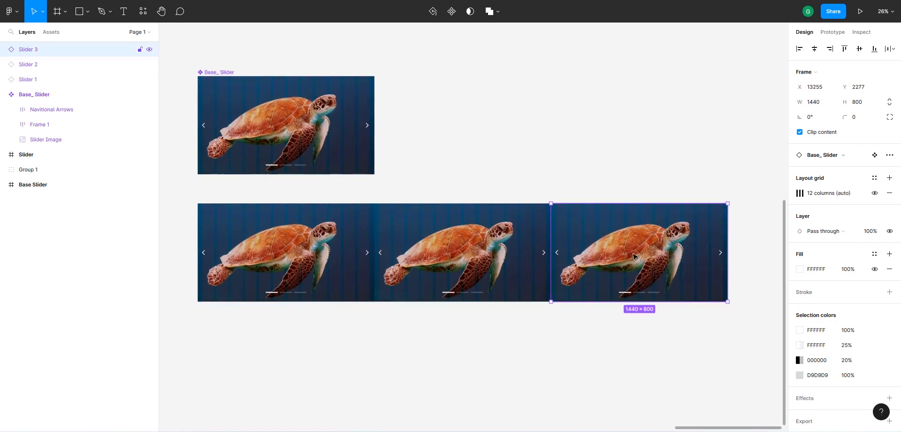
In Slider 2, set the first indicator bar's fill opacity to 25% and the second bar's to 100%.
scroll(459, 305, up, 5)
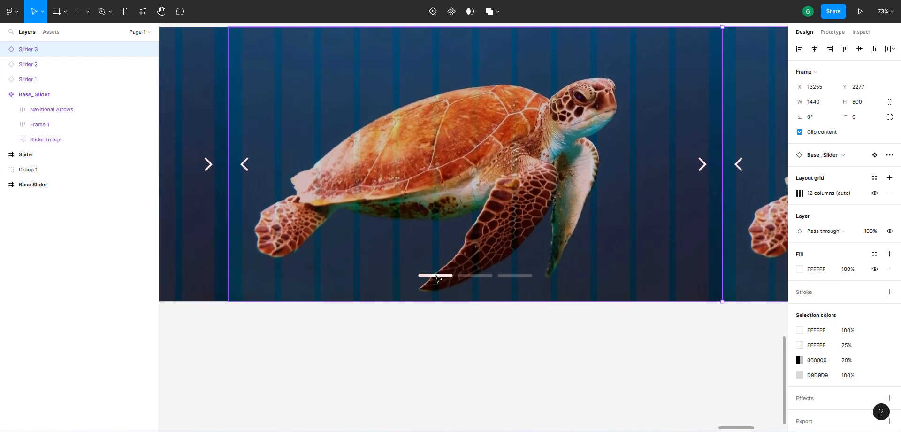
click(437, 278)
double_click(436, 278)
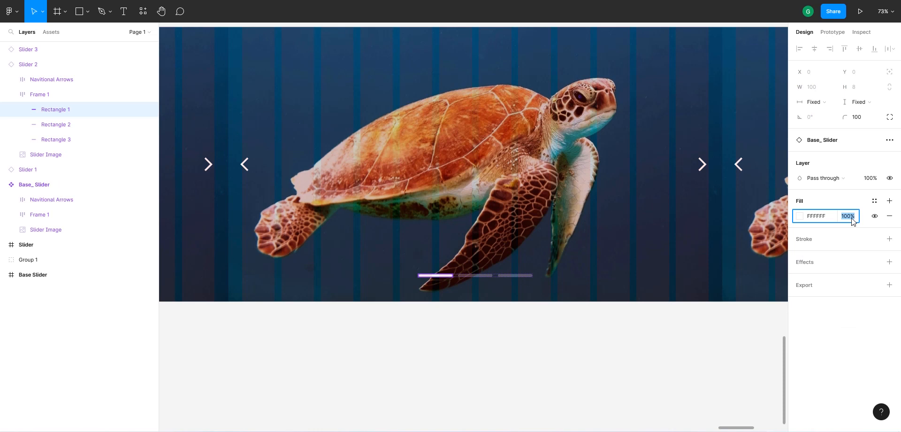
text(25)
key(Return)
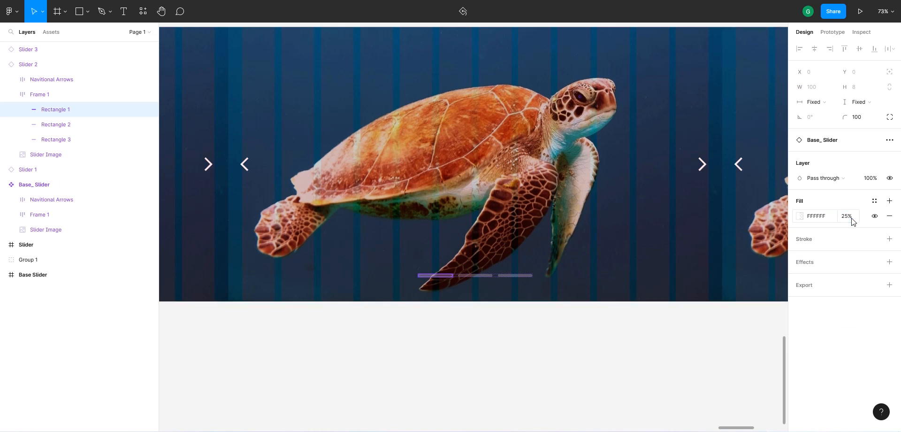
click(483, 277)
click(847, 217)
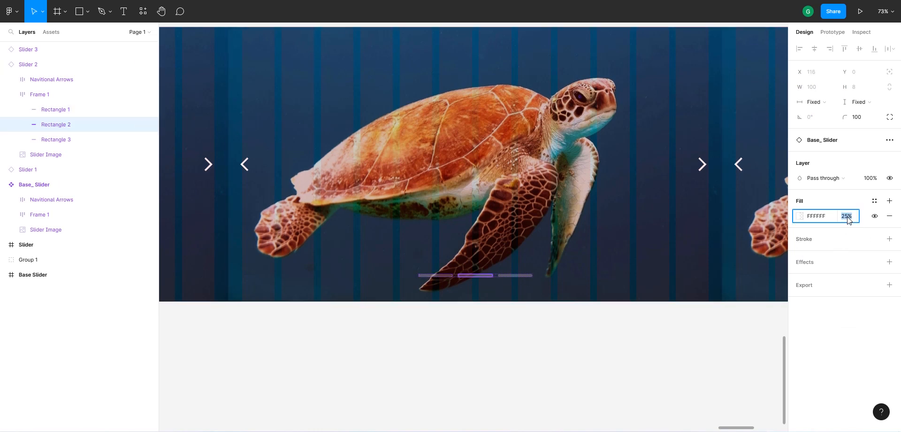
key(Return)
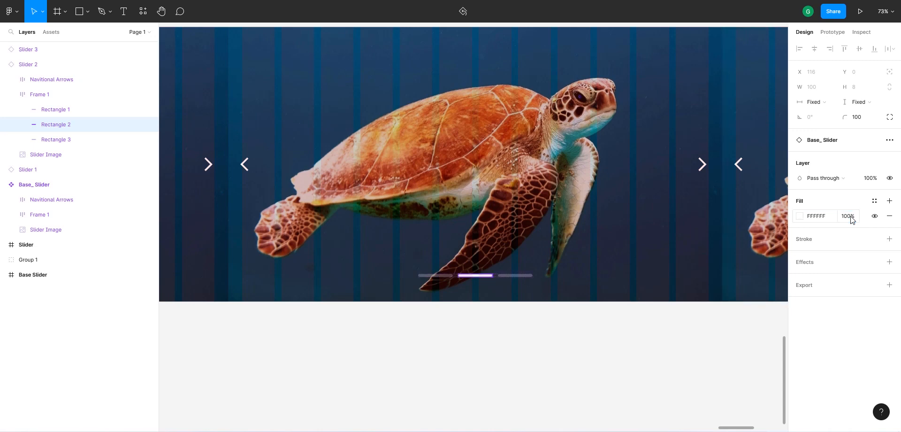
click(425, 343)
Set the fill opacity of Slider 3's third indicator bar to 100%.
scroll(330, 340, down, 5)
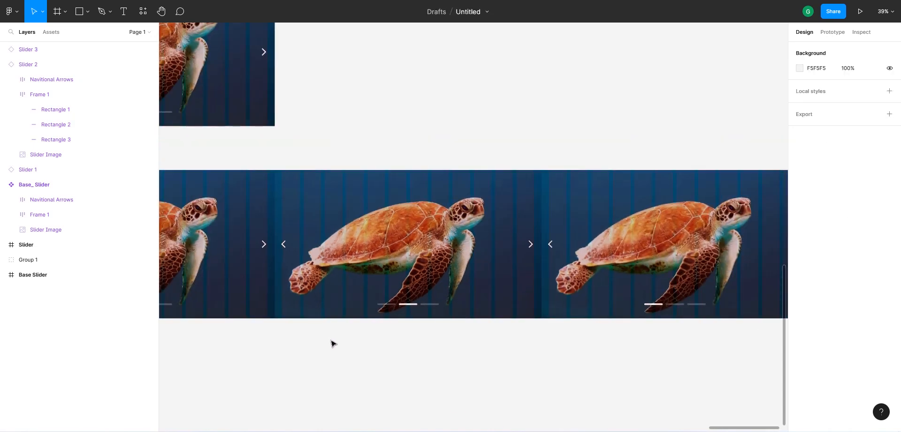
scroll(645, 332, up, 2)
scroll(645, 332, up, 3)
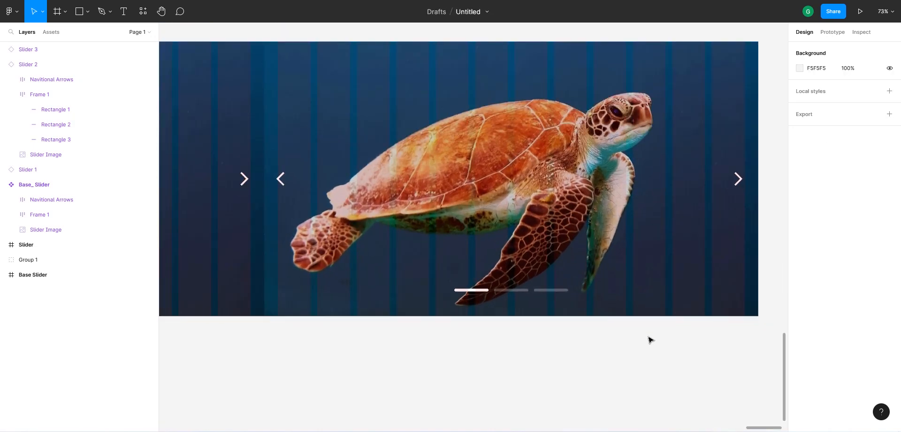
double_click(505, 294)
click(505, 294)
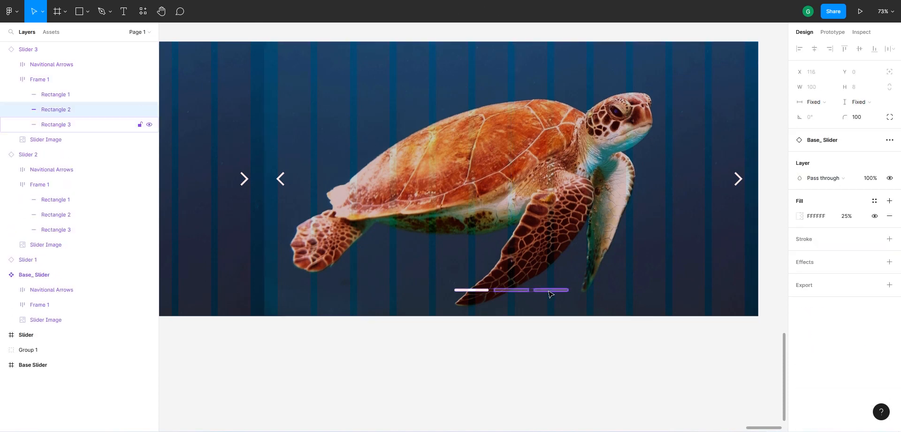
click(551, 294)
click(869, 179)
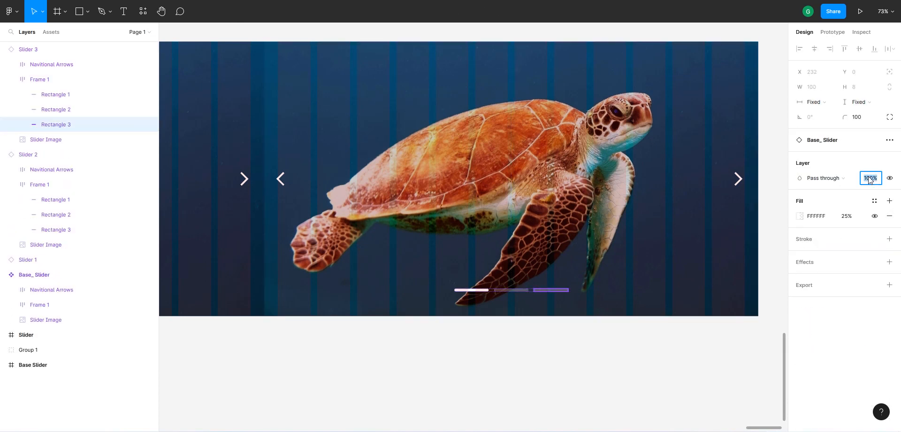
click(844, 220)
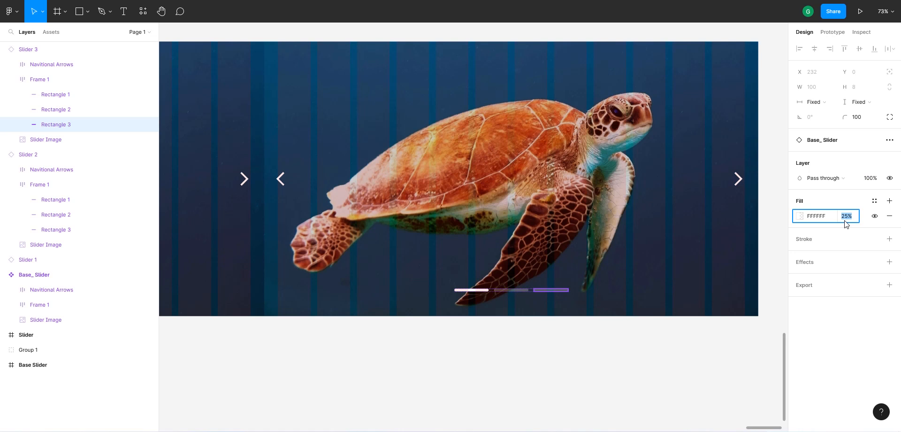
key(Return)
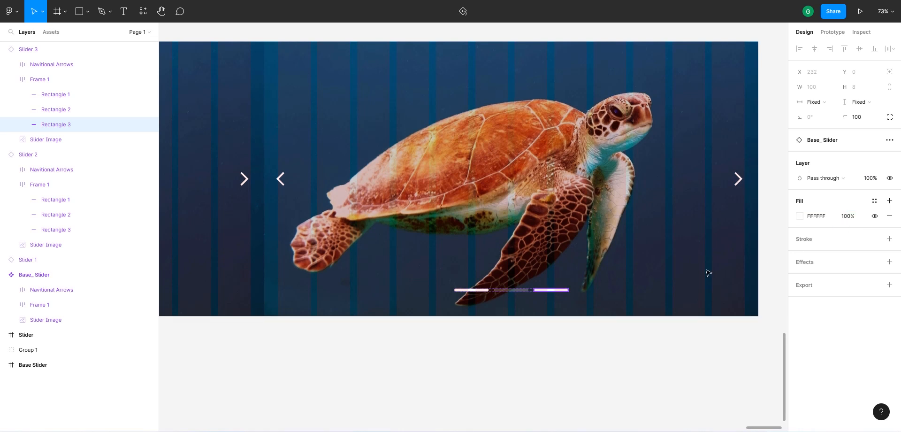
Set the fill opacity of Slider 3's first indicator bar to 25%.
click(474, 290)
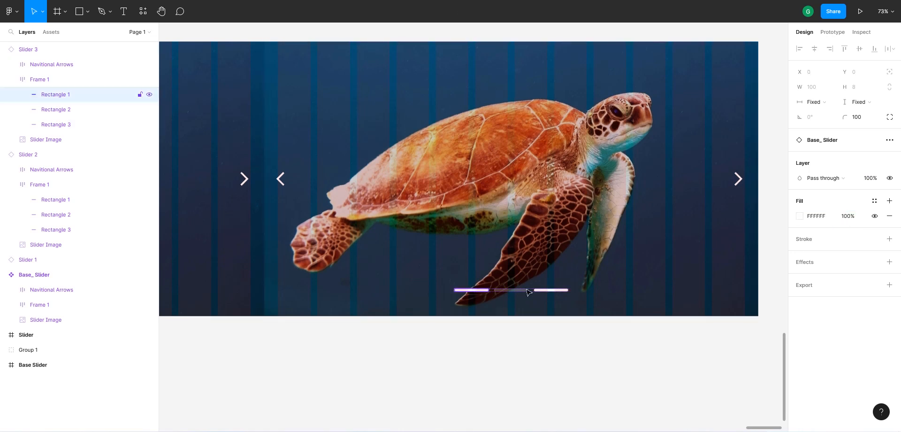
click(850, 216)
text(25)
key(Return)
click(536, 372)
scroll(565, 330, down, 10)
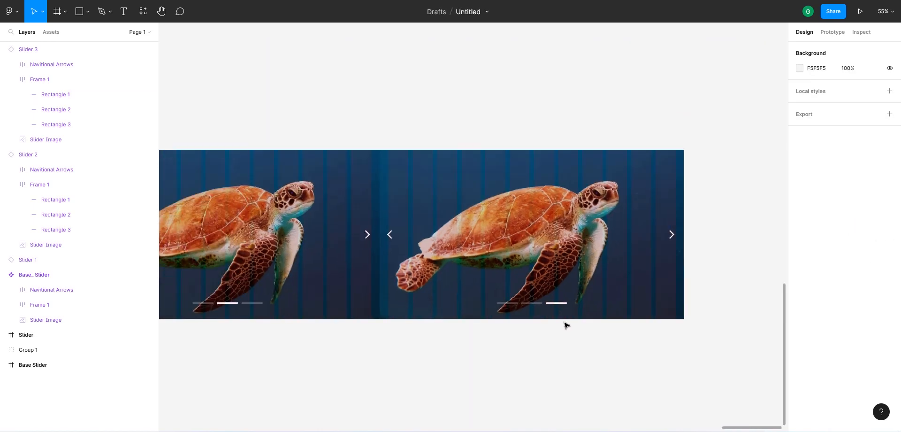
scroll(442, 306, up, 3)
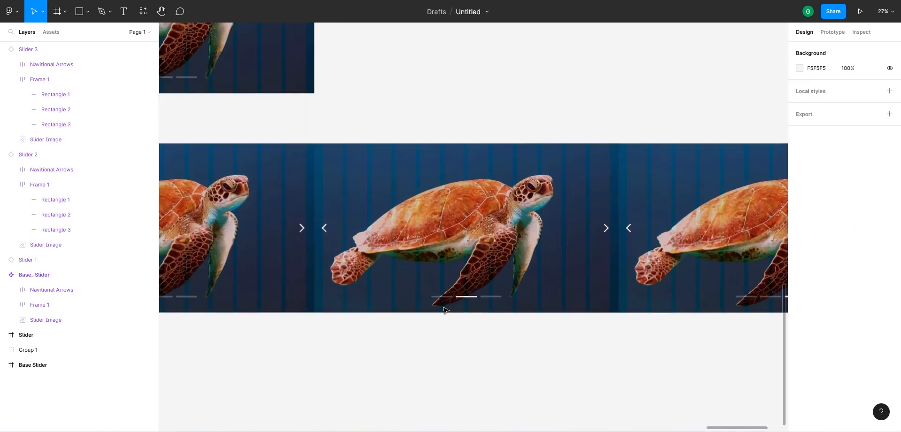
scroll(386, 311, down, 2)
scroll(352, 312, down, 1)
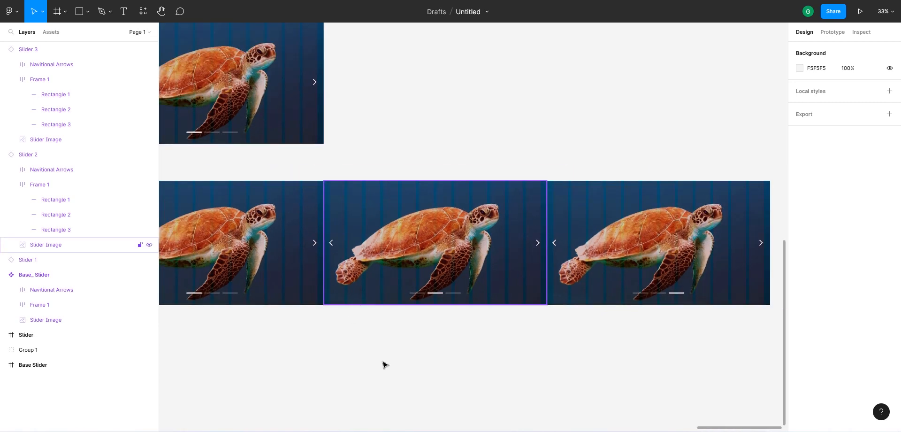
Select the Slider Image layer inside Slider 2 and look up animal photos with the Unsplash plugin.
click(384, 204)
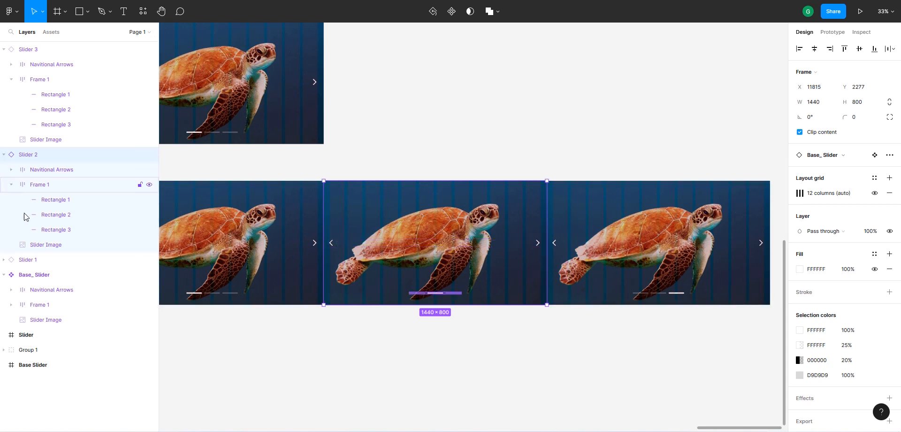
click(51, 245)
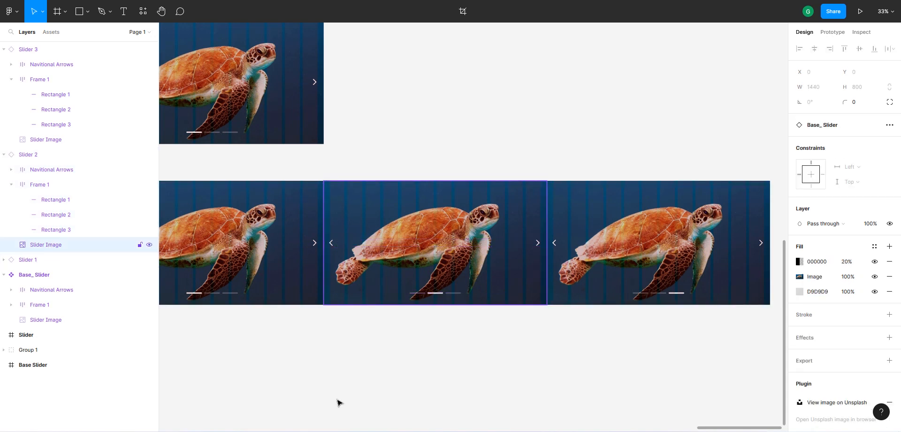
click(11, 11)
mouse_move(43, 159)
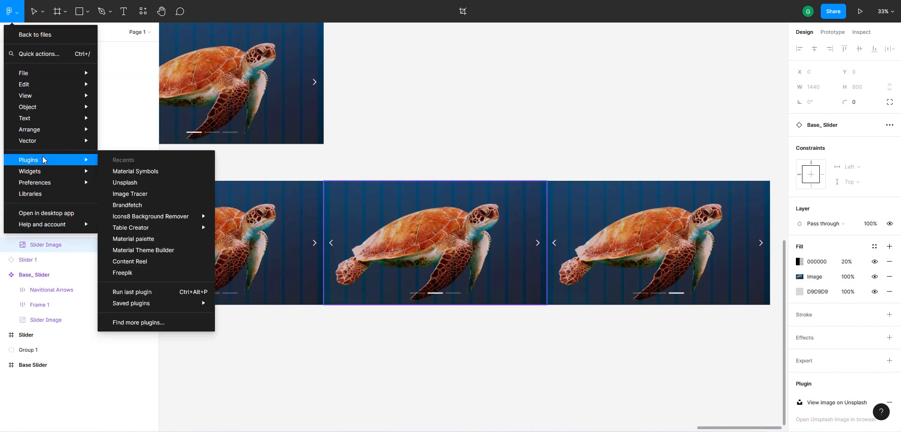
click(124, 182)
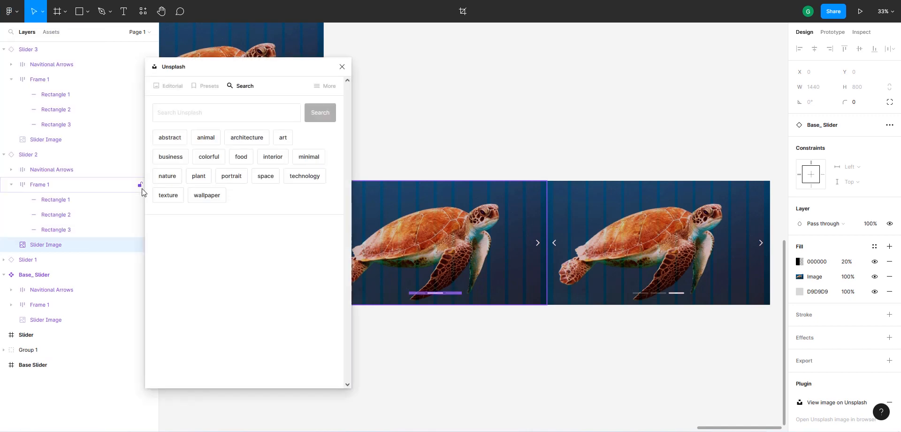
click(214, 140)
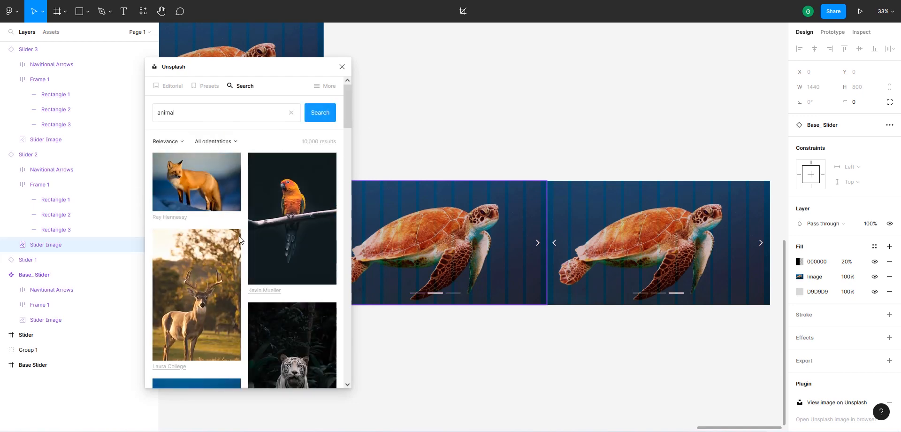
Replace the turtle picture in Slider 2 with the Unsplash photo of a squirrel eating on a rock against green.
scroll(280, 218, down, 6)
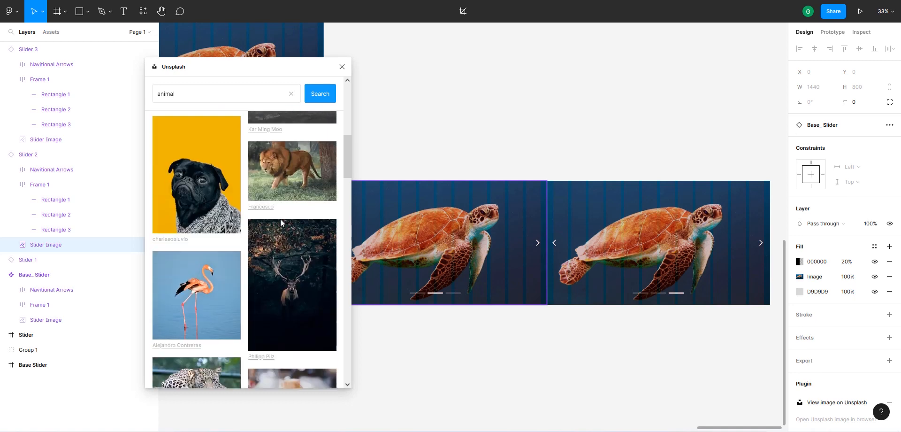
scroll(280, 218, down, 5)
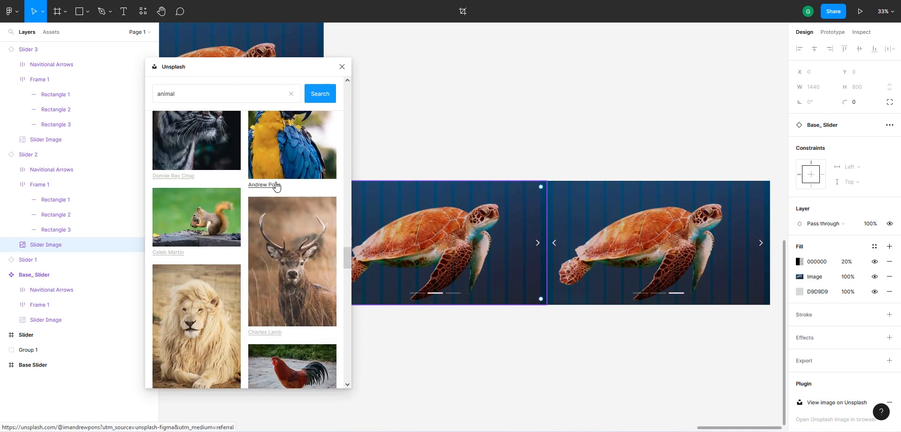
click(197, 228)
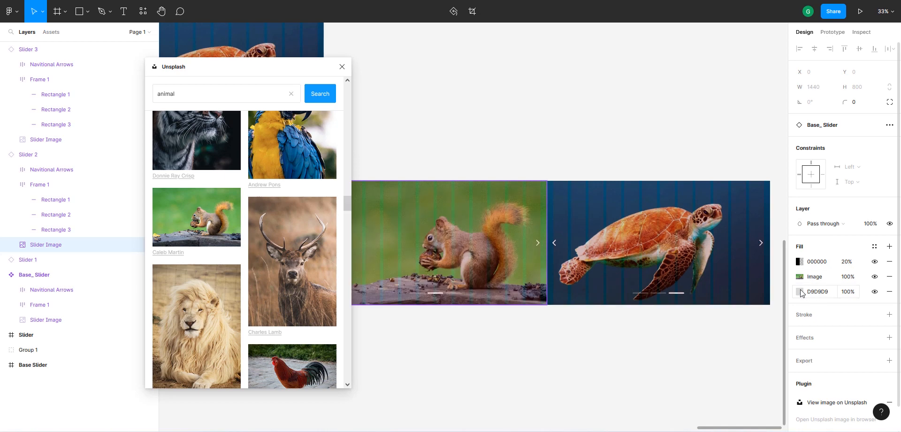
scroll(514, 254, down, 5)
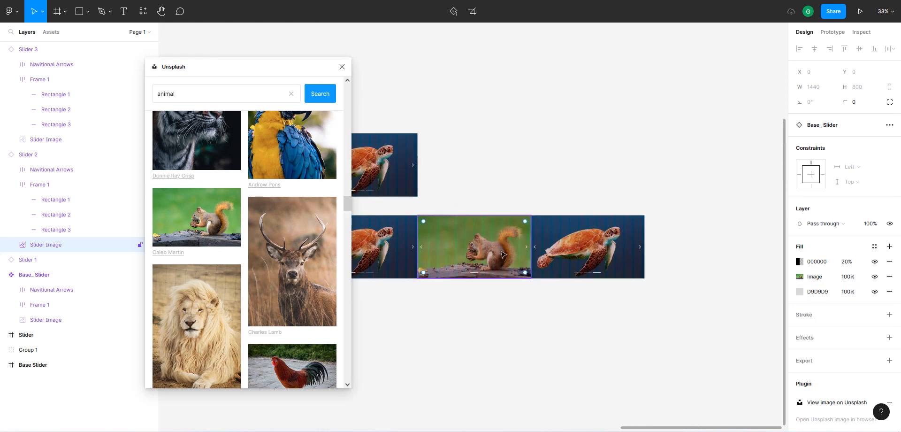
Replace the turtle picture in Slider 3's Slider Image layer with the Unsplash photo of a purple fish on a blue background.
click(602, 249)
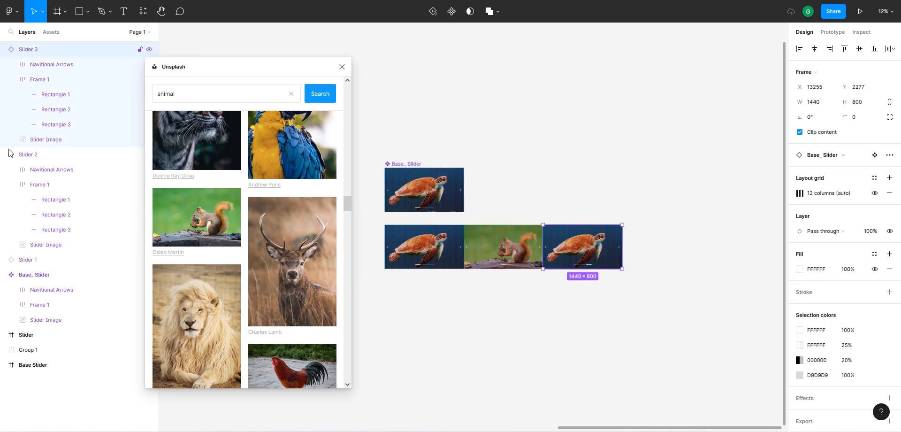
click(38, 140)
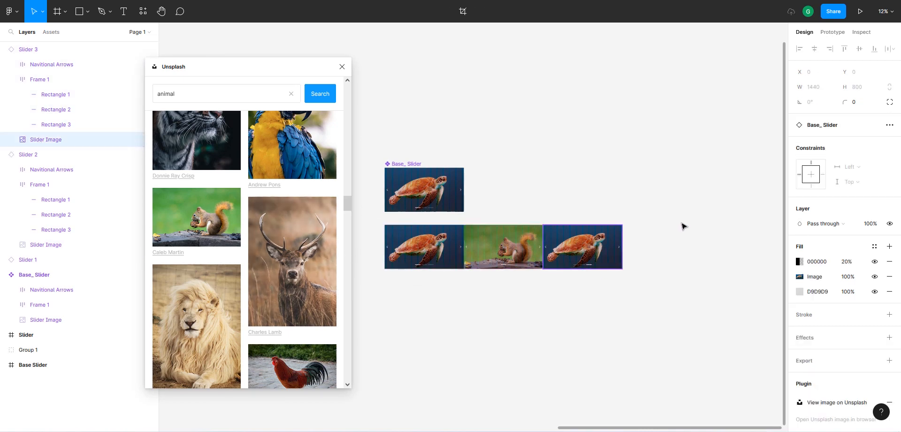
scroll(678, 221, down, 2)
scroll(573, 202, down, 1)
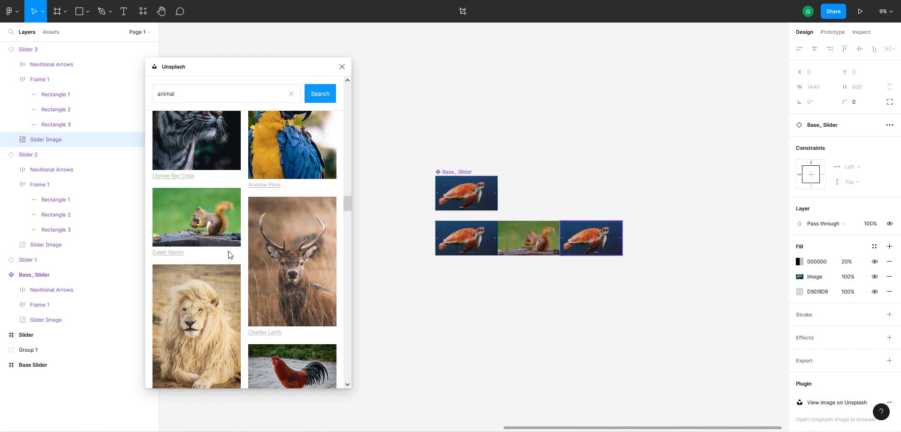
scroll(530, 242, up, 8)
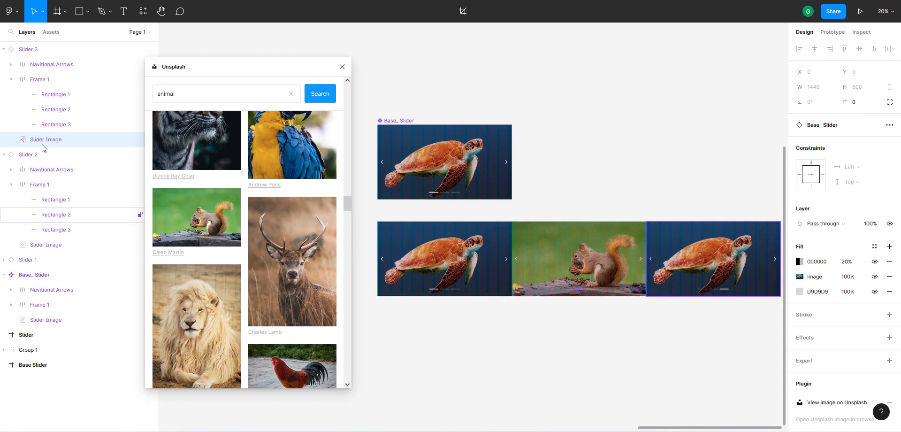
scroll(229, 248, down, 5)
scroll(229, 239, down, 6)
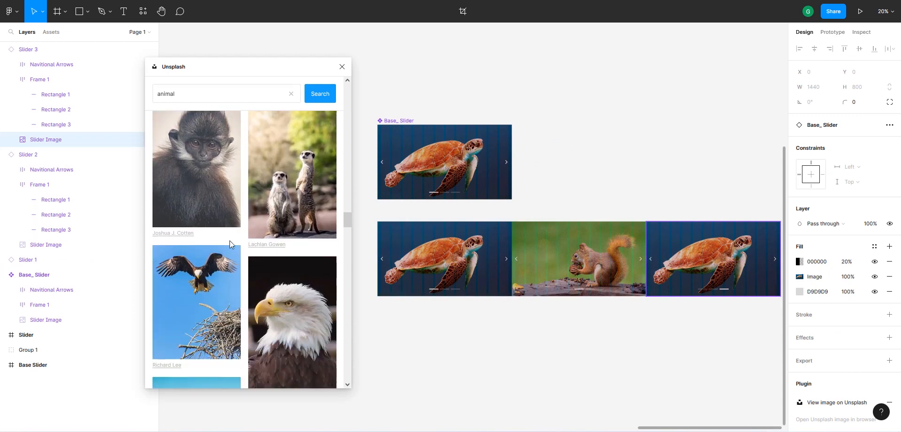
scroll(229, 241, down, 5)
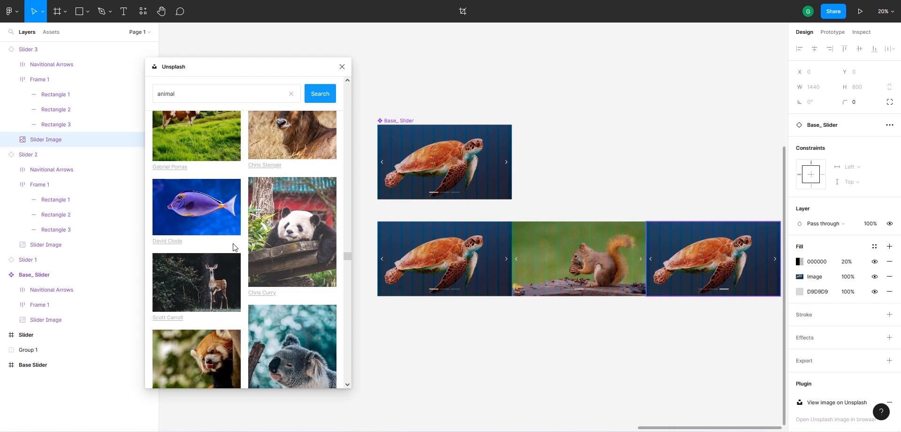
click(195, 208)
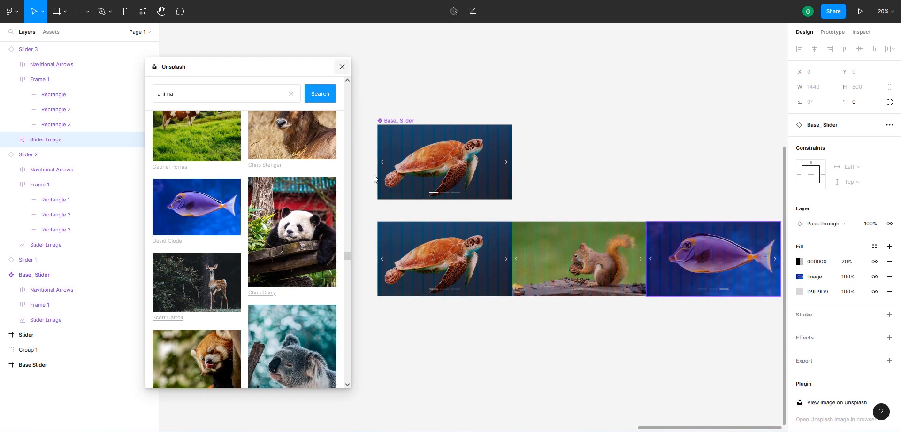
Duplicate Slider 1 to the end of the slide row, flush against the fish slide, and rename the copy Slider 1b.
scroll(264, 164, down, 2)
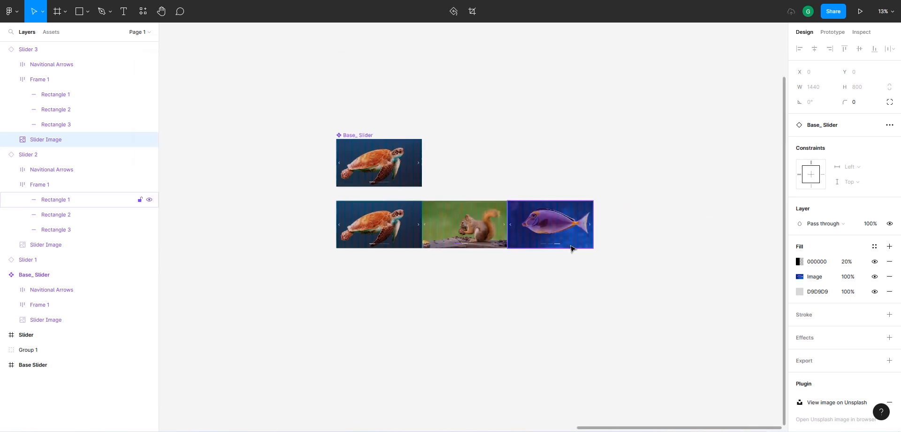
scroll(511, 233, up, 5)
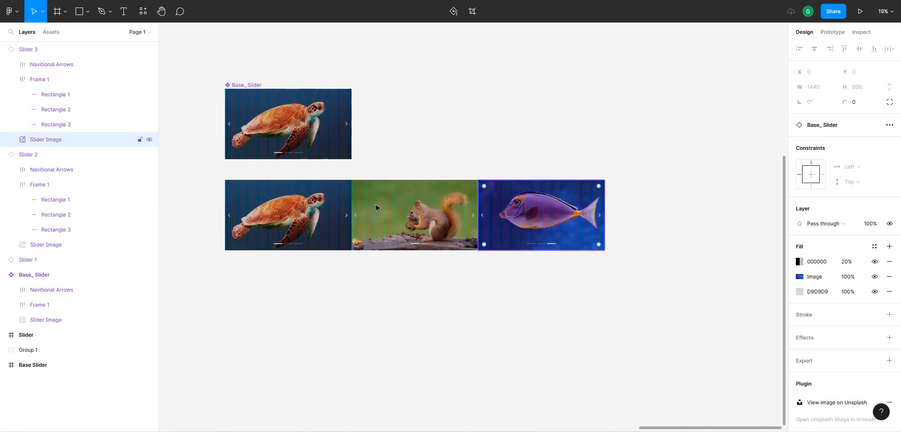
click(276, 213)
click(437, 214)
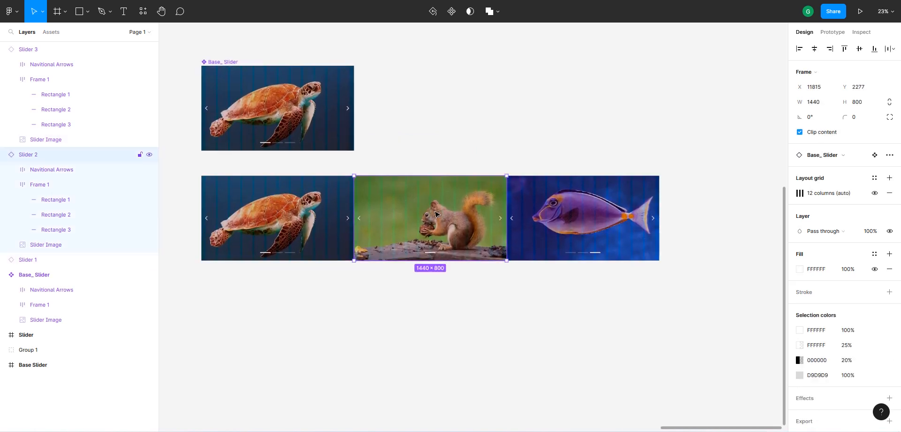
click(548, 223)
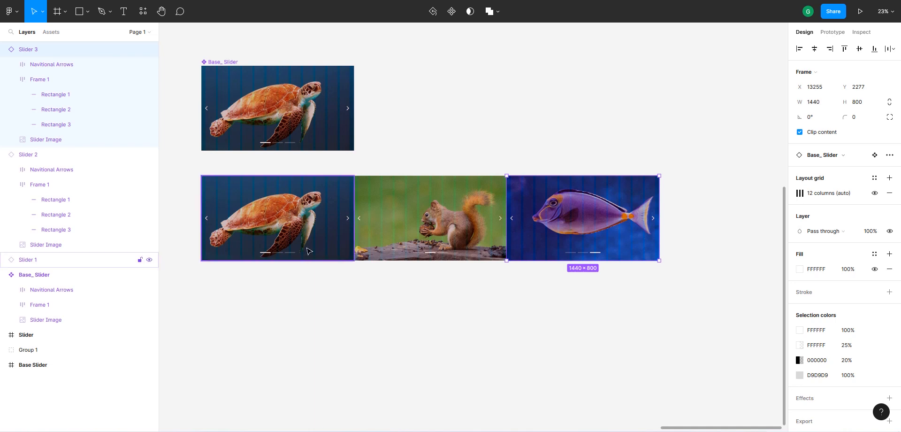
click(272, 216)
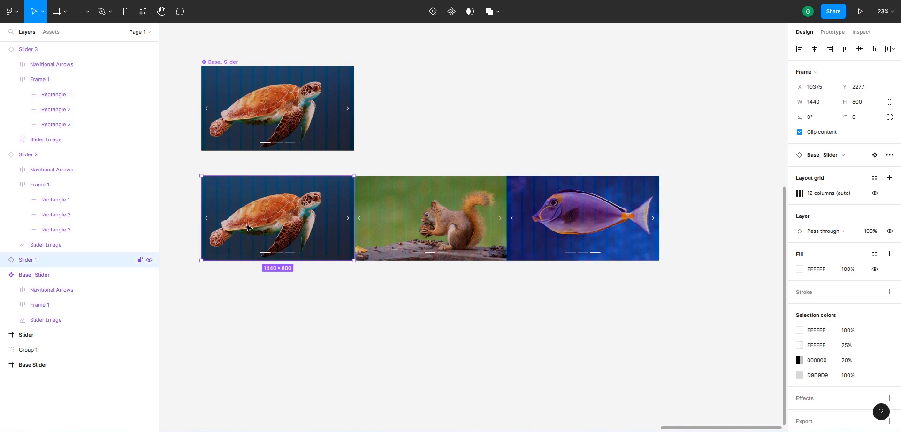
drag(279, 227, 708, 227)
scroll(388, 281, down, 2)
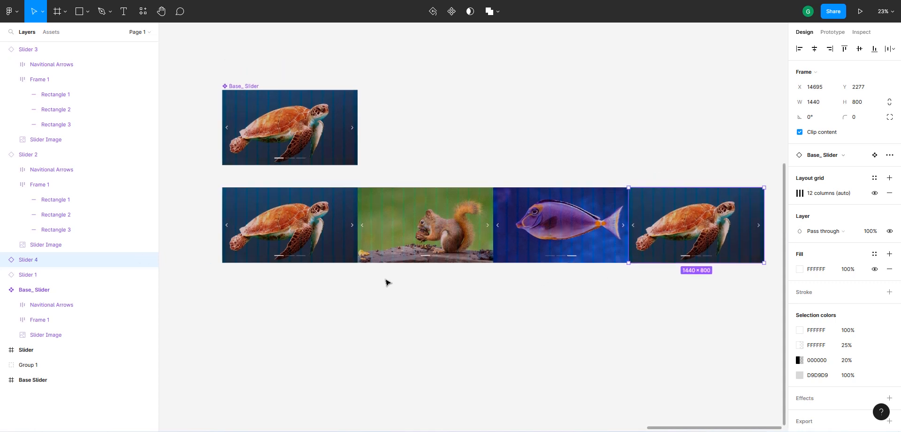
double_click(42, 264)
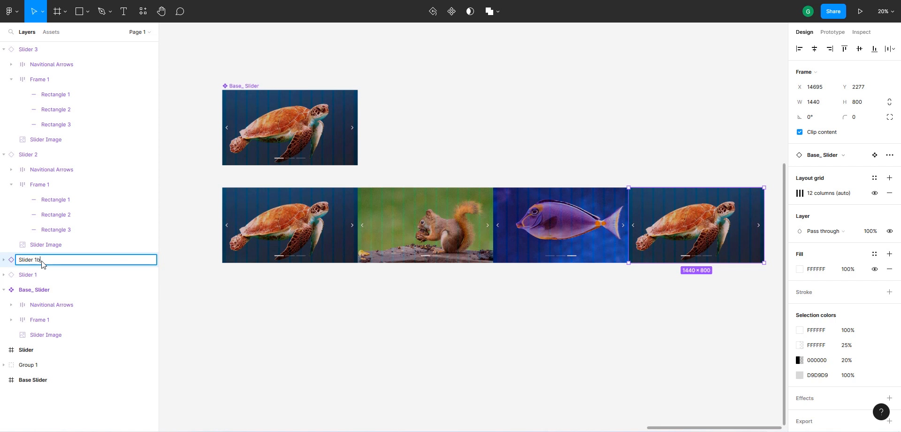
text(Slider 1b)
key(Return)
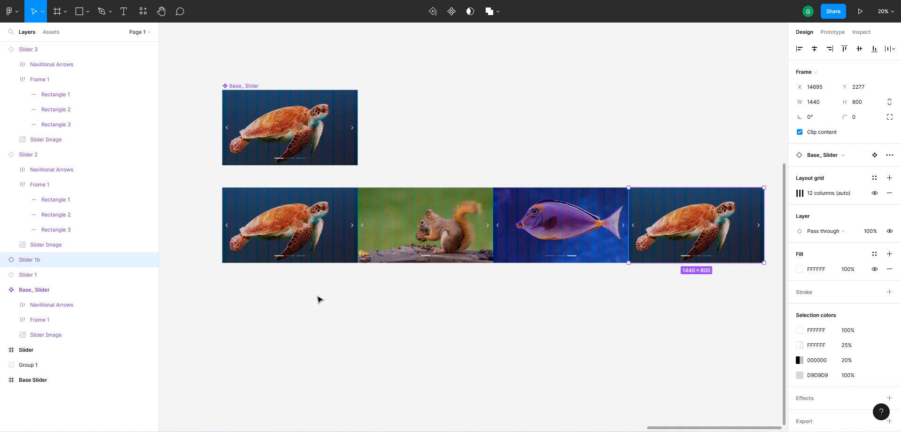
Group Slider 1, Slider 2, Slider 3 and Slider 1b, and name the group Slider Images.
click(276, 223)
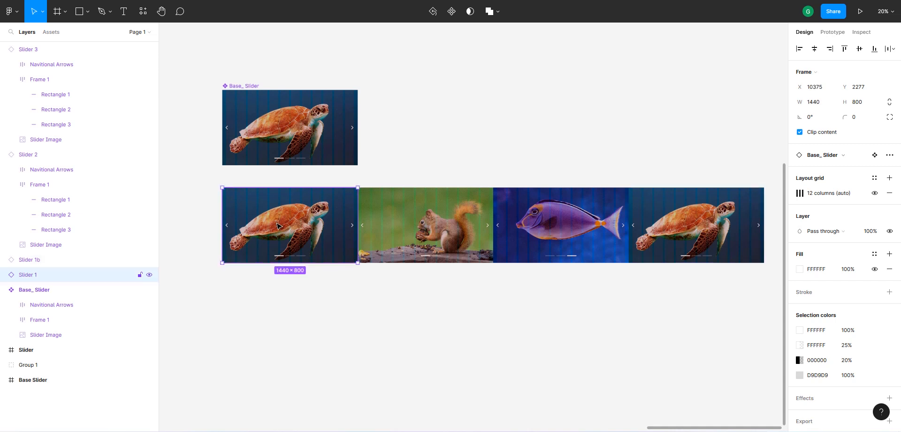
shift+click(406, 222)
shift+click(578, 221)
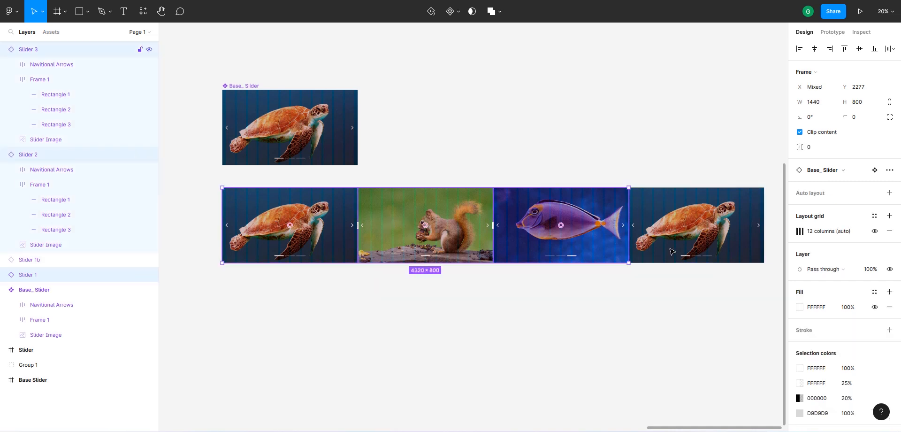
shift+click(689, 225)
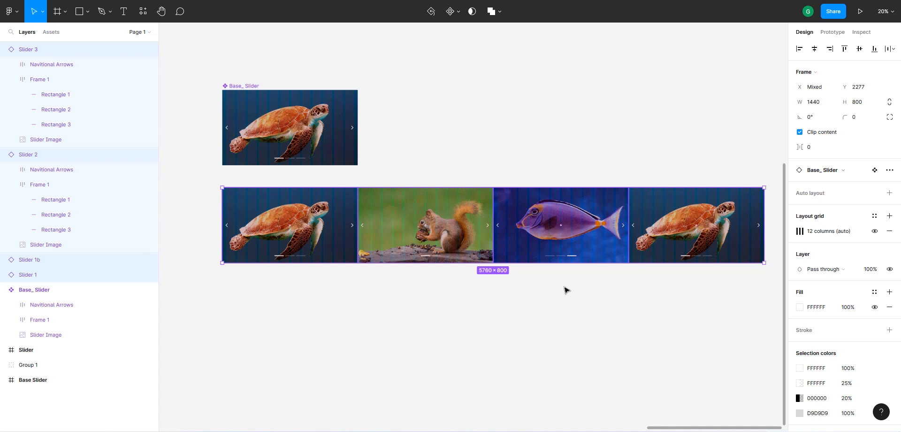
key(ctrl+g)
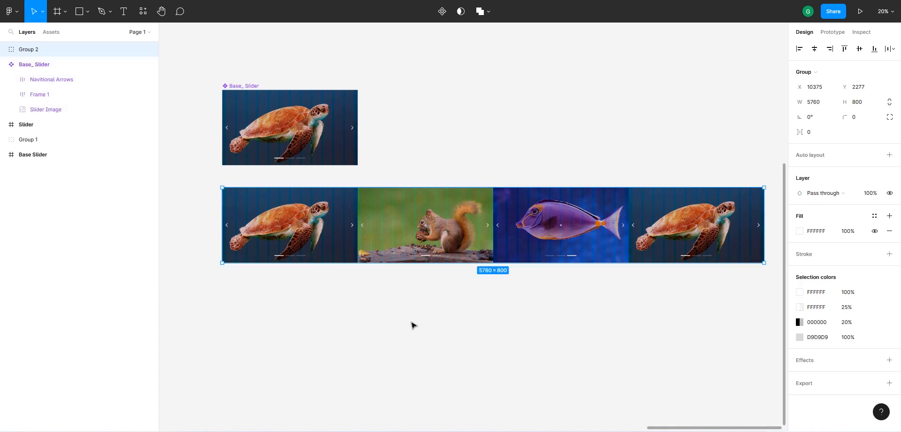
double_click(31, 49)
text(S)
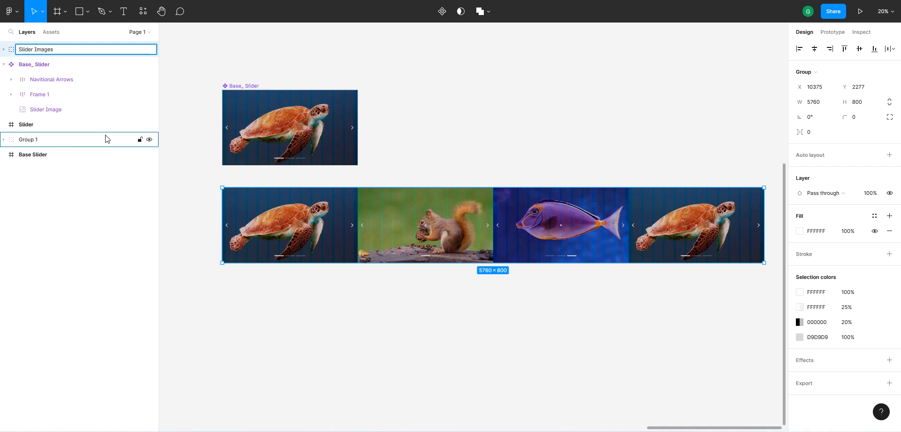
text(lider Images)
key(Return)
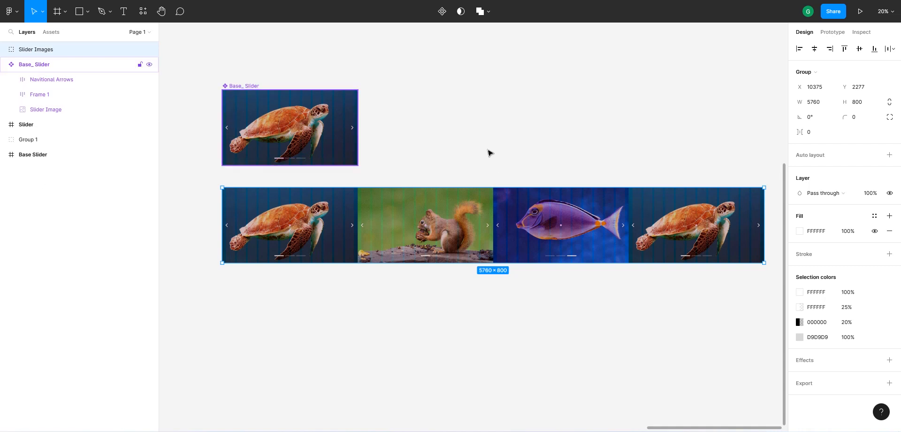
Add a 1440 × 1024 Desktop frame and set its height to 800.
click(58, 14)
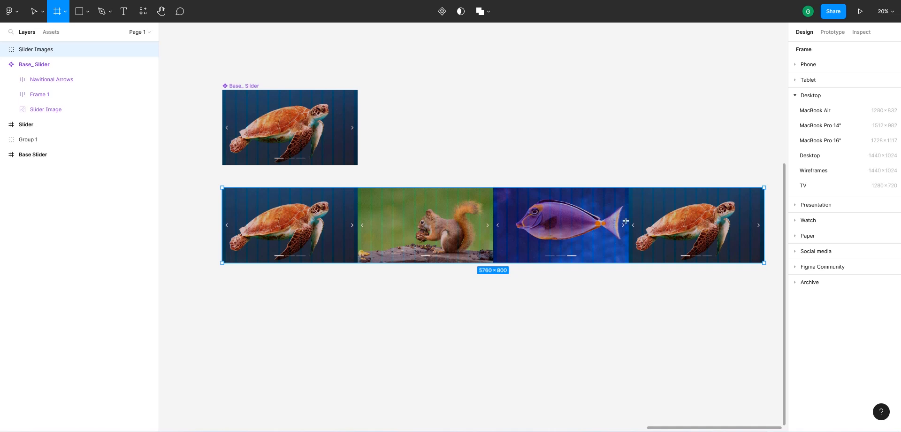
click(822, 162)
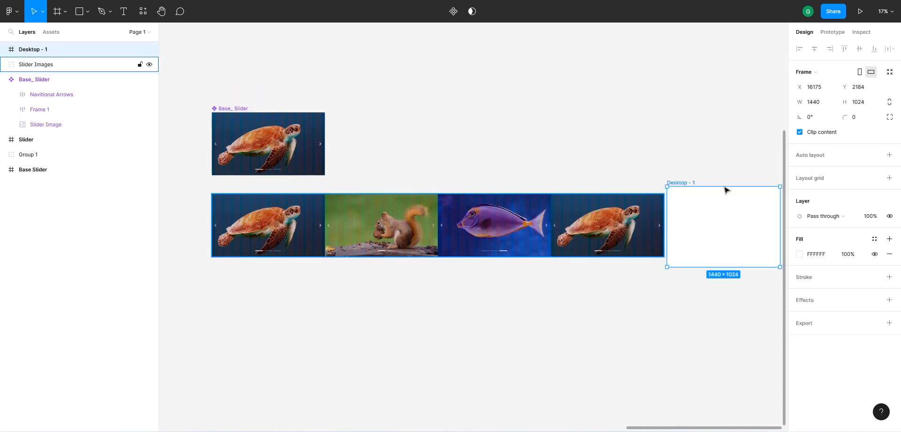
click(859, 104)
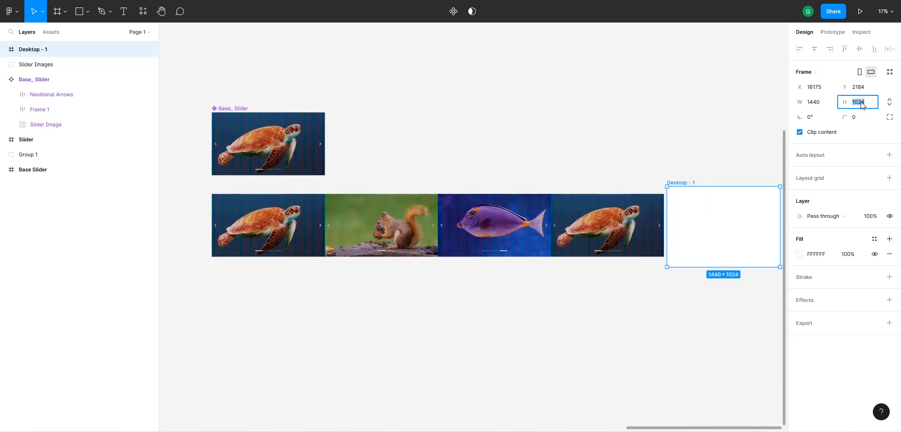
key(Return)
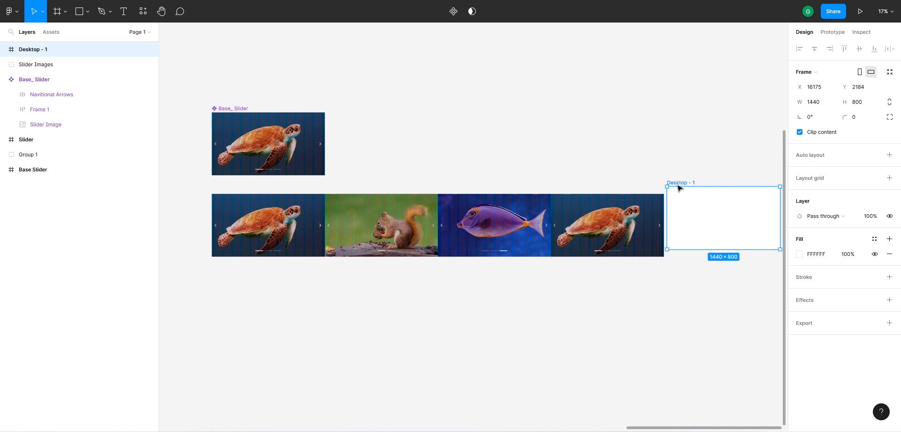
Move the new empty frame below the first slide, aligned with its left edge, and rename it Slider 1.
drag(680, 182, 229, 271)
double_click(228, 268)
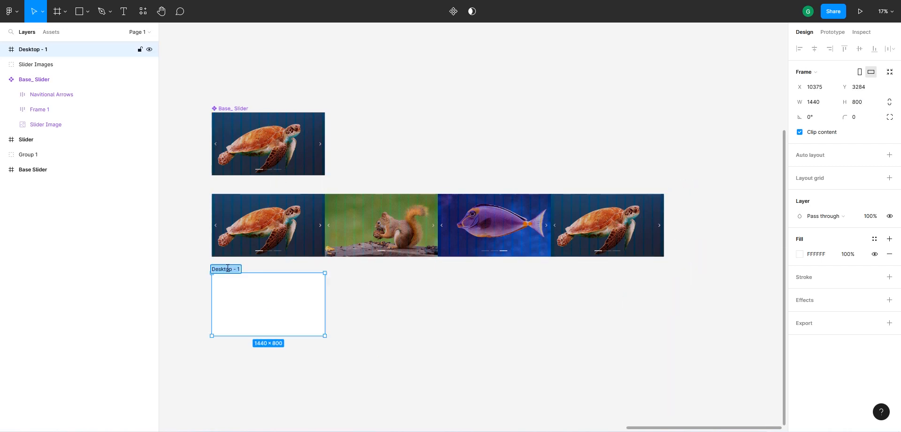
text(Slider)
key(Return)
Place the Slider Images group inside the Slider 1 frame and align it to the frame's left edge.
click(283, 228)
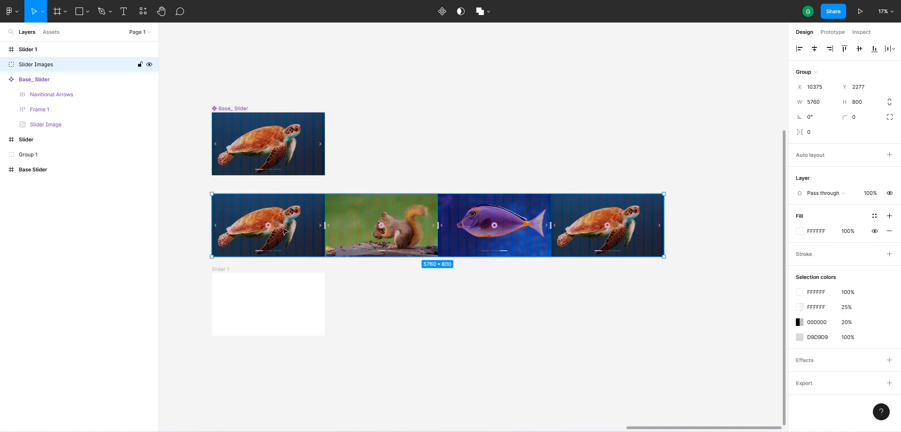
drag(237, 235, 252, 294)
scroll(189, 322, up, 5)
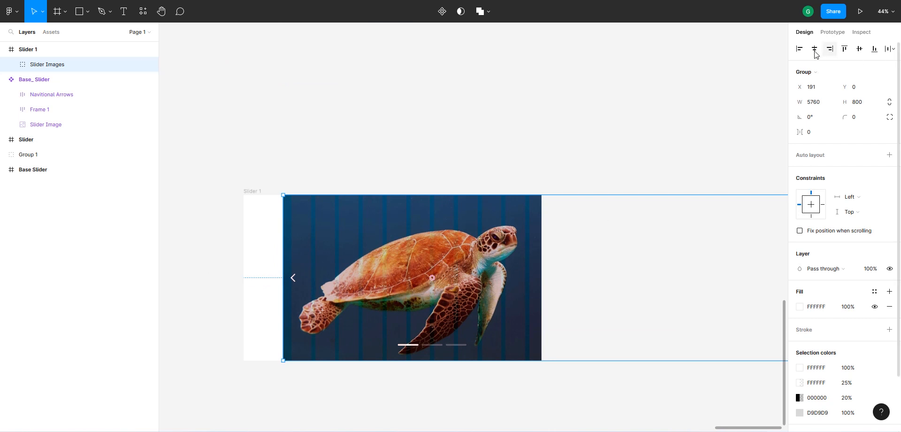
click(800, 50)
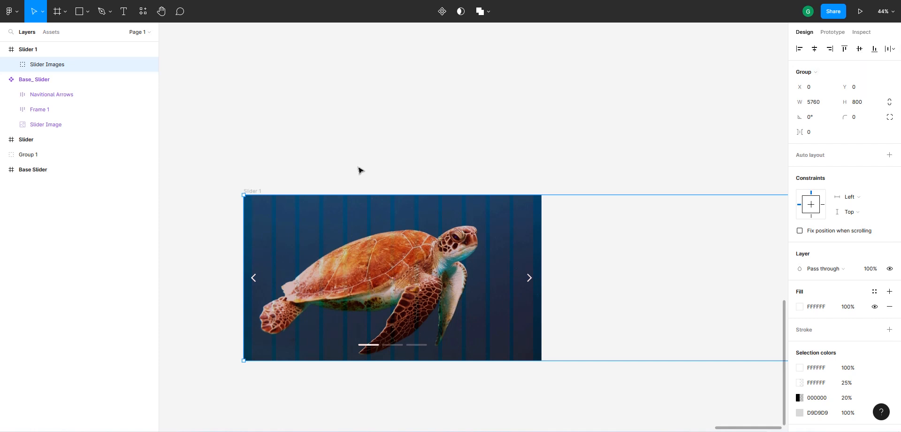
Align the Slider 1 frame beneath the Base_ Slider component and duplicate it twice in a column below.
click(261, 192)
scroll(281, 155, down, 3)
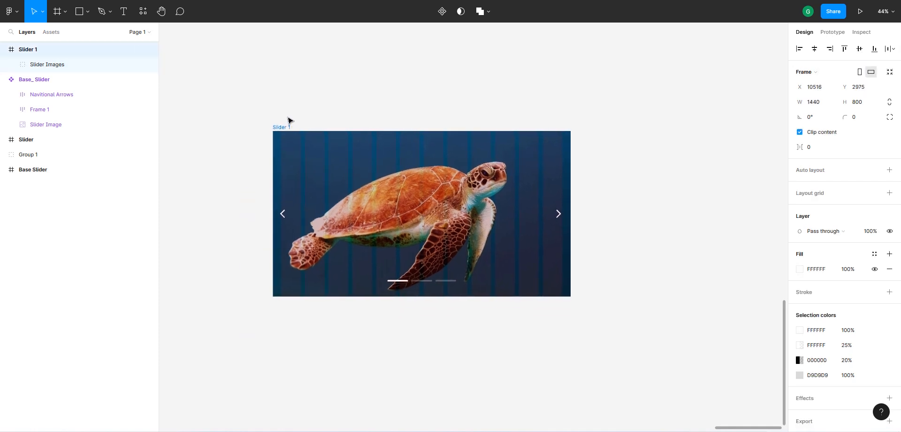
scroll(408, 237, down, 1)
scroll(407, 237, down, 3)
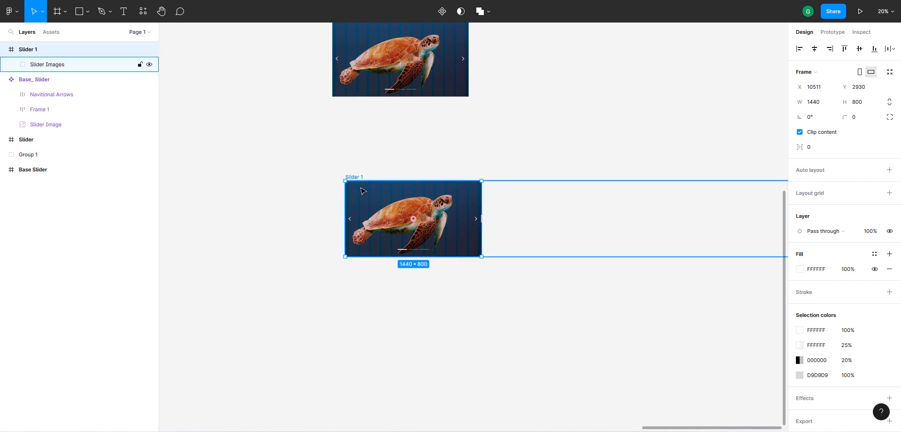
drag(359, 177, 342, 316)
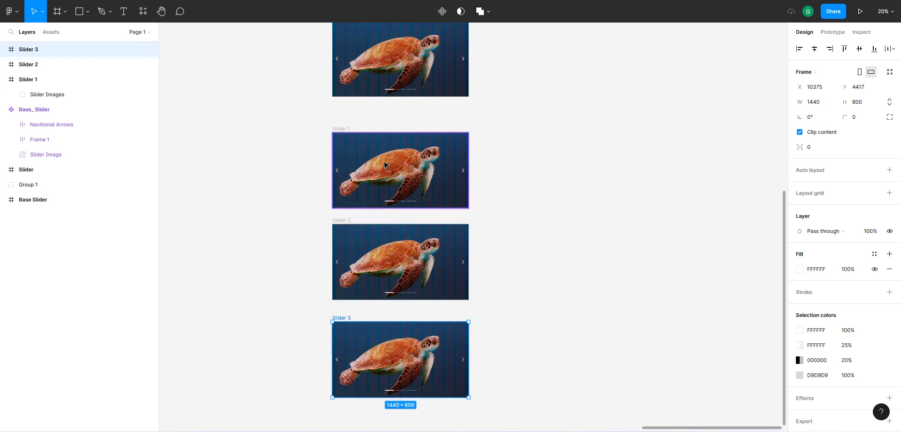
Duplicate the Slider 3 frame directly below itself and rename the copy Slider 1b.
scroll(379, 210, down, 2)
scroll(377, 211, down, 2)
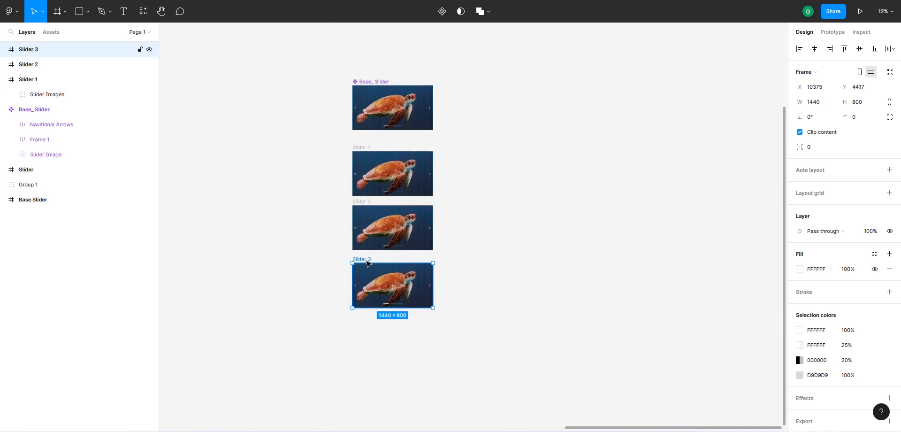
alt+drag(367, 261, 368, 315)
scroll(373, 332, up, 3)
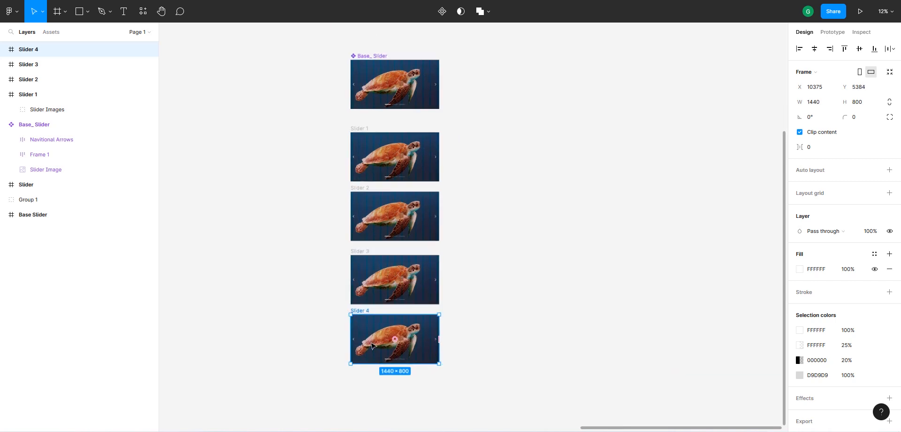
double_click(365, 305)
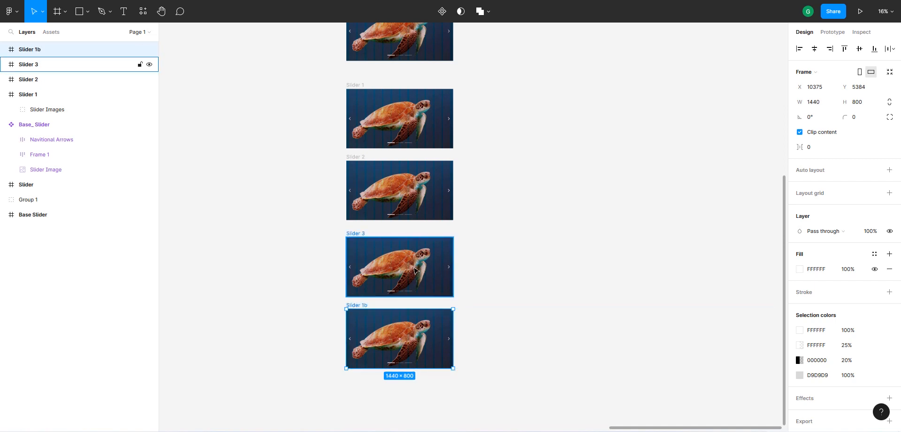
Set the X position of the Slider Images group inside the Slider 2 frame to -1440.
scroll(378, 231, up, 1)
click(403, 197)
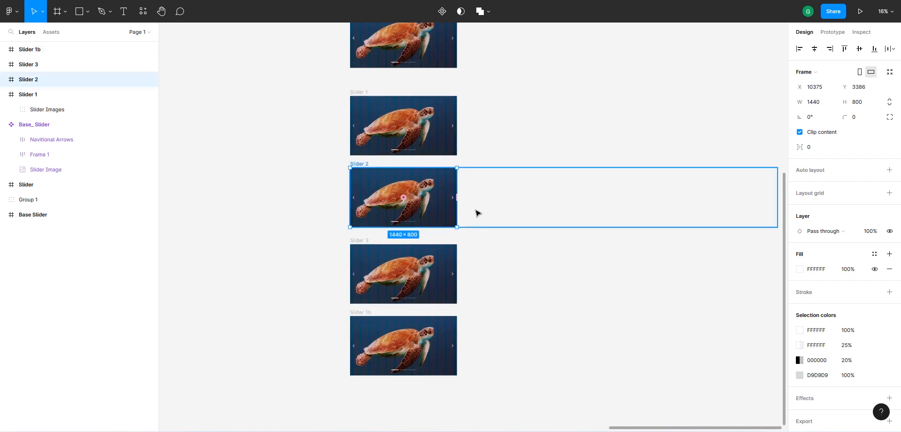
double_click(476, 210)
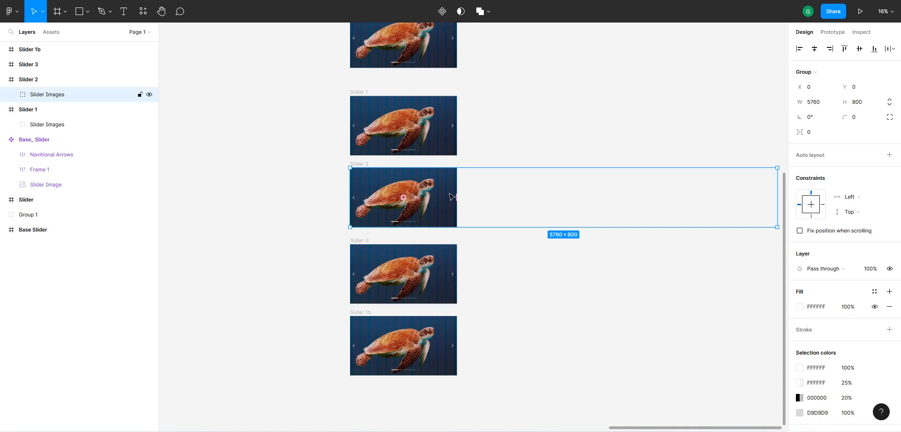
click(352, 92)
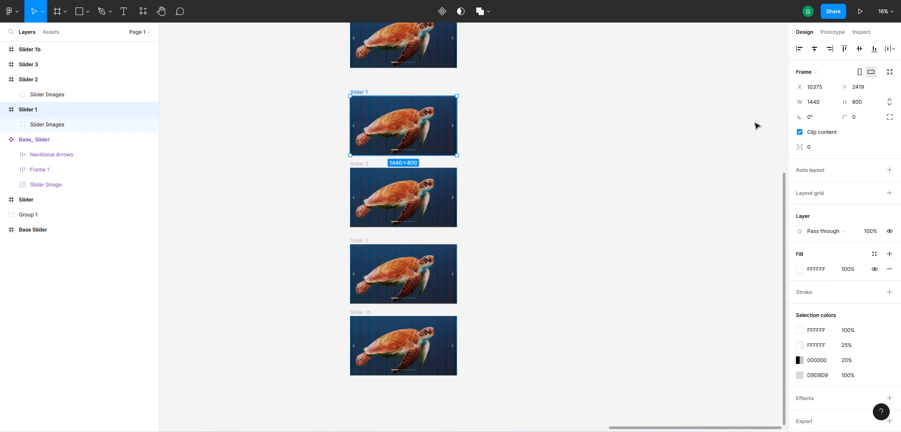
click(822, 107)
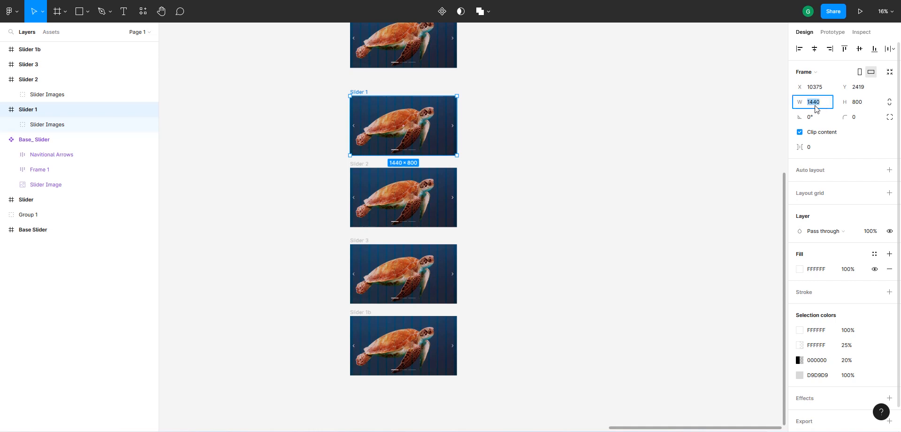
click(438, 199)
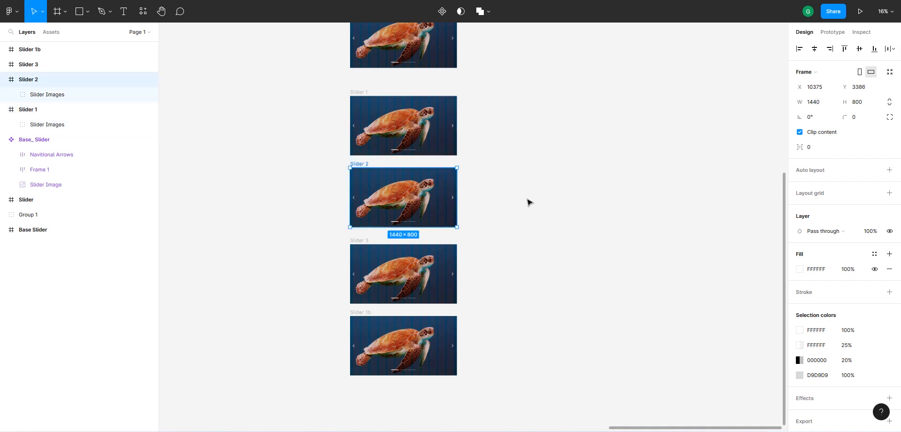
double_click(431, 212)
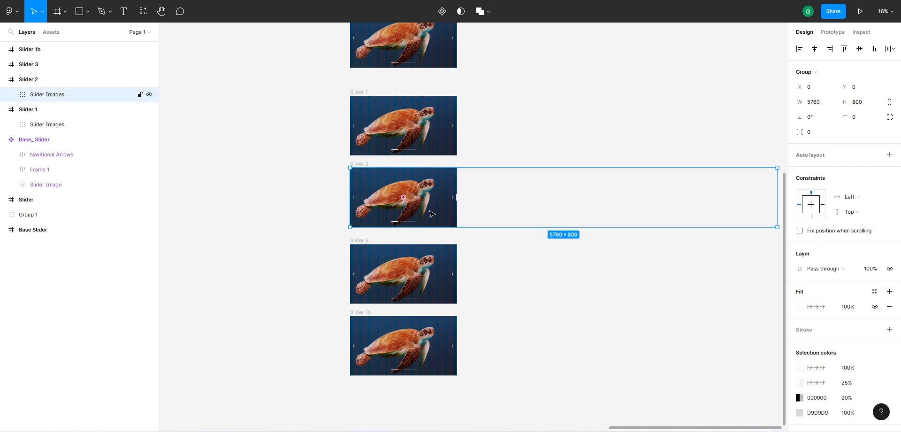
click(805, 88)
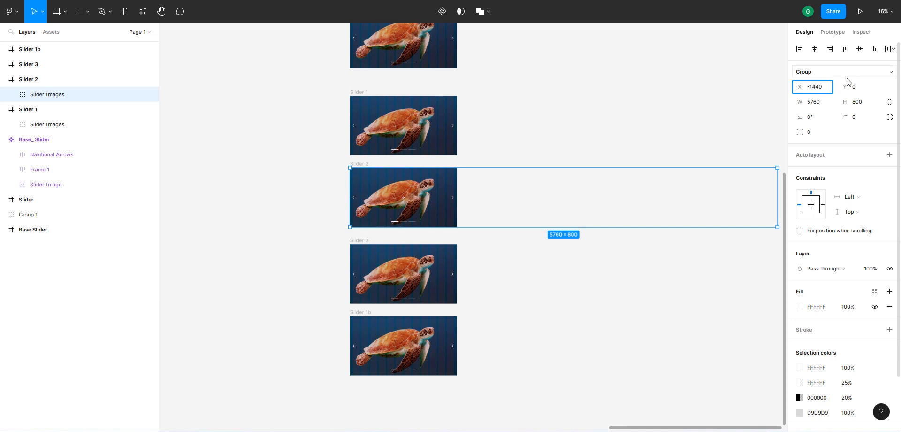
key(Return)
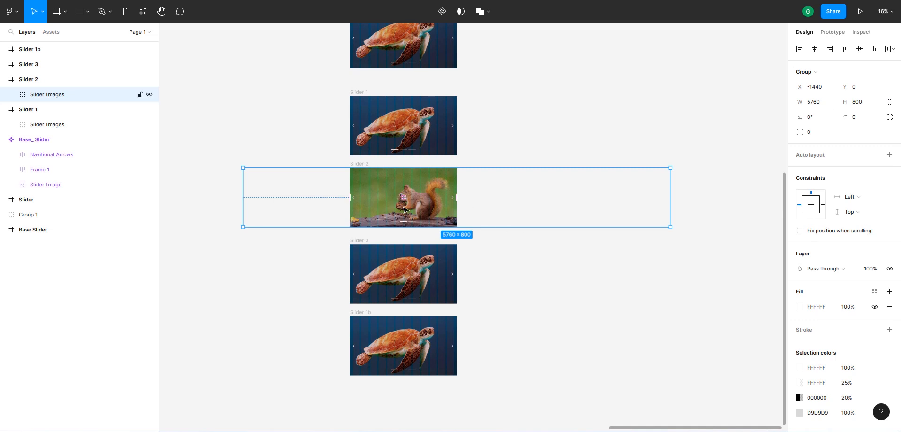
Set the X position of the Slider Images group inside the Slider 3 frame to -2880.
click(825, 92)
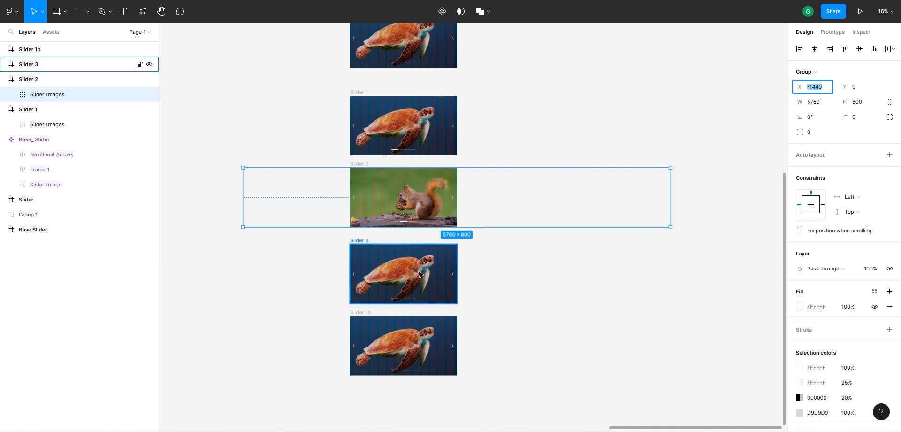
click(441, 279)
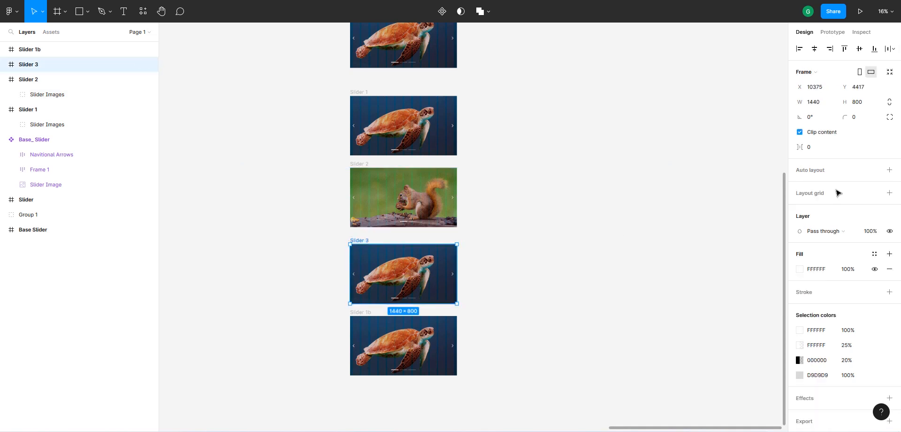
click(432, 286)
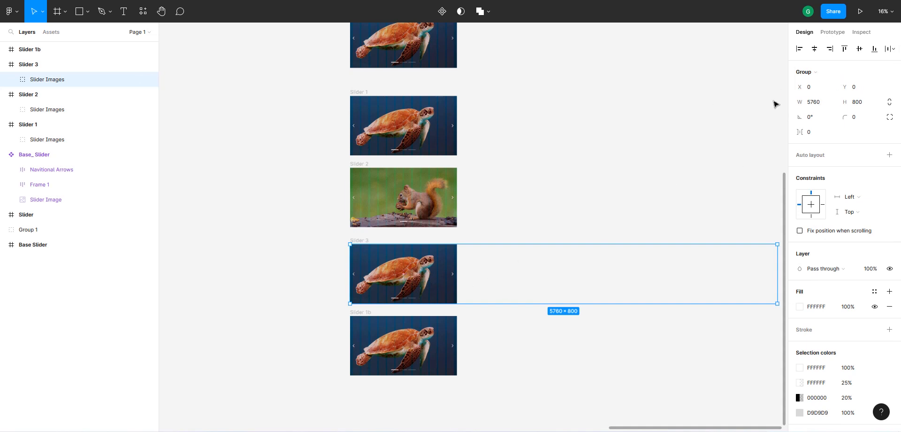
click(809, 88)
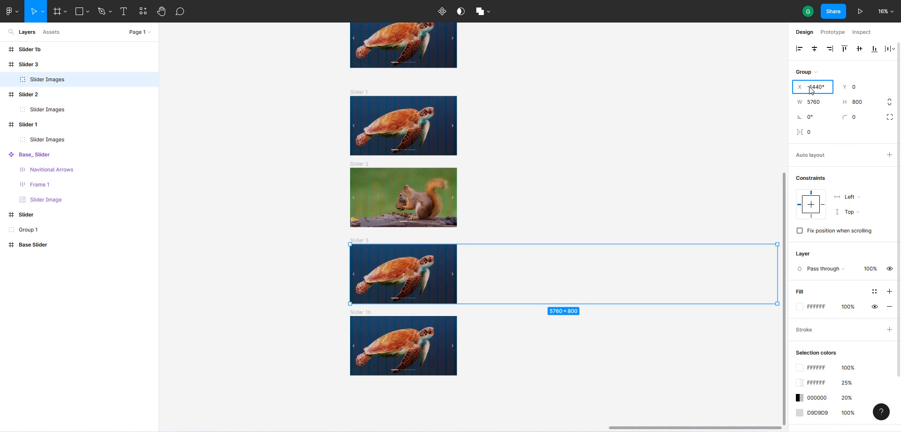
key(Return)
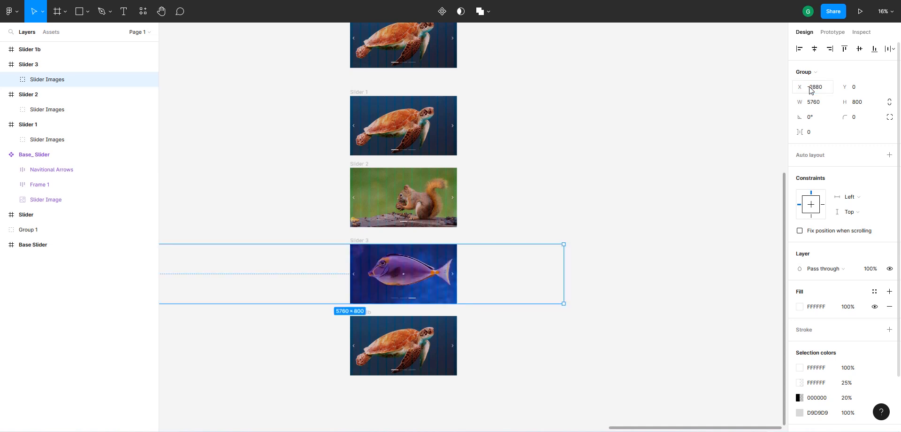
Offset the Slider Images group inside Slider 1b by three slide widths, setting its X position to -1440*3.
click(407, 347)
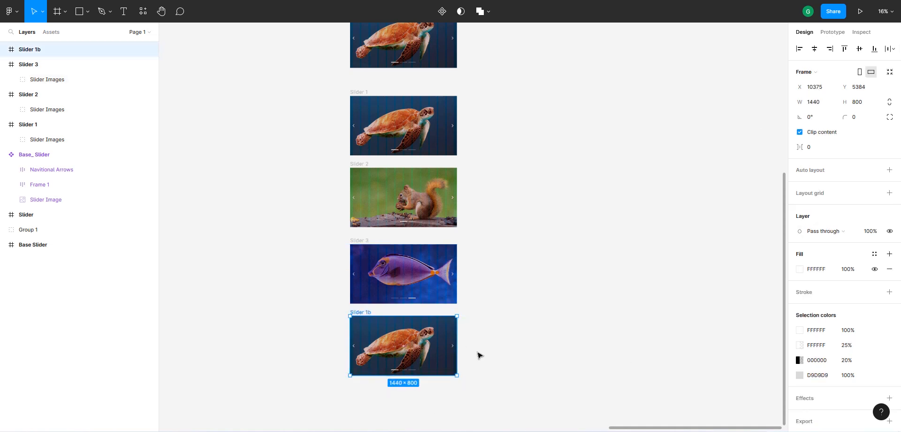
click(459, 358)
click(458, 360)
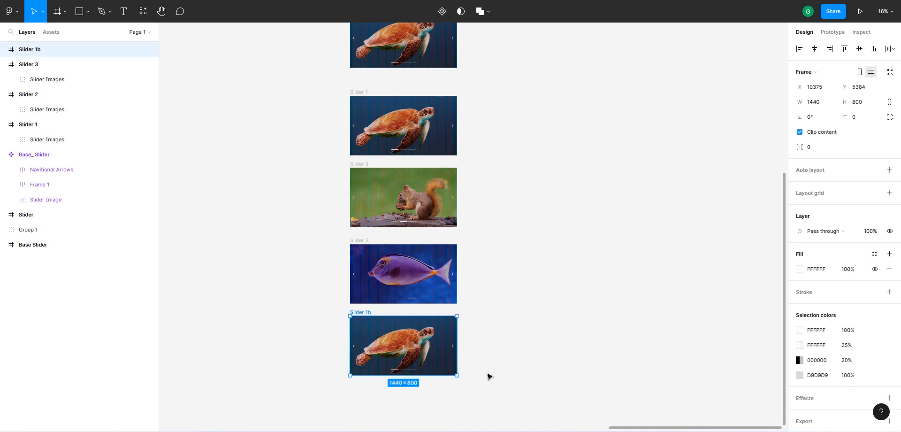
double_click(393, 327)
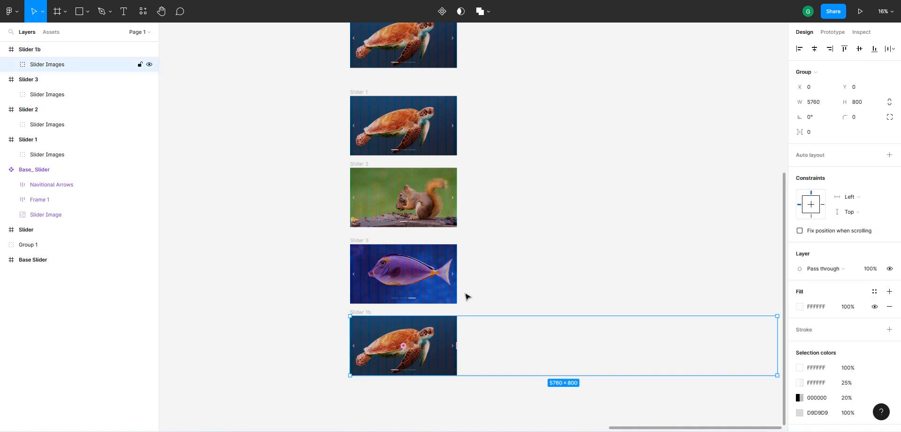
click(813, 90)
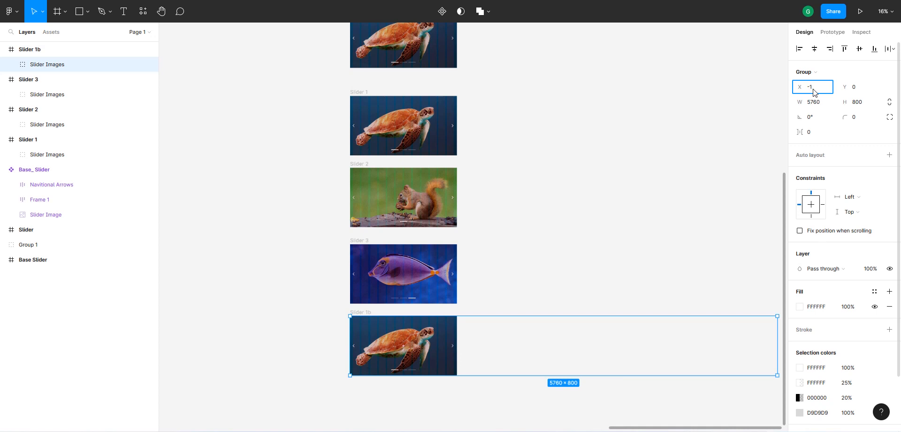
text(-1440*3)
key(Return)
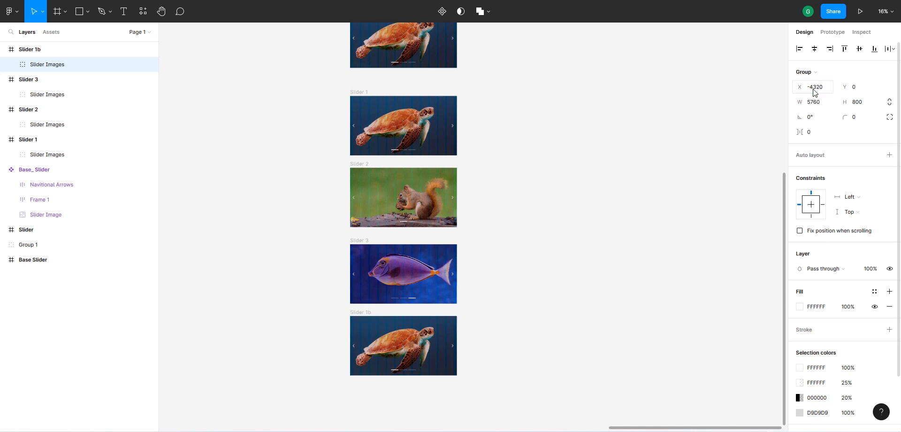
click(526, 287)
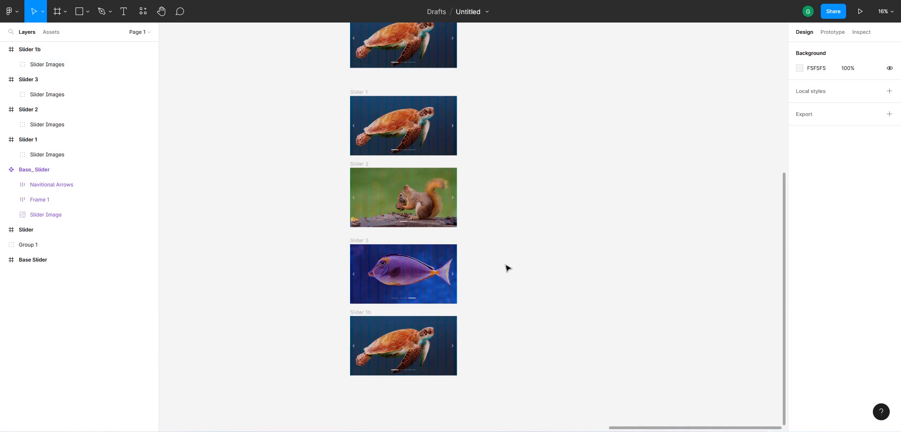
Combine the Slider 1, Slider 2, Slider 3 and Slider 1b frames into one component set.
scroll(496, 272, down, 3)
scroll(497, 293, up, 3)
scroll(424, 313, down, 1)
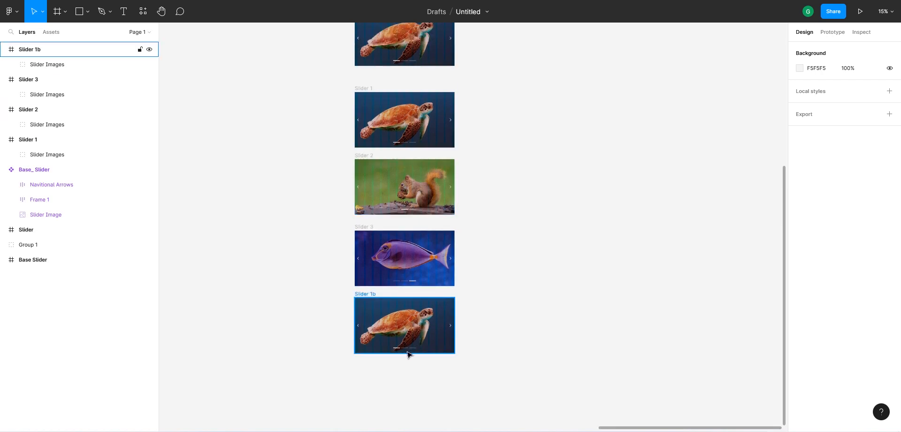
click(361, 89)
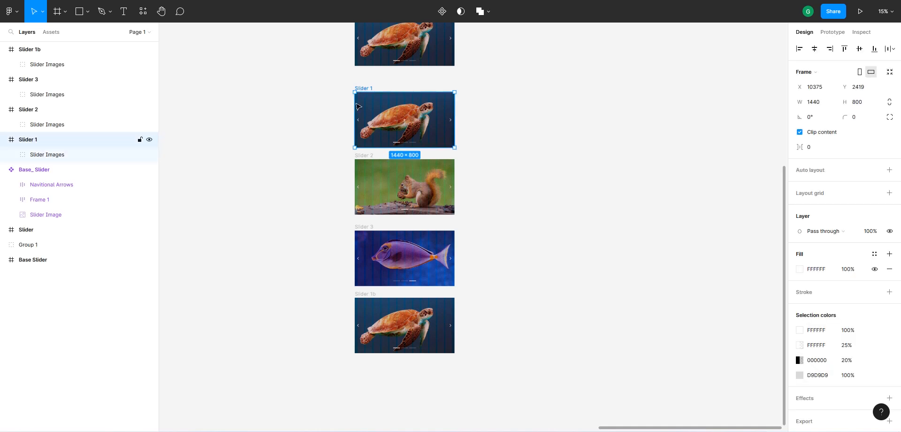
shift+click(364, 159)
shift+click(369, 228)
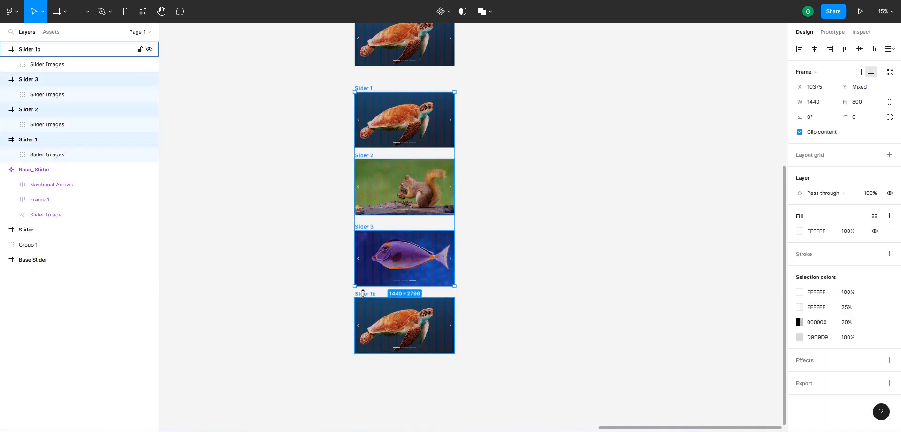
shift+click(362, 293)
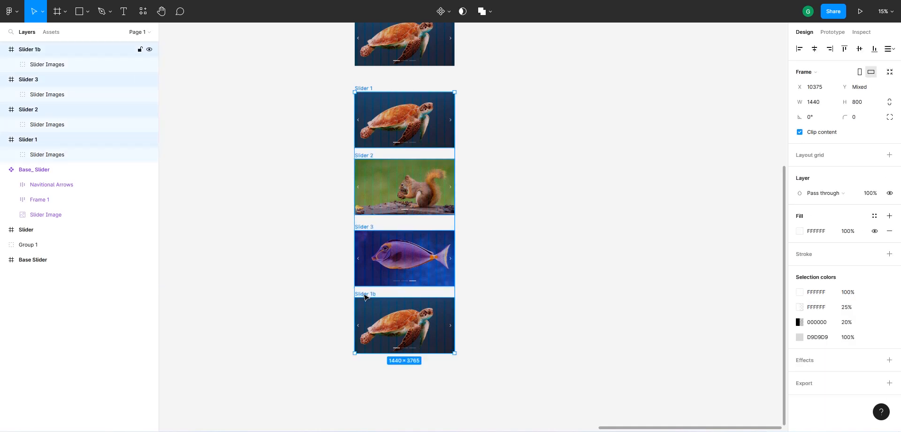
click(448, 13)
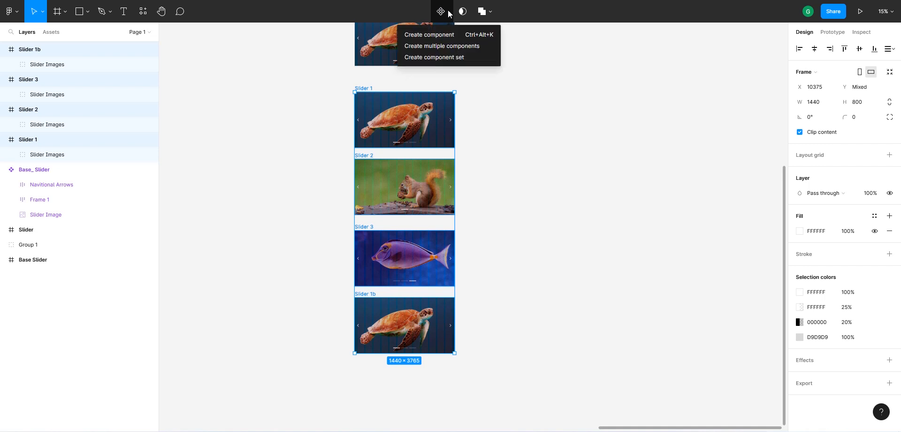
click(438, 57)
scroll(423, 142, up, 2)
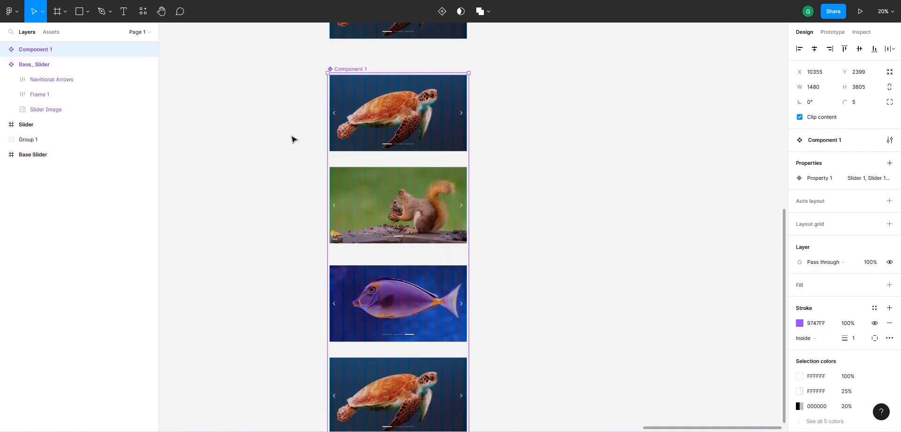
Connect the Slider 1 variant to the Slider 2 variant with a prototype interaction.
click(836, 33)
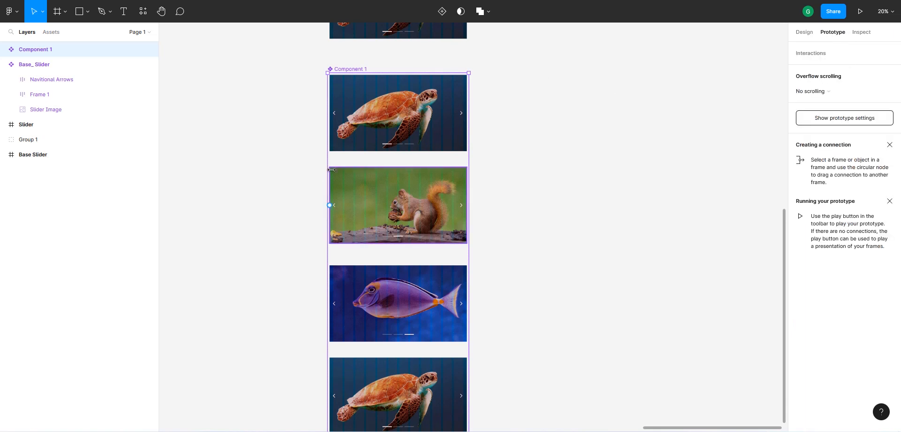
scroll(354, 176, up, 2)
click(430, 101)
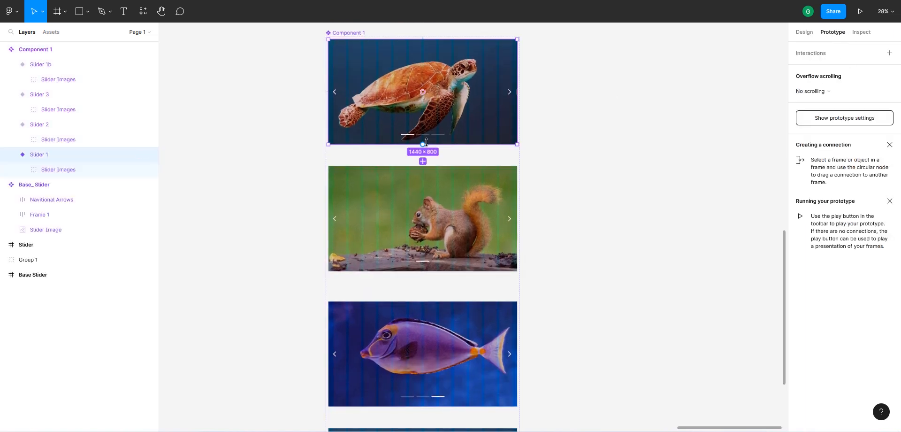
drag(424, 144, 428, 184)
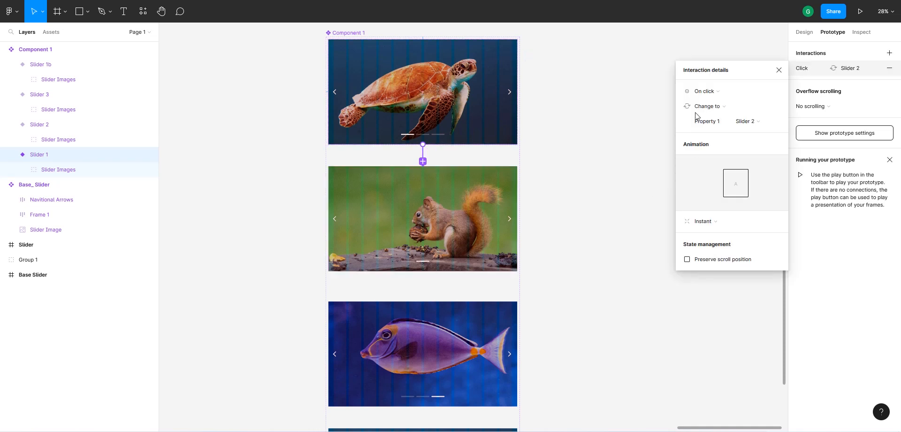
Make the Slider 1 interaction trigger after a 2500 ms delay, using Smart animate with Ease in and out easing.
click(710, 91)
click(700, 208)
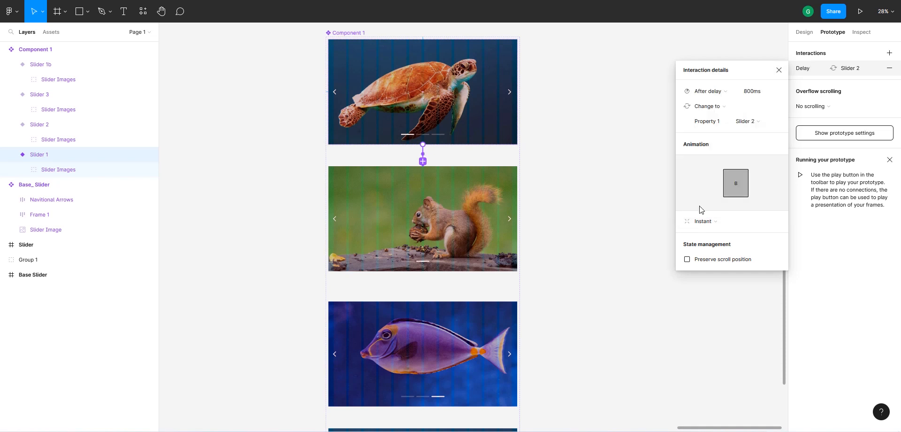
click(761, 95)
text(25)
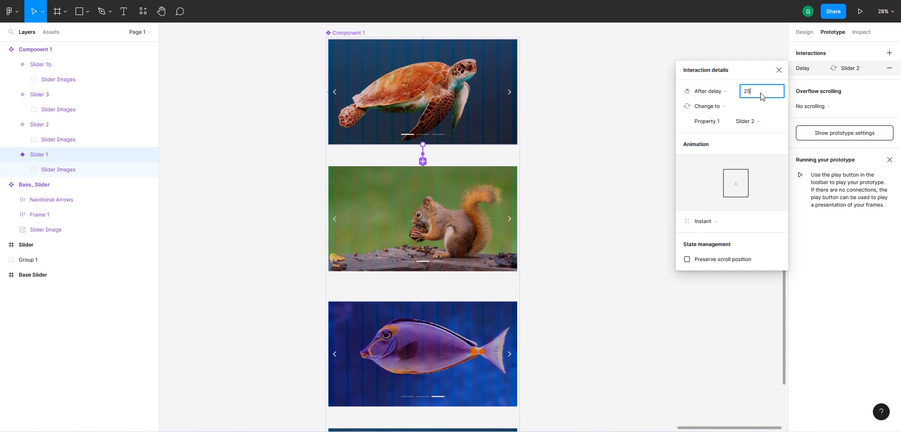
text(00)
click(728, 225)
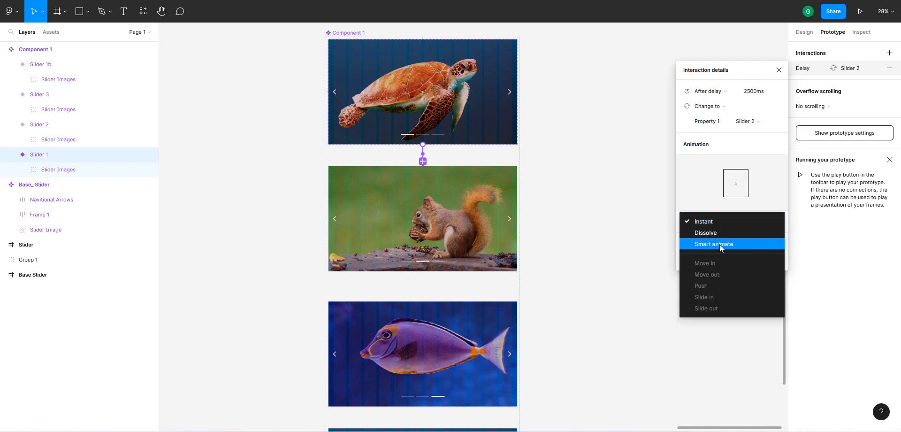
click(719, 244)
click(716, 236)
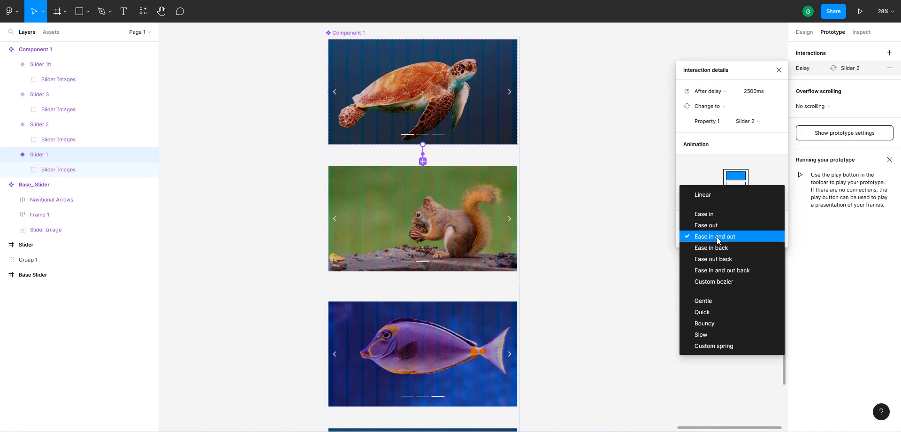
click(716, 237)
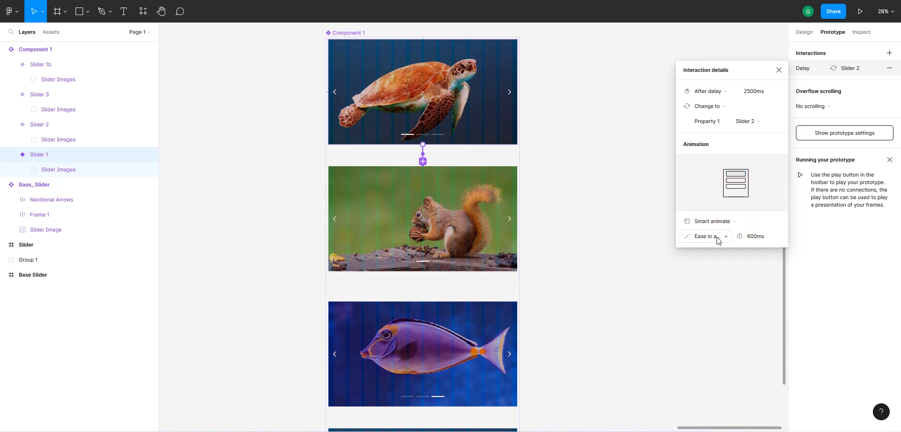
Connect the Slider 2 variant to the Slider 3 variant with a prototype interaction.
click(415, 250)
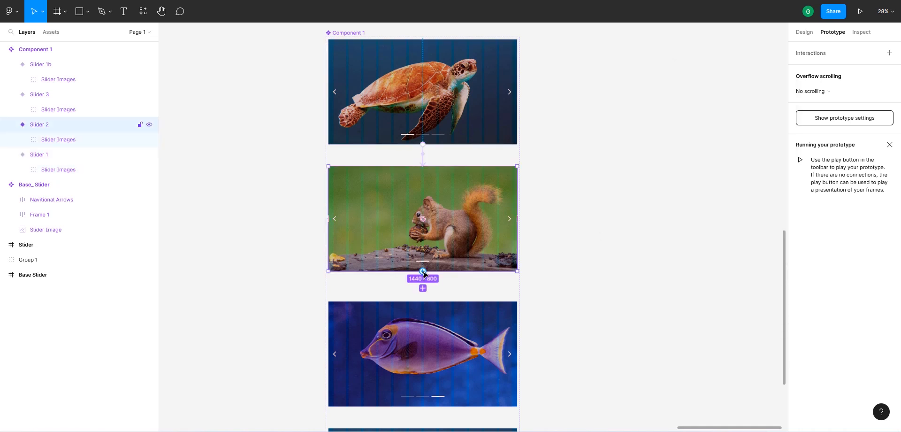
drag(422, 270, 462, 306)
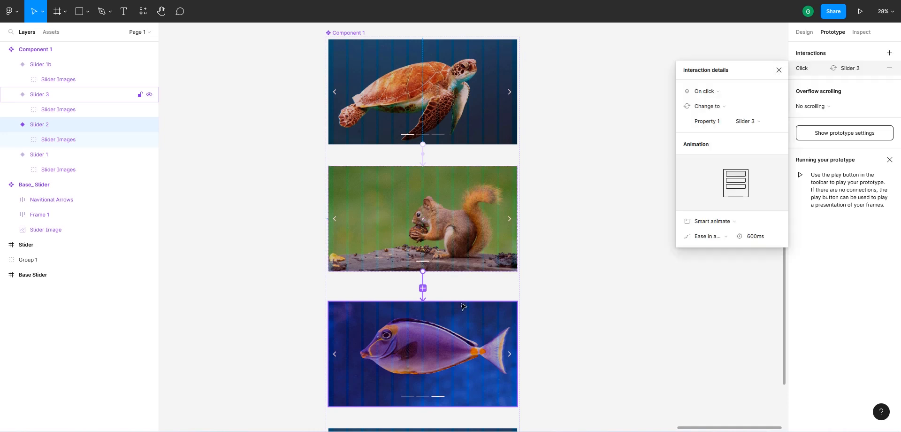
Make the Slider 2 interaction trigger after a 2500 ms delay, keeping Smart animate as its animation.
click(717, 92)
click(710, 210)
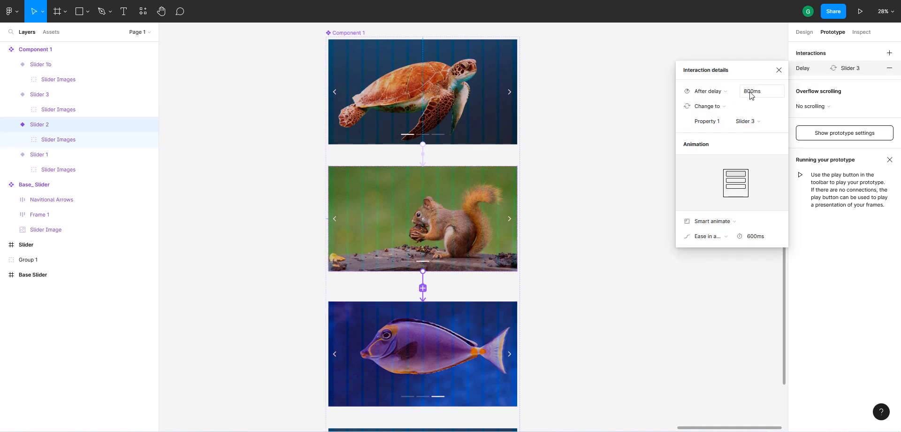
click(750, 92)
text(2500)
click(764, 216)
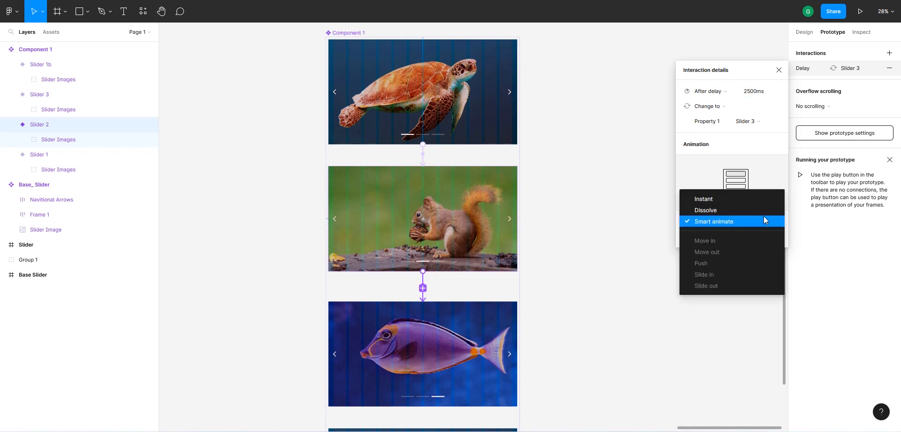
click(763, 220)
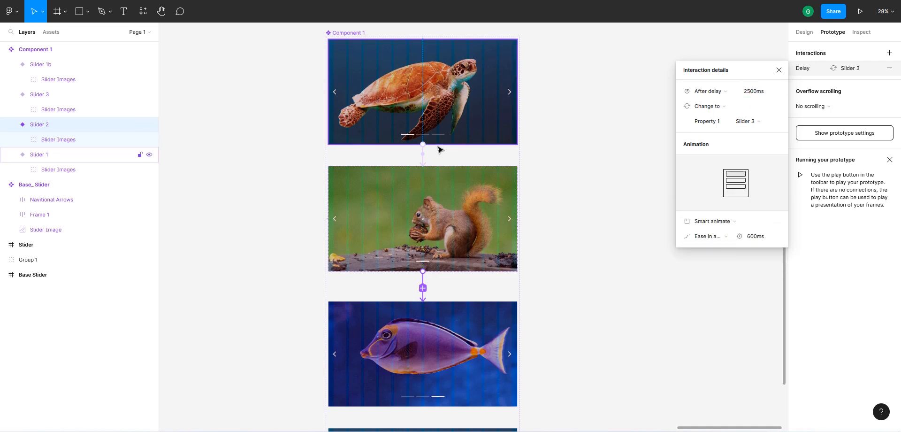
Connect the Slider 3 variant to the Slider 1b variant with a prototype interaction.
scroll(438, 149, down, 3)
click(422, 288)
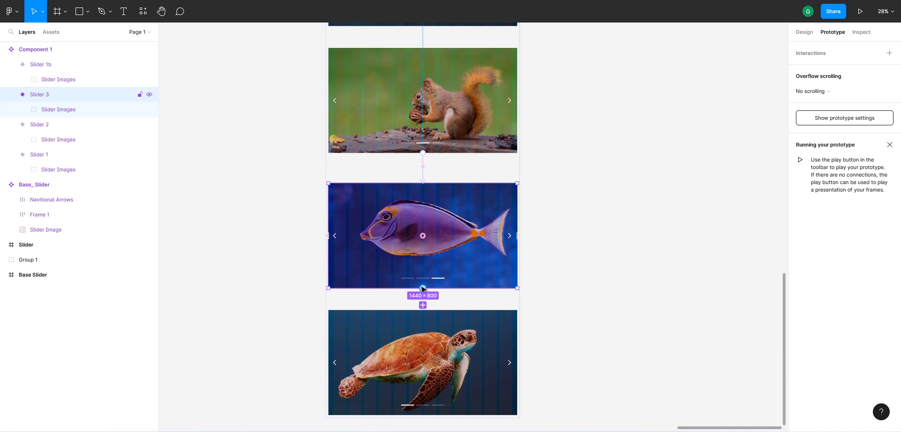
drag(422, 288, 423, 328)
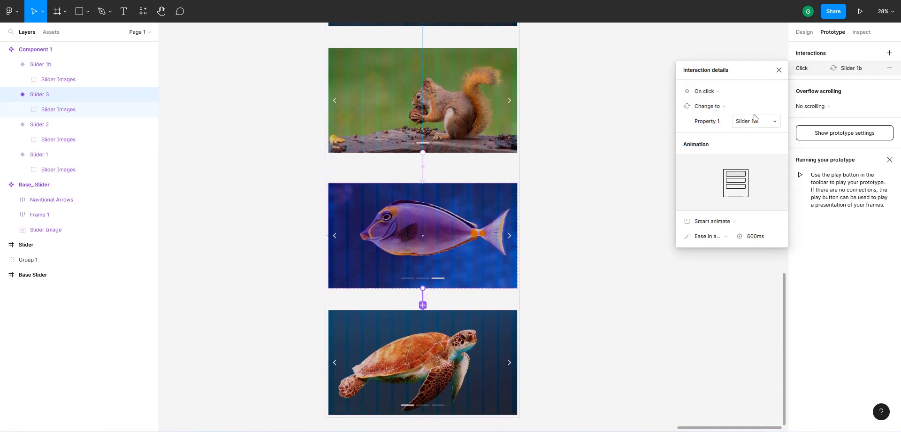
Make the Slider 3 interaction trigger after a 2500 ms delay.
click(704, 91)
click(705, 210)
click(754, 92)
text(2500)
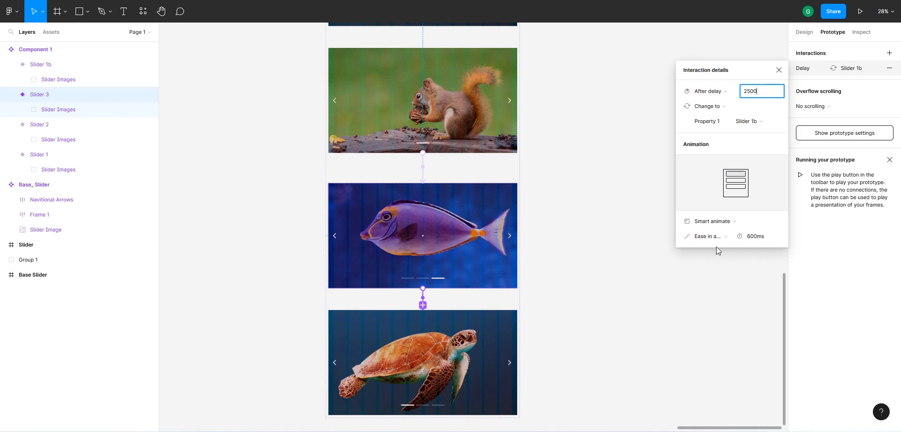
key(Return)
Connect the Slider 1b variant back to the Slider 1 variant with a prototype interaction.
scroll(327, 228, down, 3)
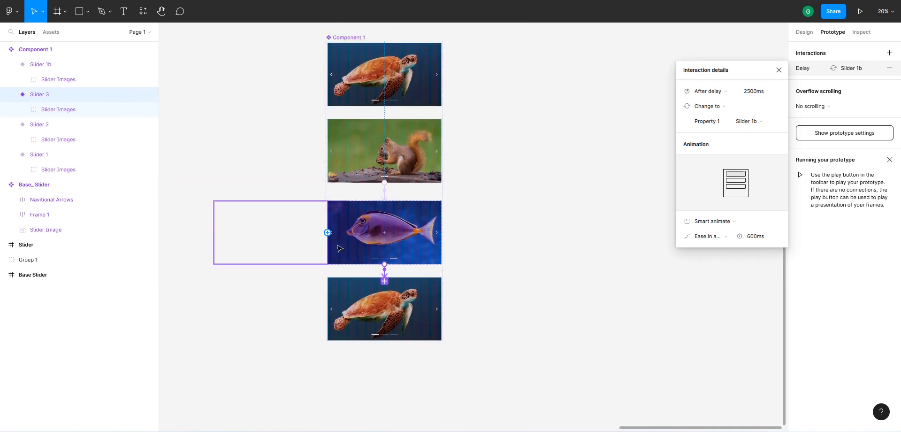
click(388, 301)
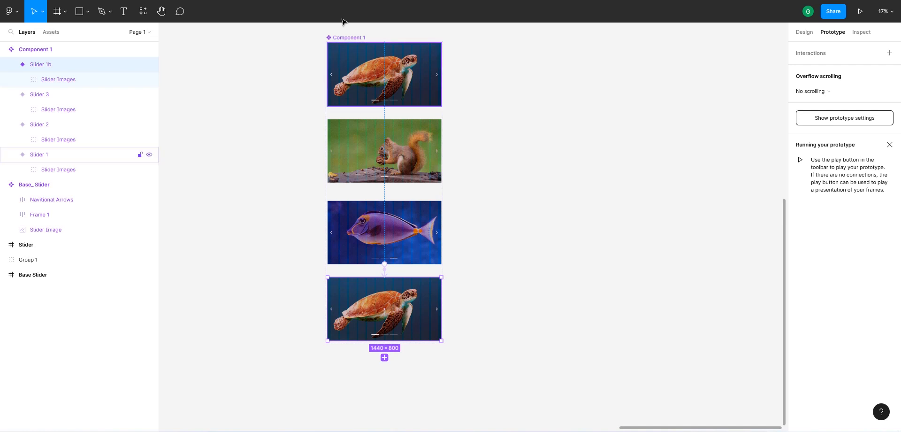
drag(441, 309, 415, 93)
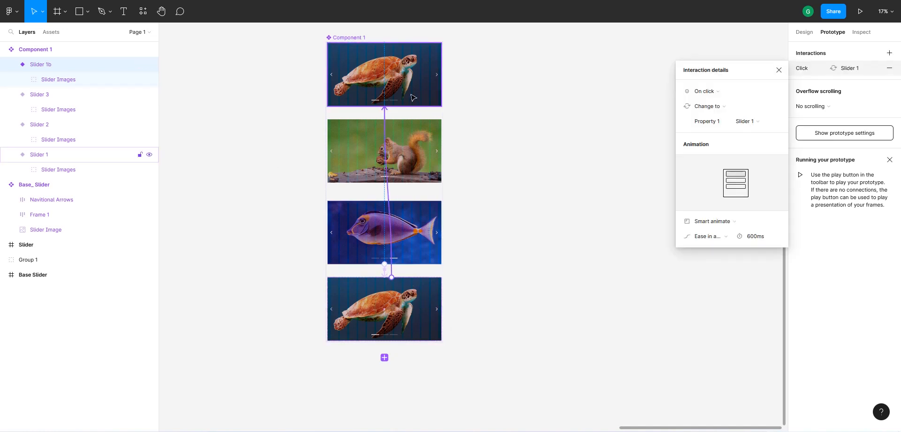
Make the Slider 1b interaction trigger after a 1 ms delay and set its animation duration to 300 ms.
click(725, 93)
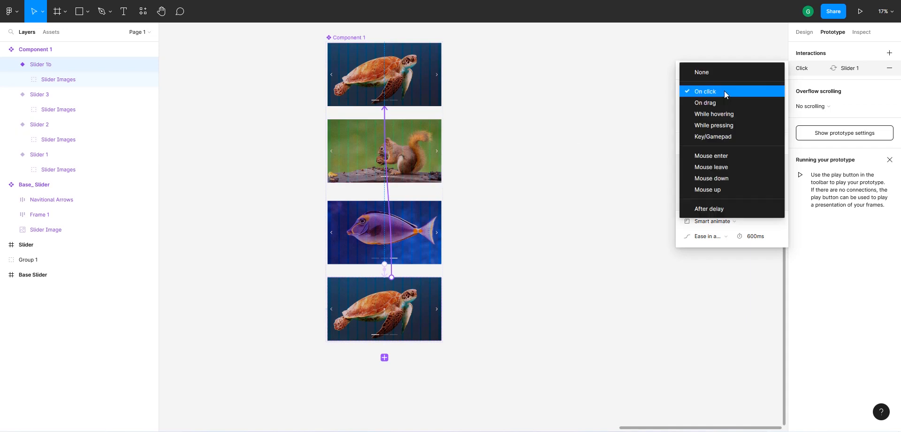
click(709, 208)
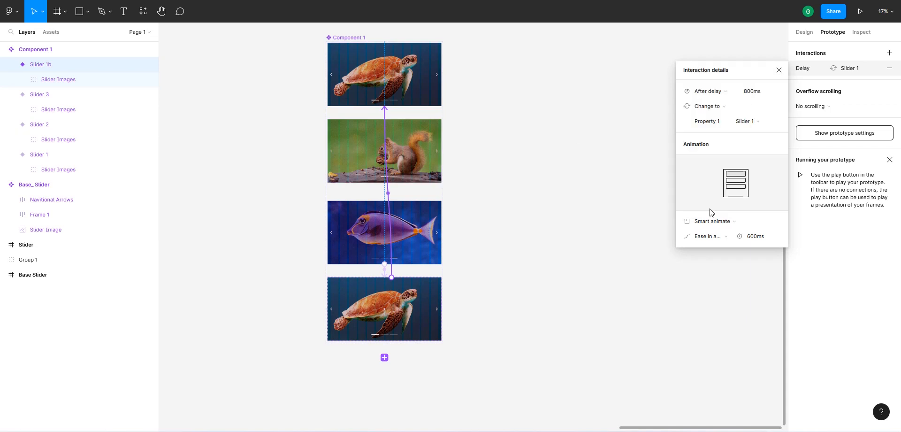
click(754, 93)
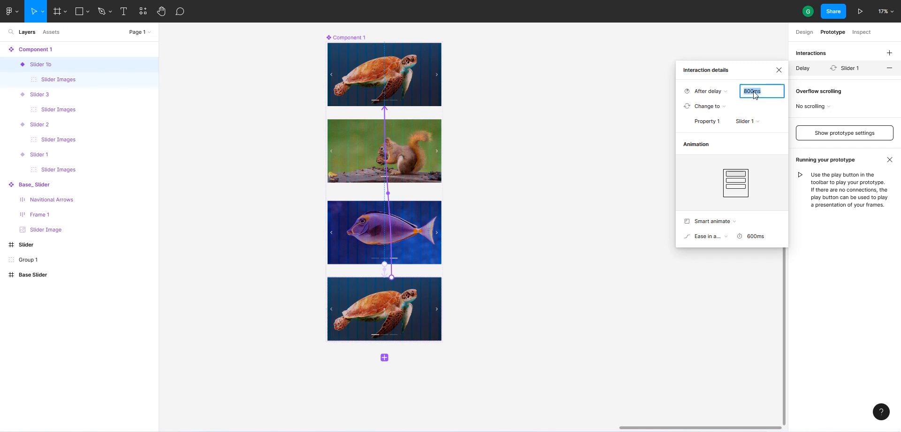
text(1)
click(760, 237)
text(300)
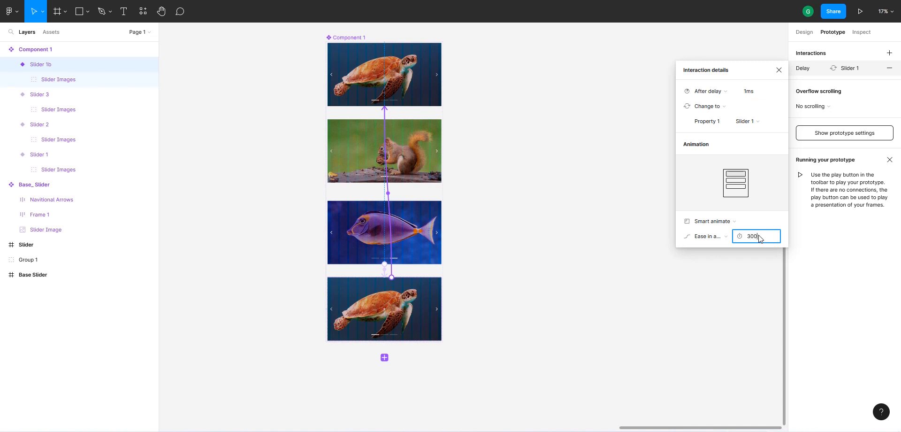
key(Return)
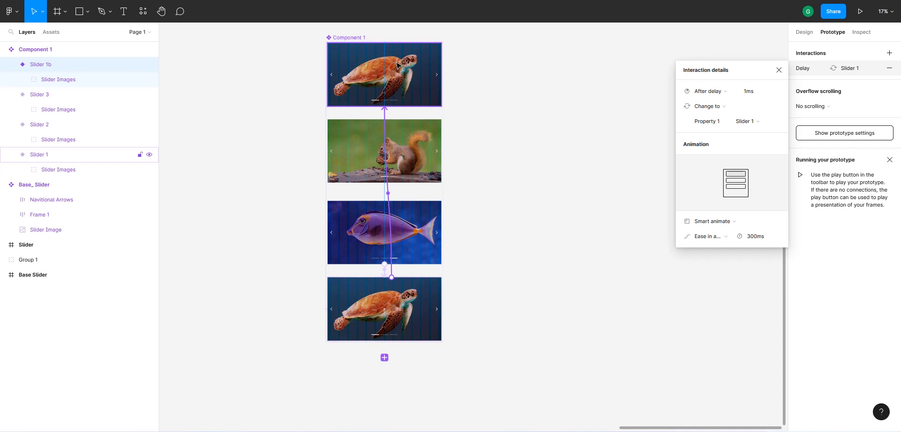
Rename the Component 1 component set as Slider.
scroll(364, 240, down, 3)
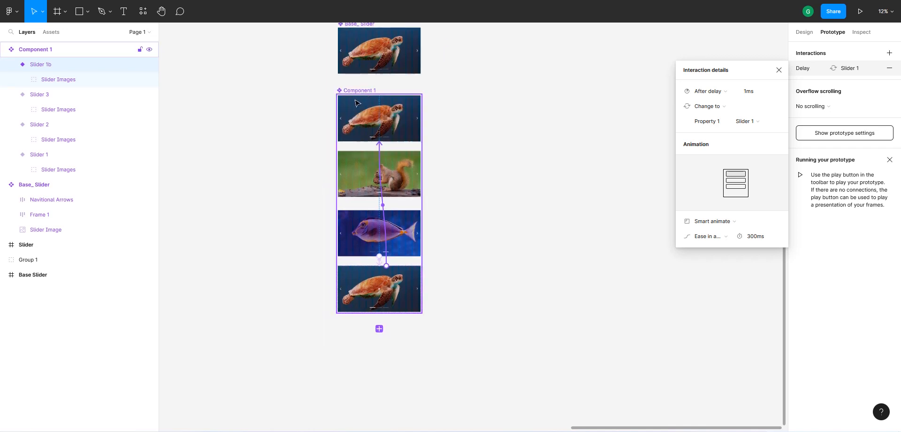
double_click(356, 91)
text(Slider)
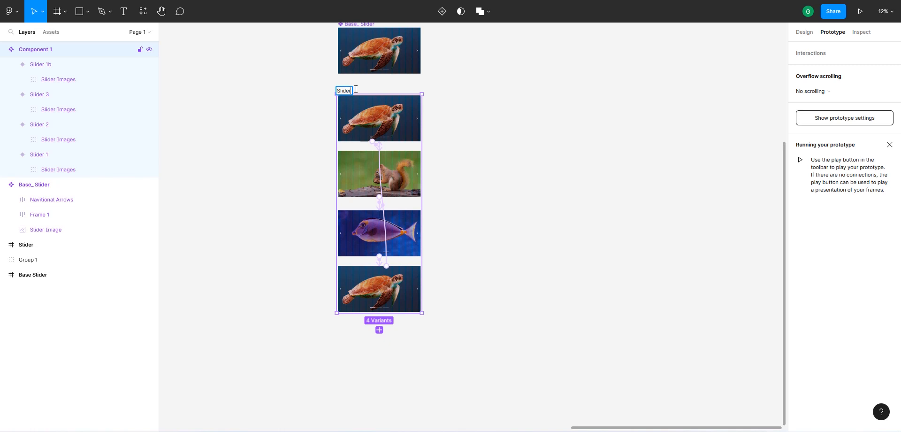
key(Return)
Add a frame from the 1440 × 1024 Desktop preset beside the Slider component set.
scroll(247, 187, down, 2)
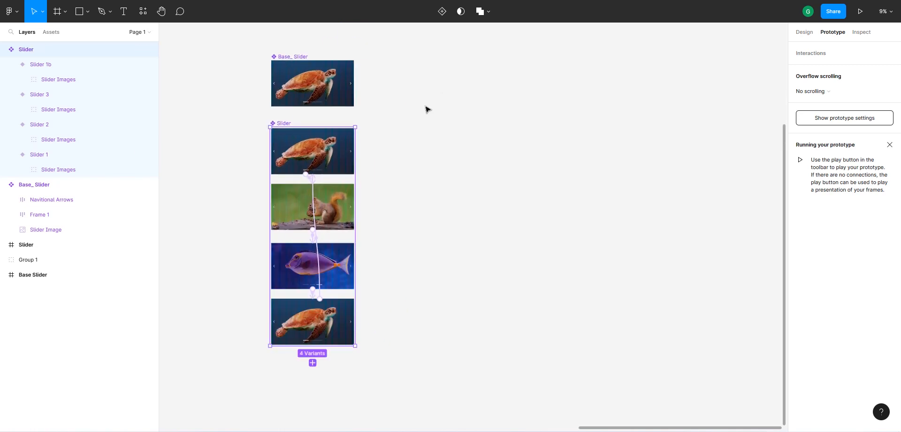
scroll(370, 128, up, 2)
click(433, 213)
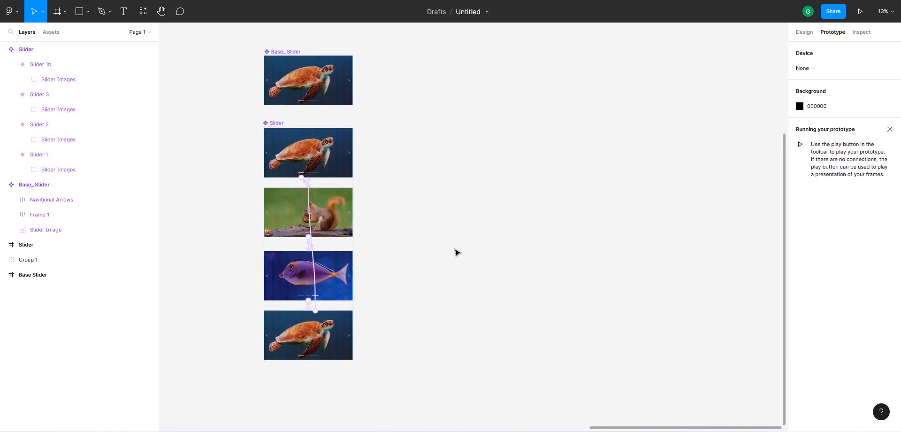
scroll(354, 82, up, 1)
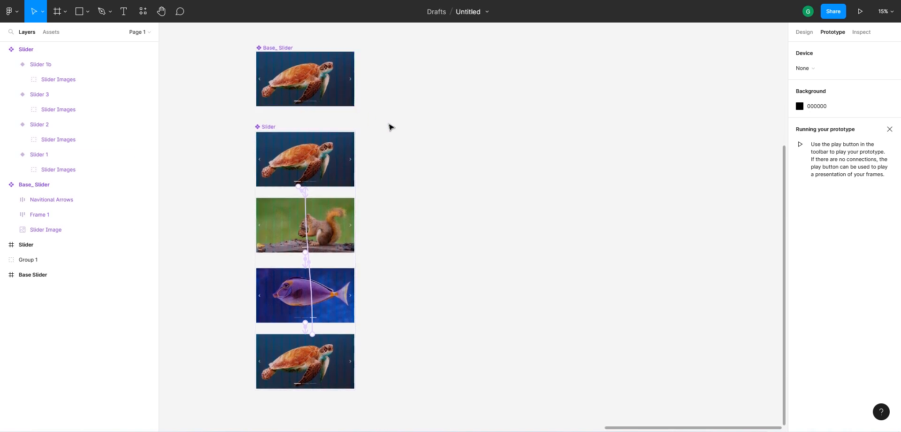
click(56, 13)
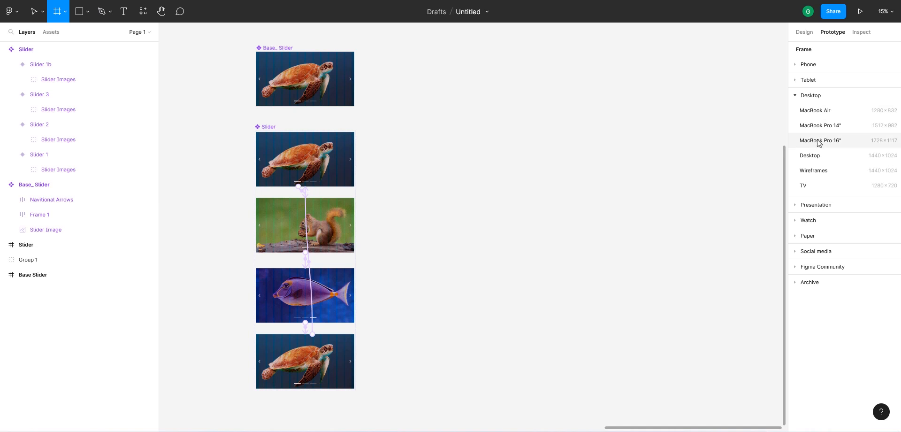
click(812, 156)
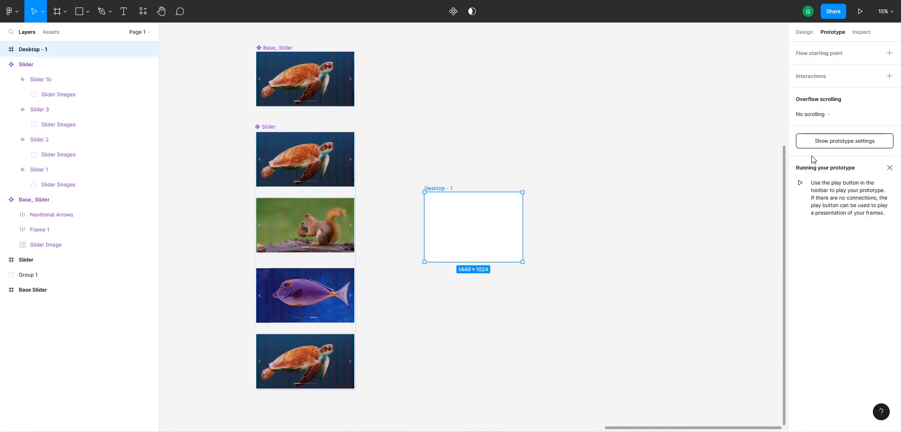
Set the height of the new Desktop - 1 frame to 800.
click(804, 32)
click(859, 102)
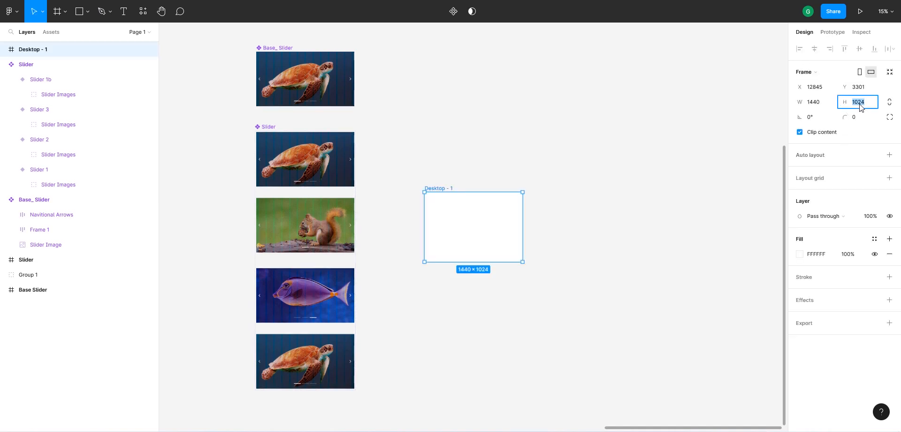
text(800)
key(Return)
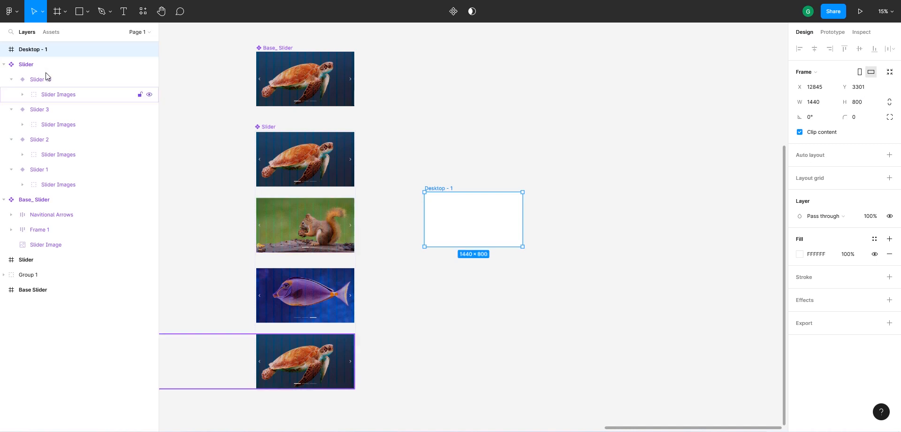
Place an instance of the Slider component in the Desktop - 1 frame and center it horizontally and vertically.
click(51, 32)
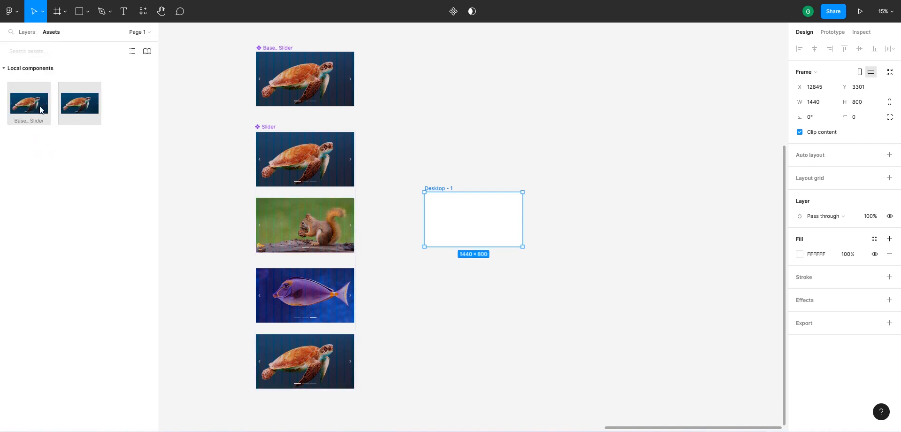
drag(409, 205, 462, 210)
scroll(492, 234, up, 5)
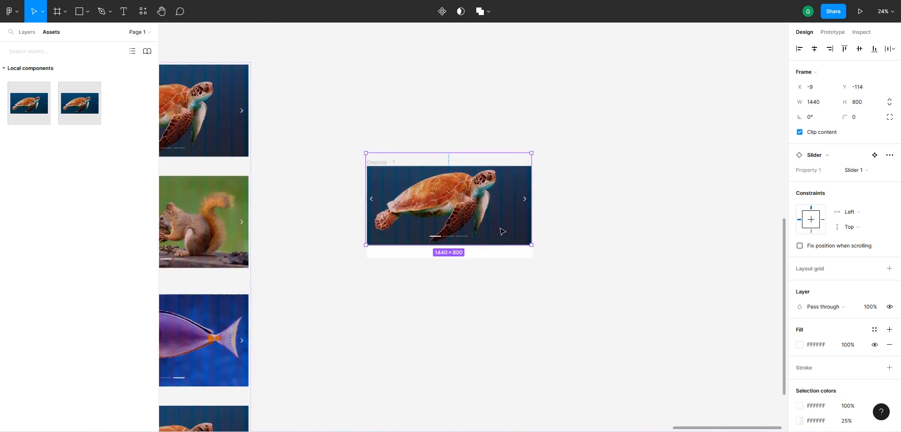
click(815, 50)
click(858, 49)
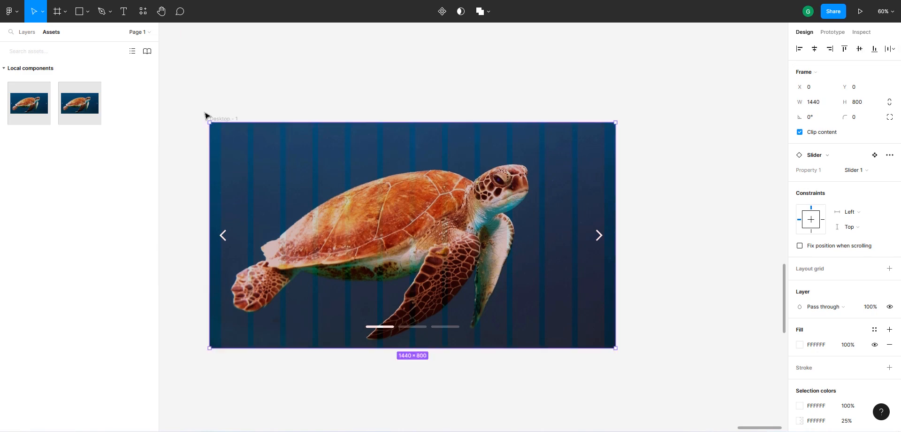
Preview the Desktop - 1 frame as a prototype to check the slider playback, and return to the design.
click(222, 120)
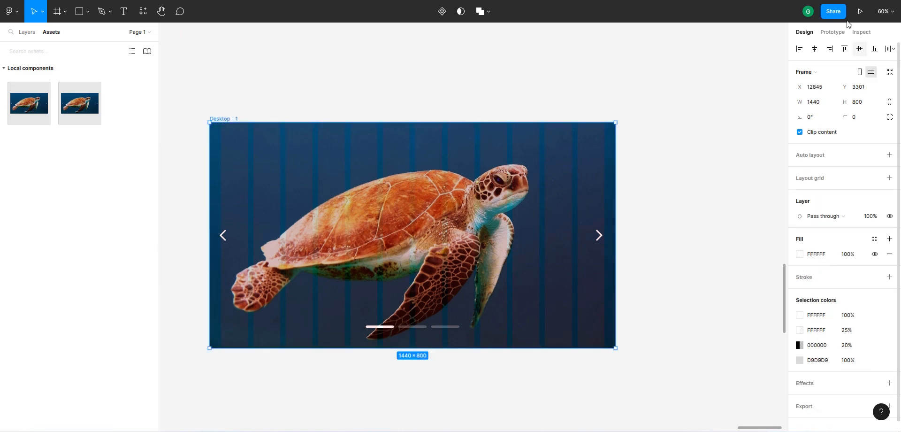
click(859, 12)
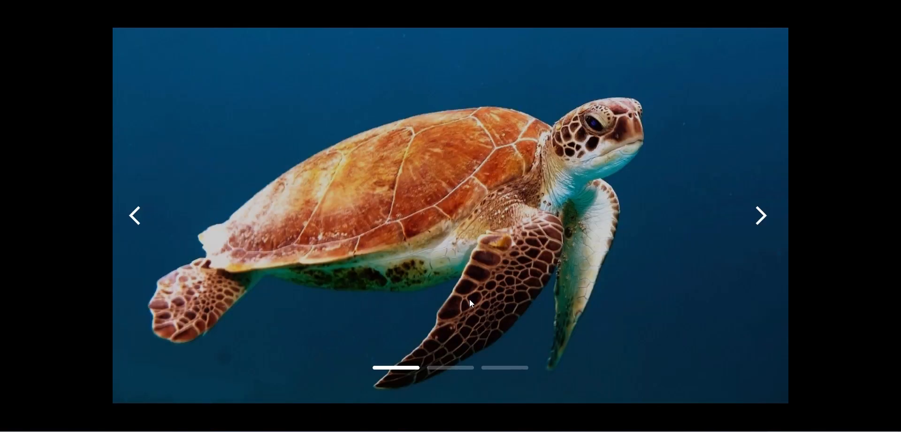
key(Escape)
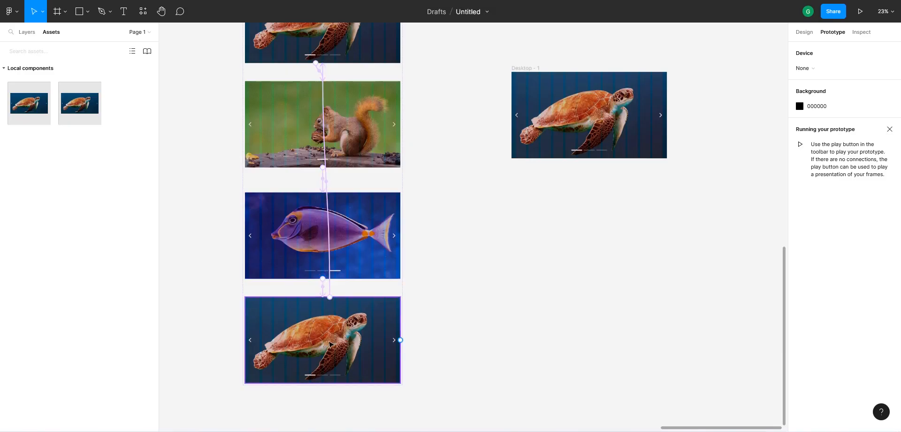
Change the animation of the interaction from Slider 1b to Slider 1 to Instant.
scroll(324, 278, up, 3)
click(323, 218)
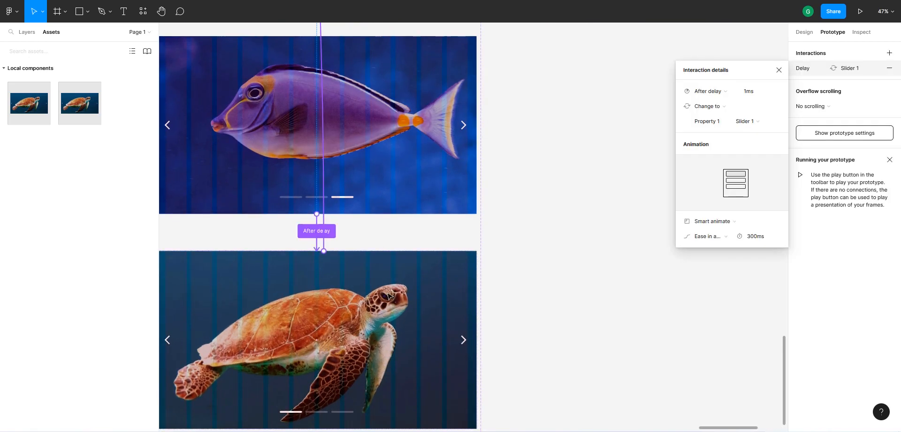
click(725, 225)
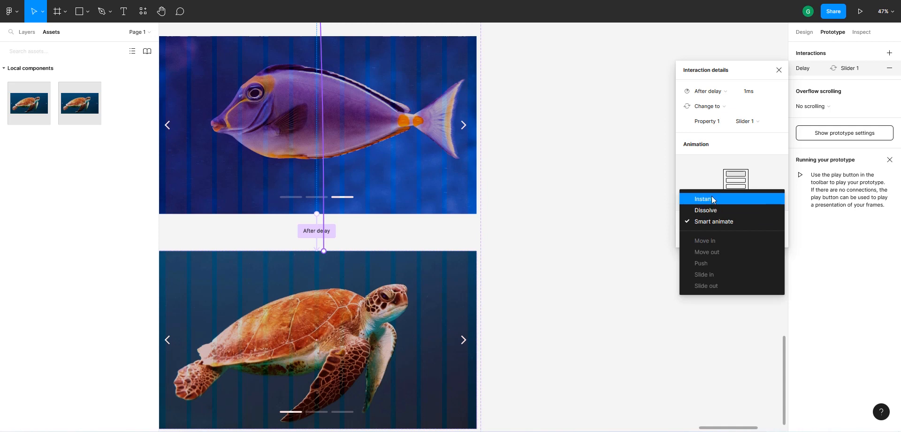
click(711, 201)
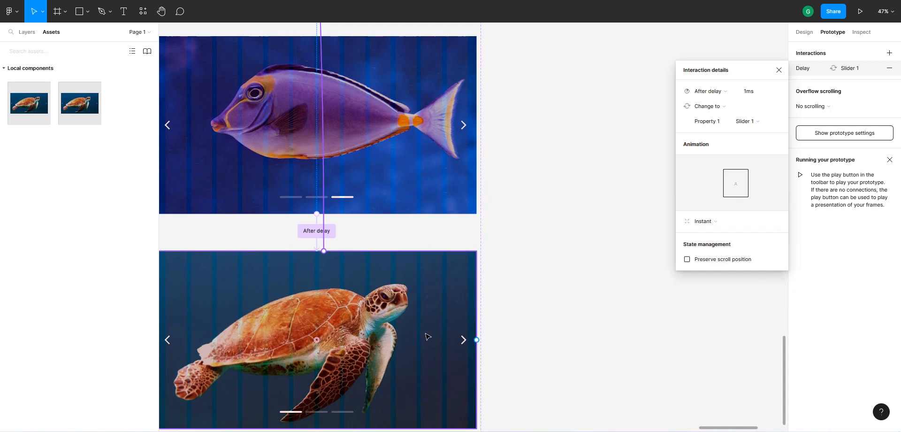
Check the slider loop again in the prototype preview, return to the design and close the interaction details.
scroll(422, 337, down, 3)
scroll(419, 337, down, 2)
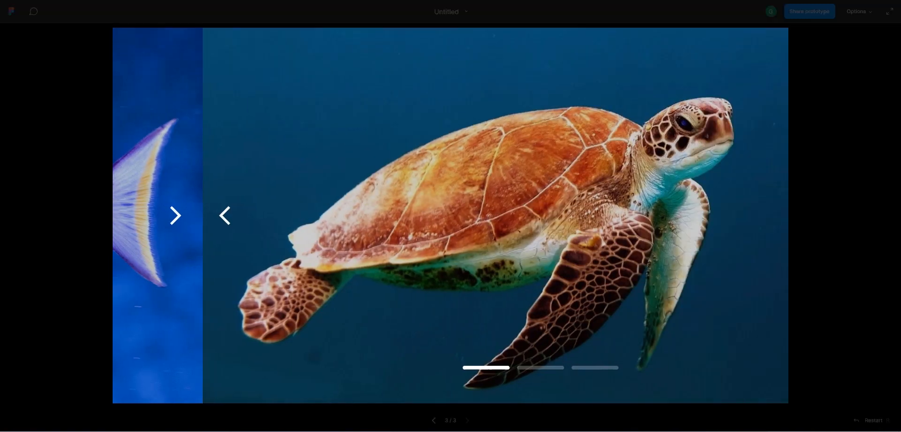
key(ctrl+shift+Tab)
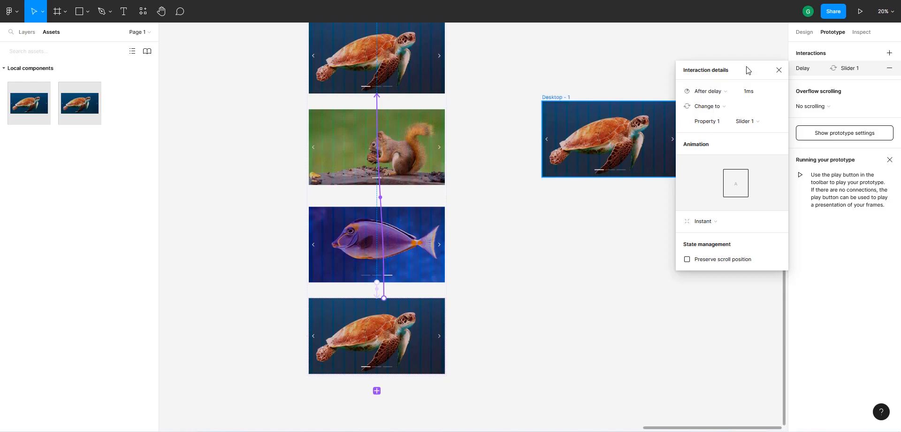
click(778, 70)
scroll(502, 261, down, 3)
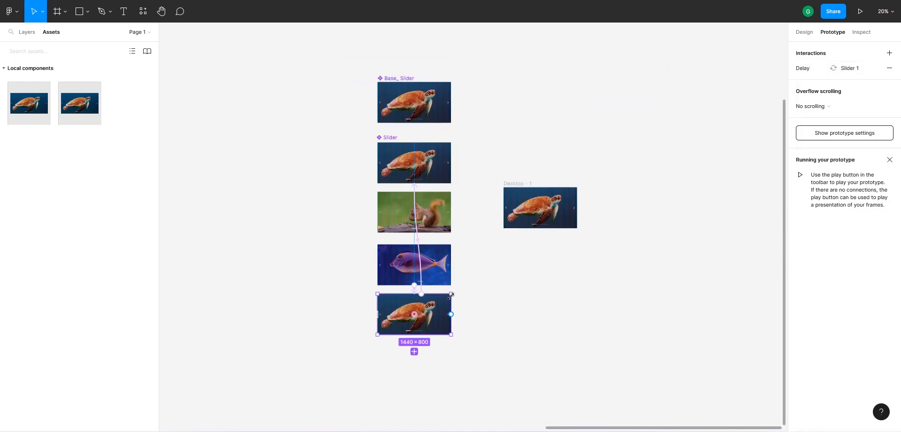
Examine the nested layers of the Slider instance in the Desktop - 1 frame, including the slides inside Slider Images.
scroll(460, 281, up, 2)
scroll(397, 327, up, 2)
scroll(396, 327, right, 2)
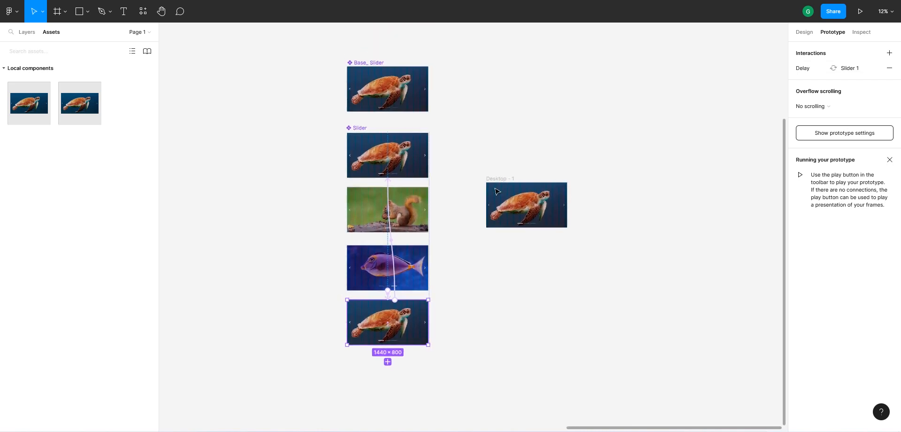
click(504, 180)
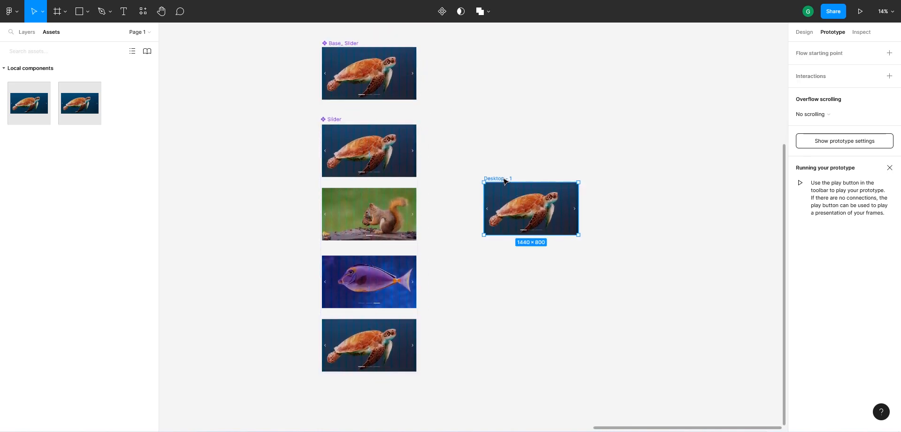
click(37, 33)
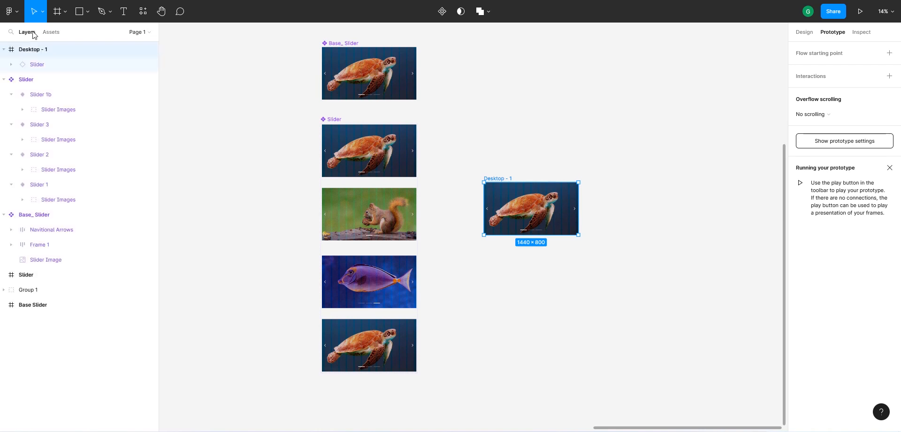
click(43, 65)
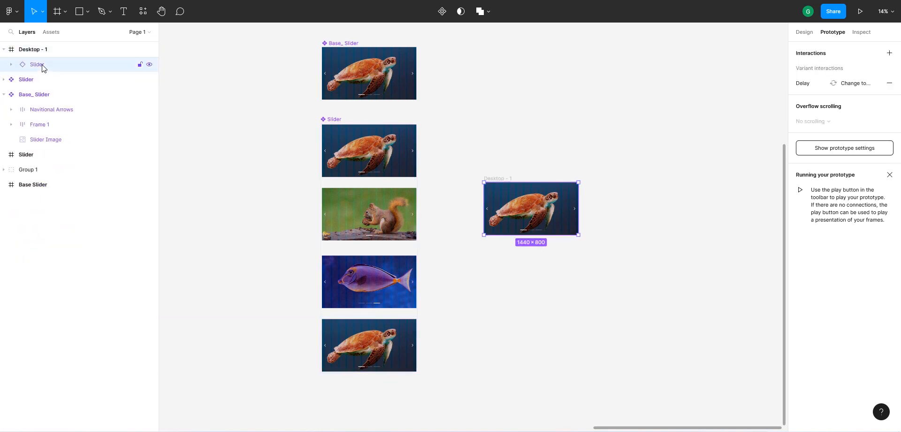
click(11, 64)
click(17, 81)
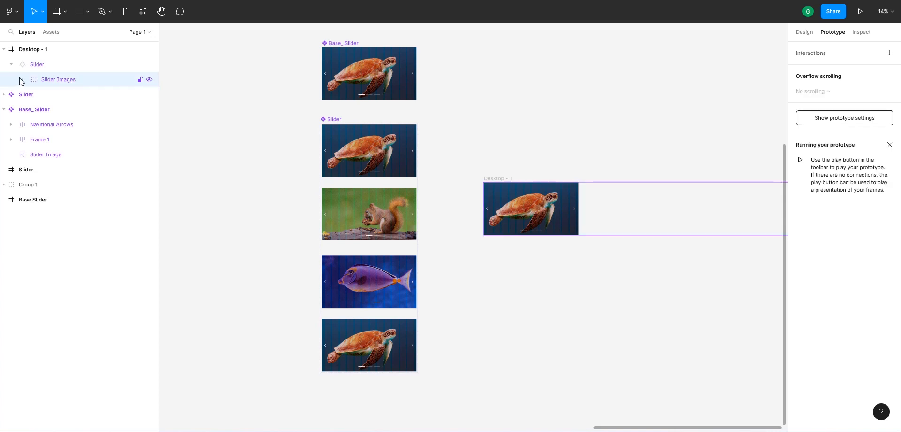
click(22, 79)
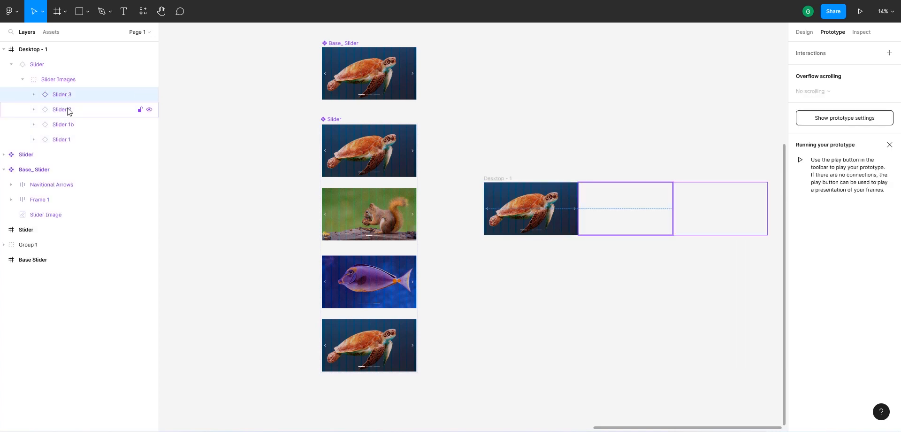
click(61, 109)
click(64, 124)
click(65, 141)
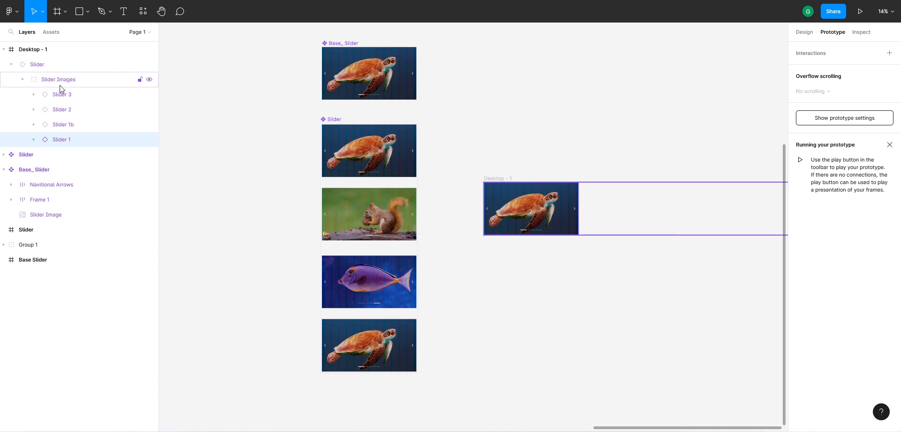
click(499, 149)
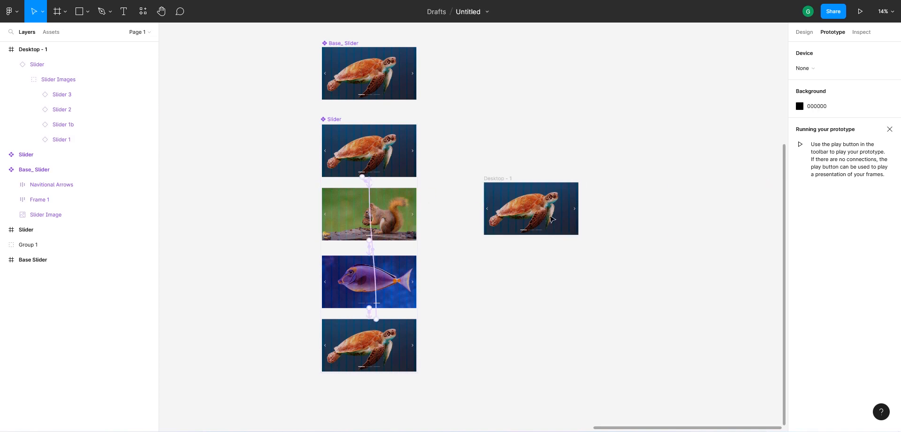
scroll(497, 125, up, 5)
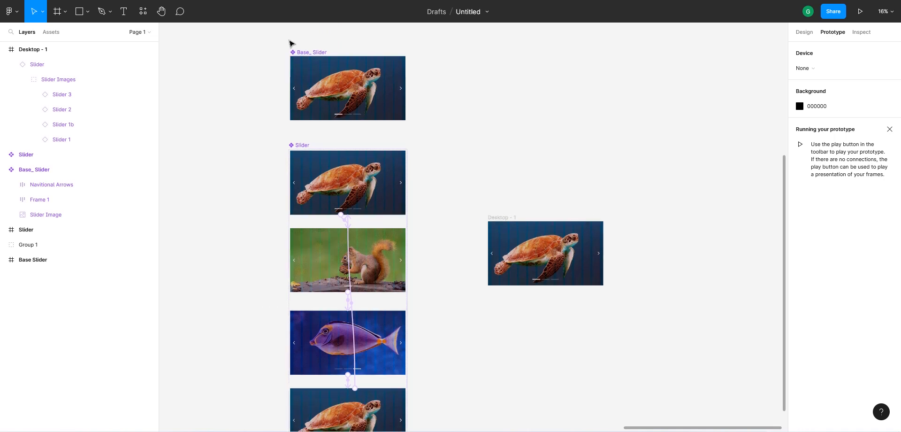
scroll(323, 68, up, 2)
click(804, 32)
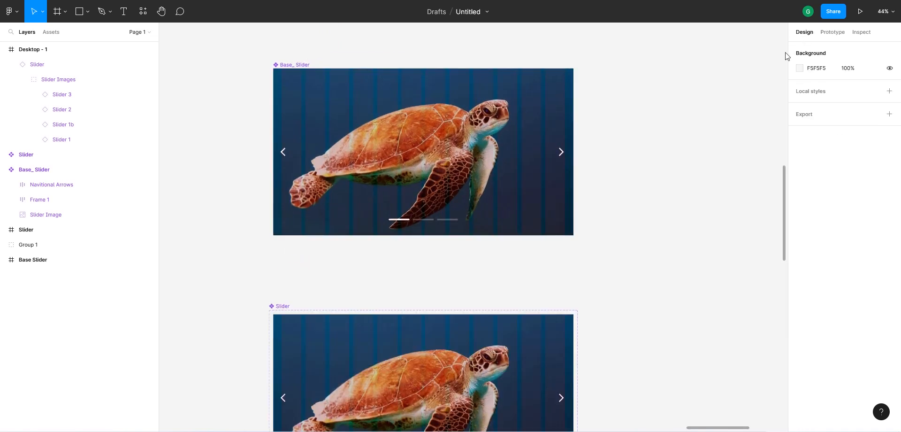
scroll(388, 119, up, 2)
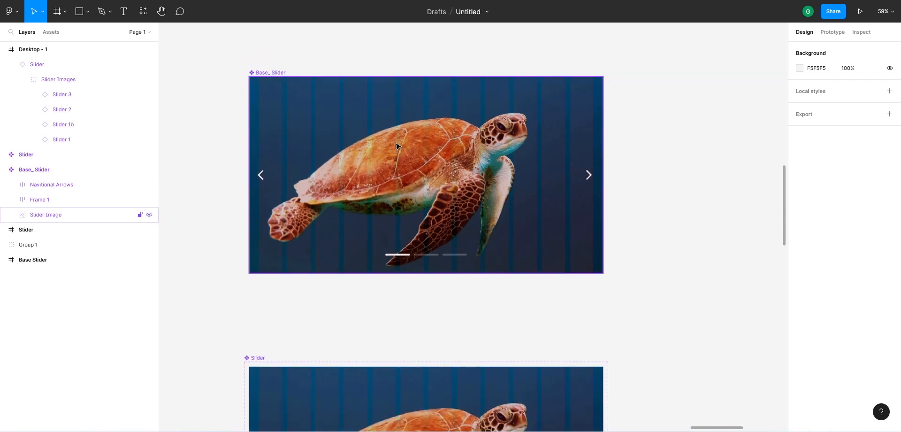
scroll(376, 235, up, 5)
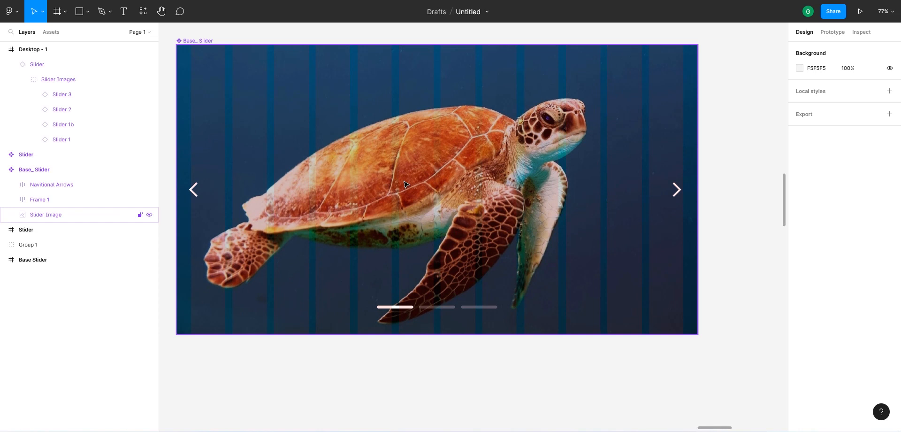
click(123, 11)
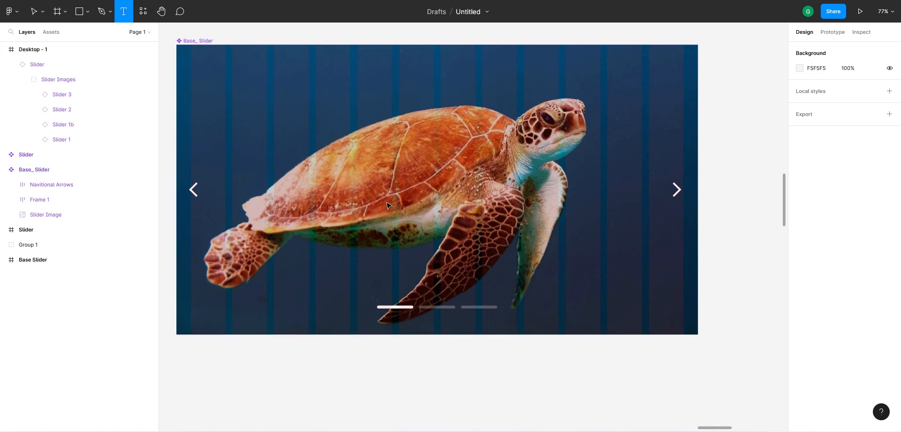
click(387, 205)
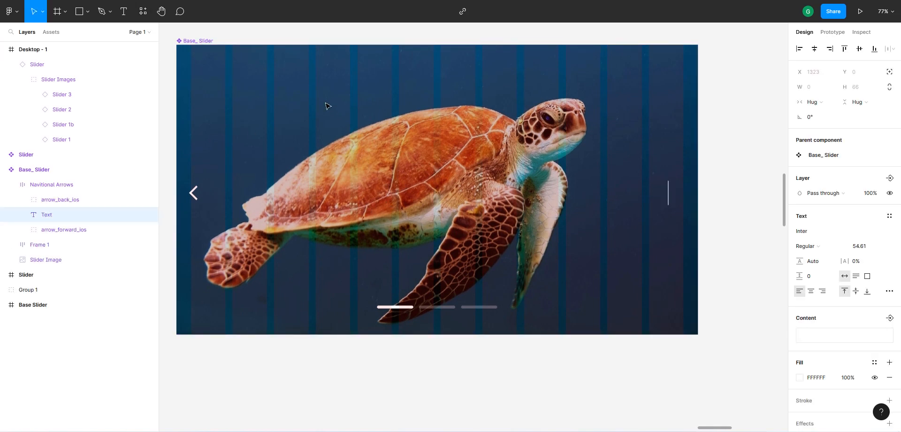
click(326, 41)
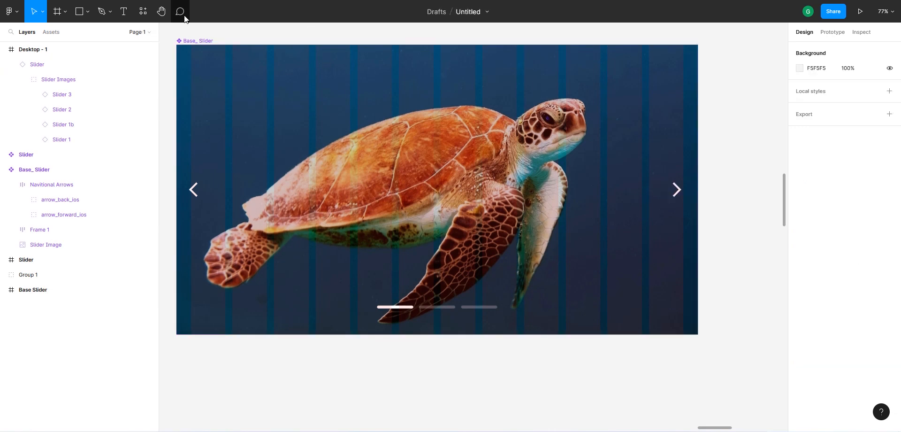
Add a text layer reading CAPTION in the dark area above the turtle in the Base_ Slider component.
click(123, 10)
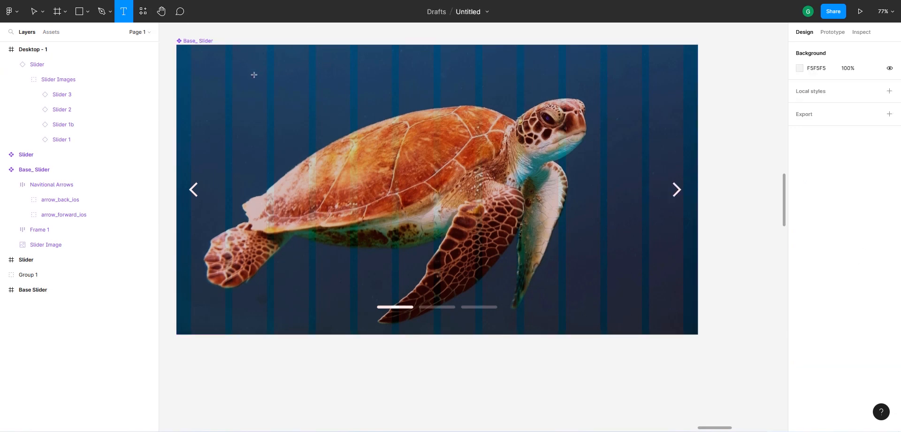
click(254, 75)
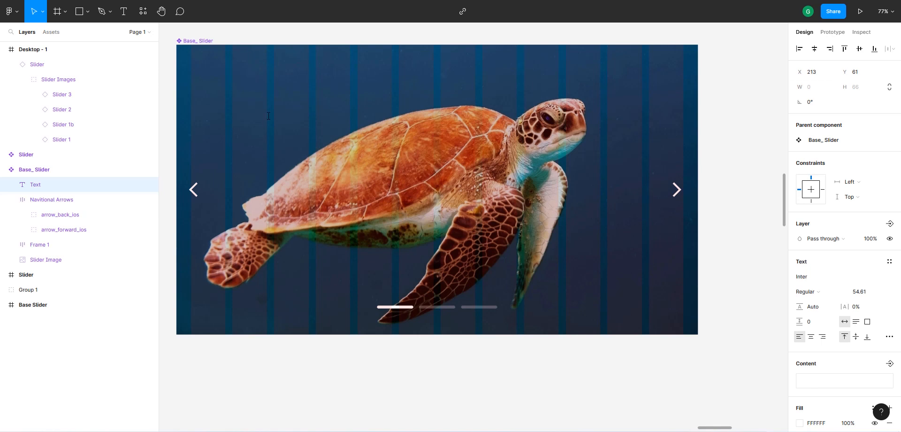
text(Th)
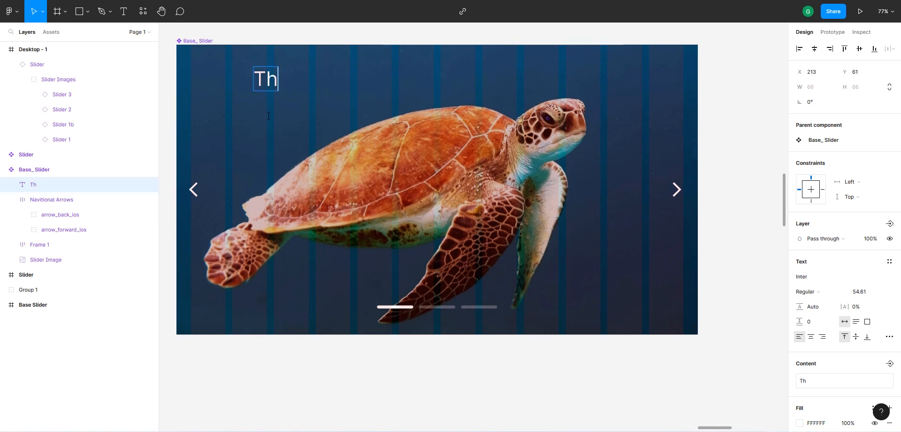
key(BackSpace)
key(BackSpace)
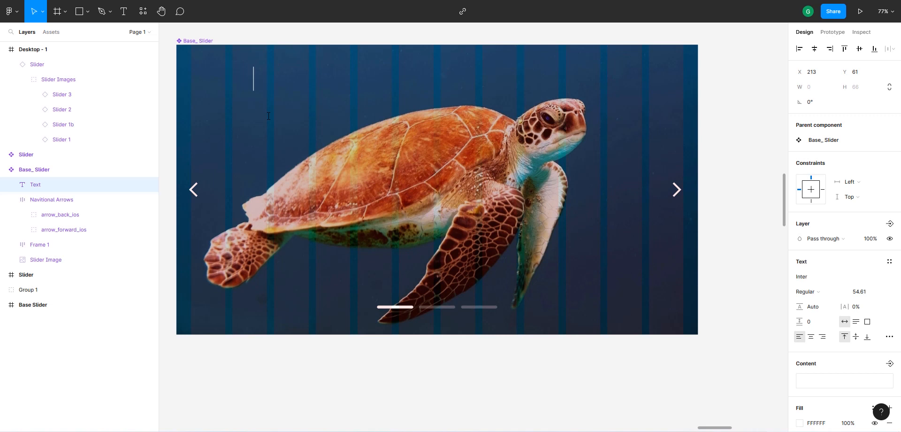
text(CAPTION)
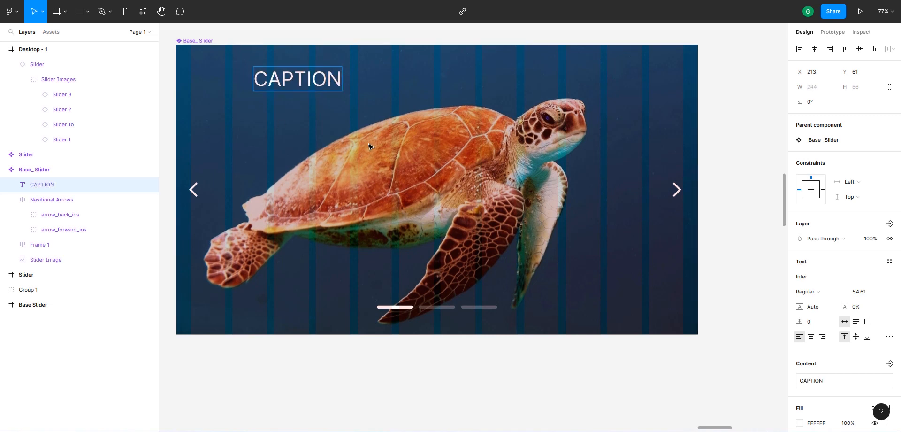
key(Escape)
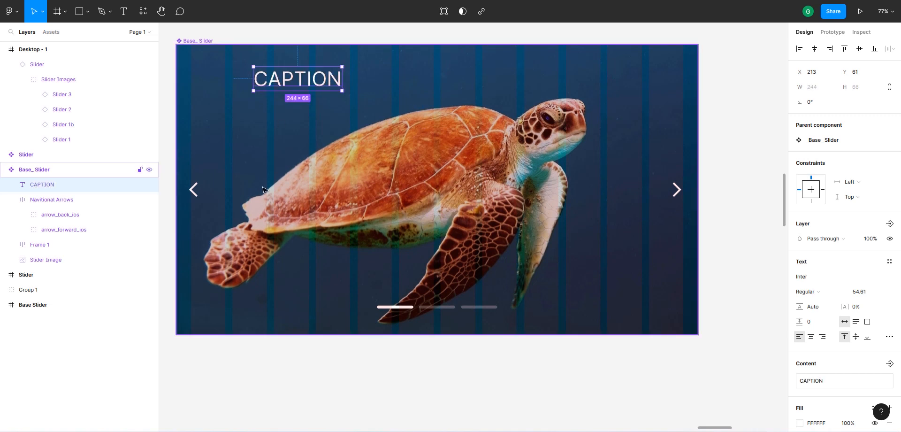
Set the CAPTION text to Extra Bold weight and a font size of 72.
click(220, 194)
click(314, 86)
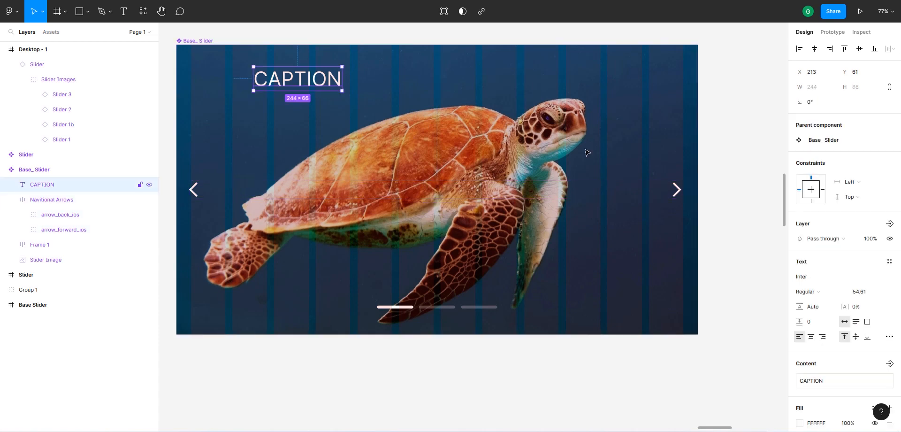
click(808, 291)
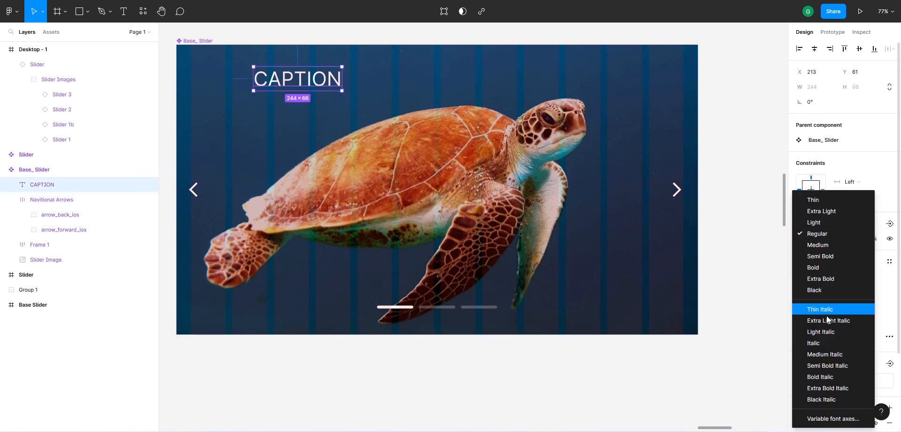
click(820, 279)
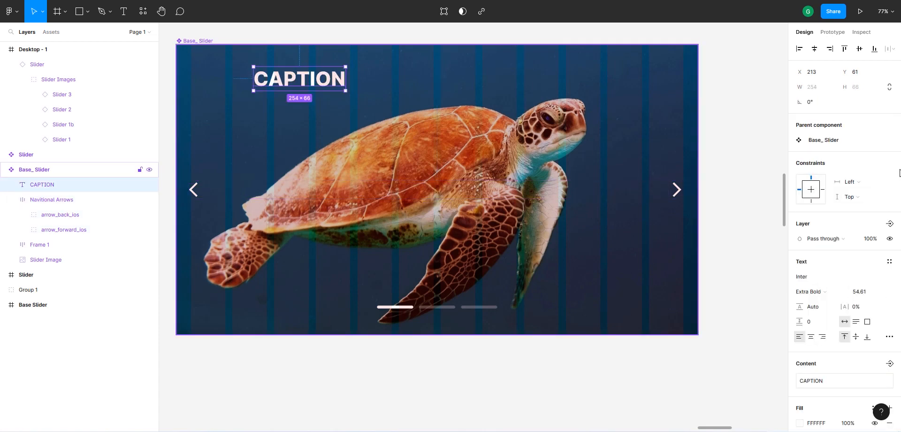
click(860, 292)
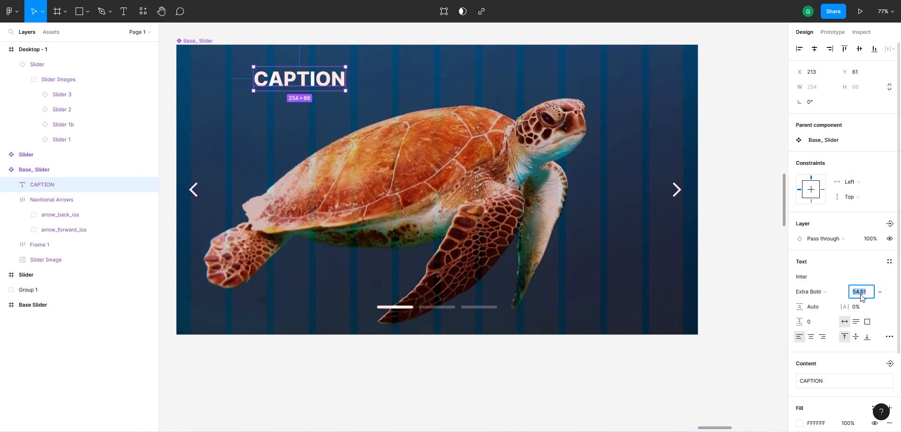
text(72)
key(Return)
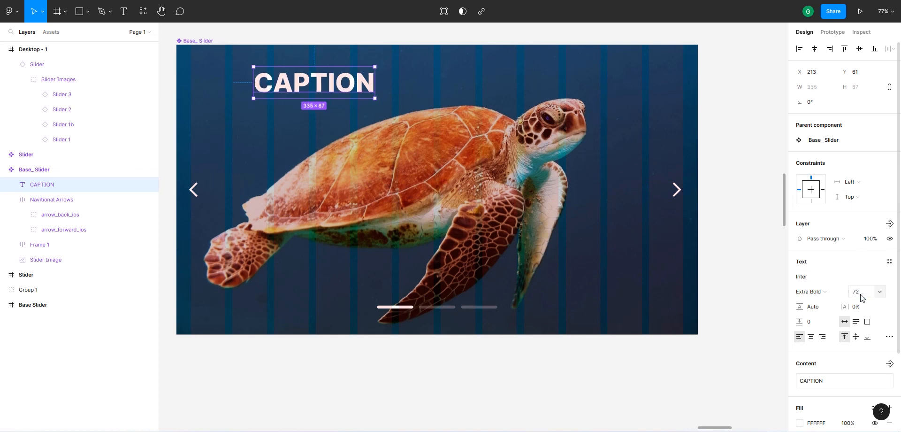
Move the CAPTION text down over the turtle's shell and set its letter spacing to 100%.
drag(354, 80, 454, 138)
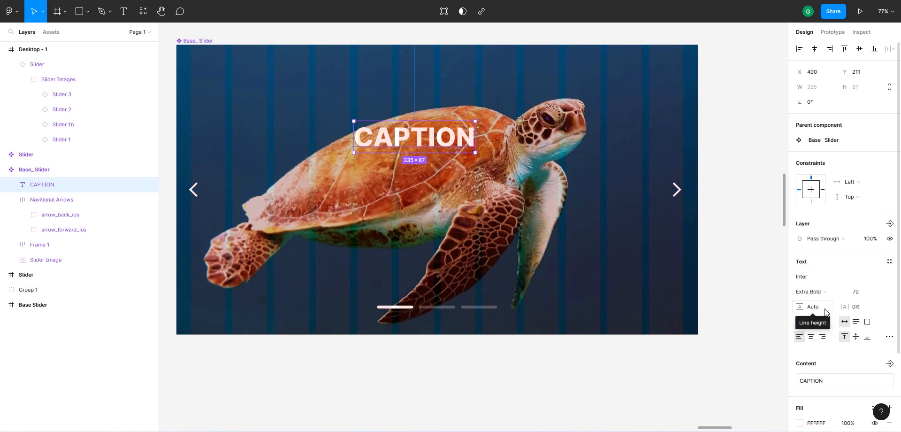
drag(847, 307, 897, 308)
drag(476, 138, 451, 143)
click(861, 311)
text(100)
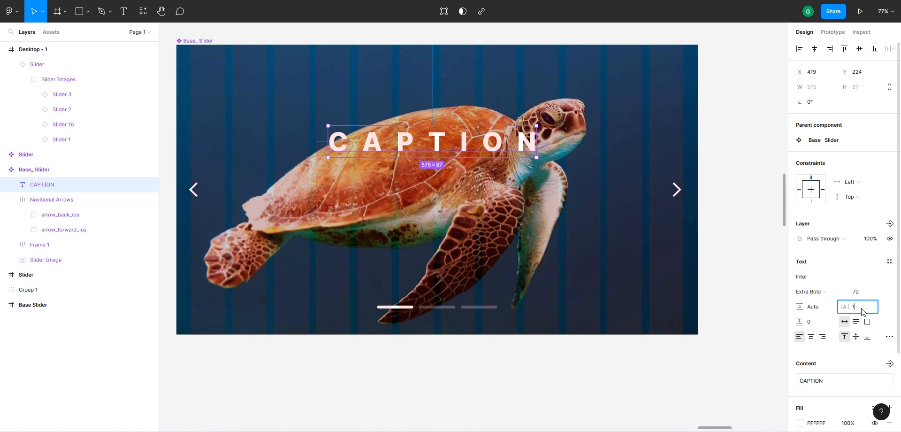
key(Return)
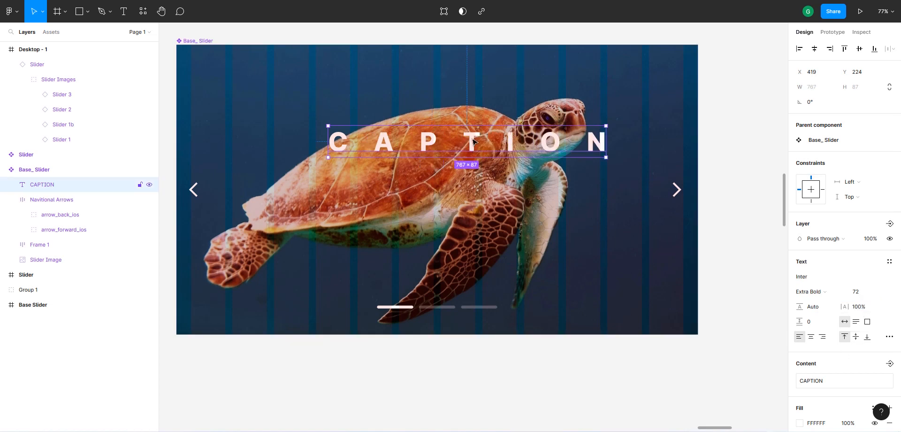
Center the CAPTION text horizontally and vertically in the Base_ Slider component and deselect it.
drag(463, 146, 450, 188)
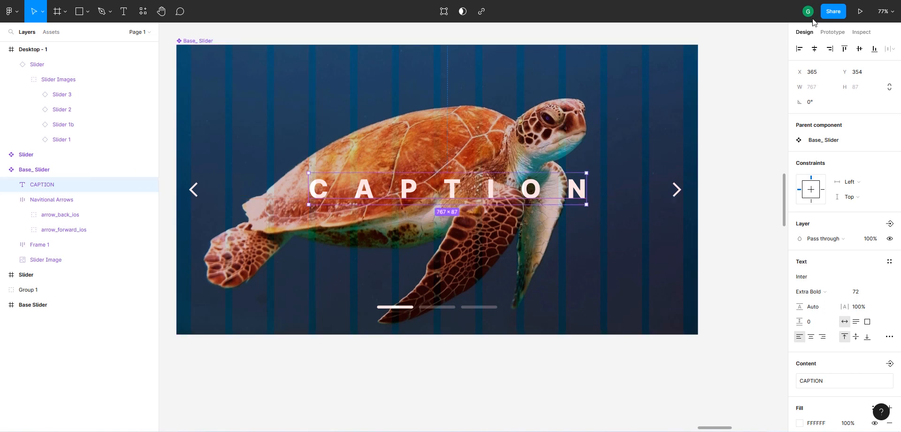
click(814, 48)
click(859, 49)
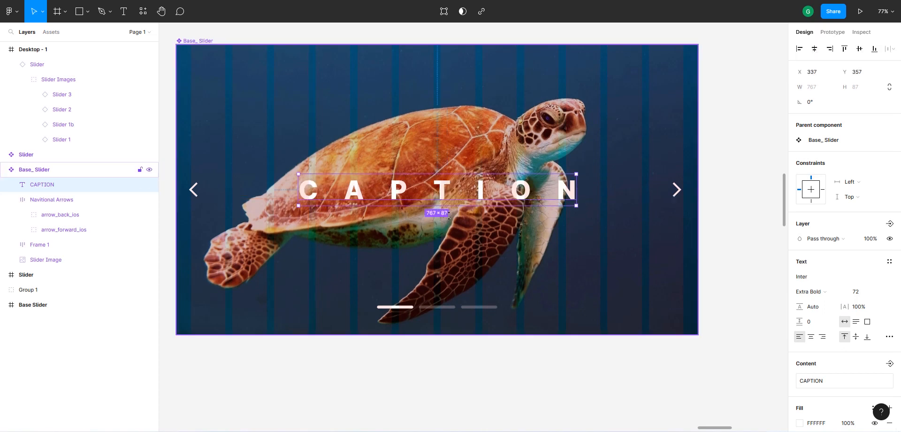
click(316, 40)
Check the caption in the Desktop - 1 frame and the prototype preview, and return to the Slider variants in the design.
scroll(303, 221, down, 5)
scroll(296, 212, down, 5)
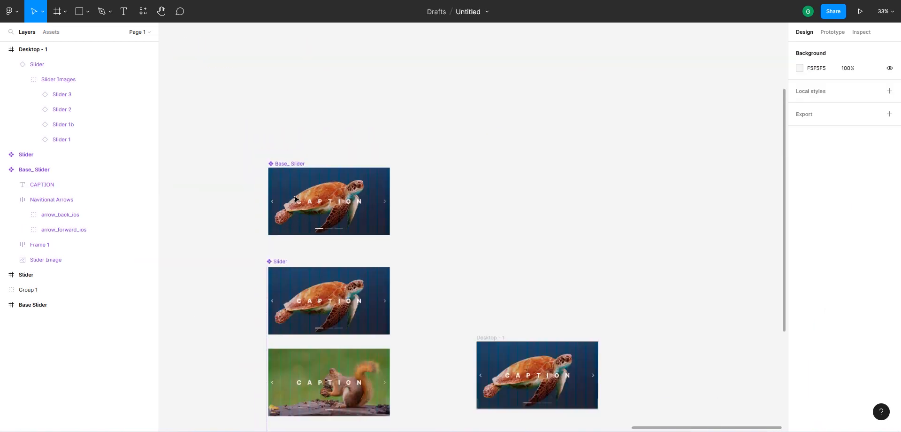
scroll(426, 342, up, 3)
scroll(470, 333, up, 10)
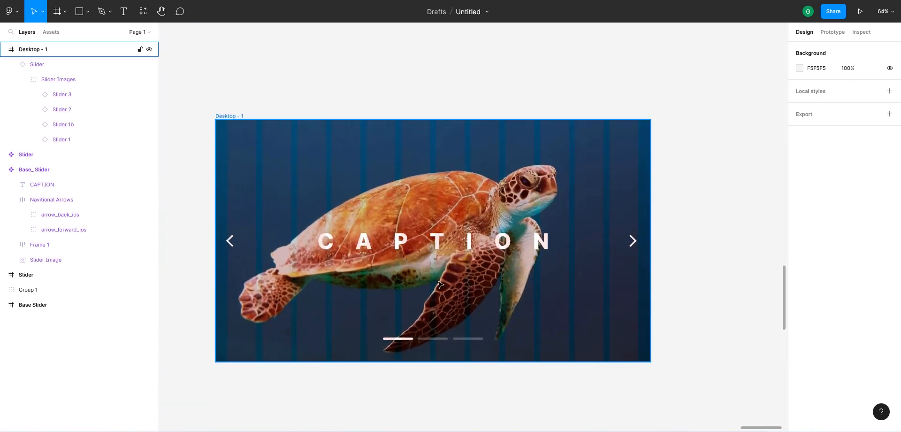
key(ctrl+Tab)
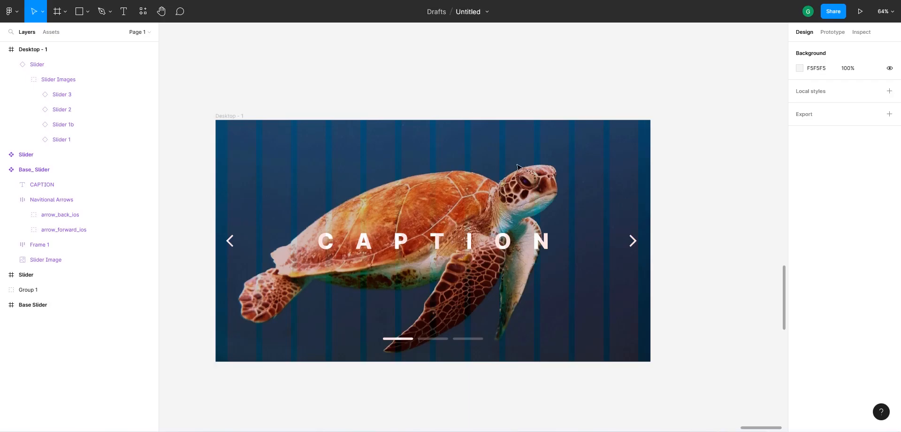
scroll(570, 226, down, 8)
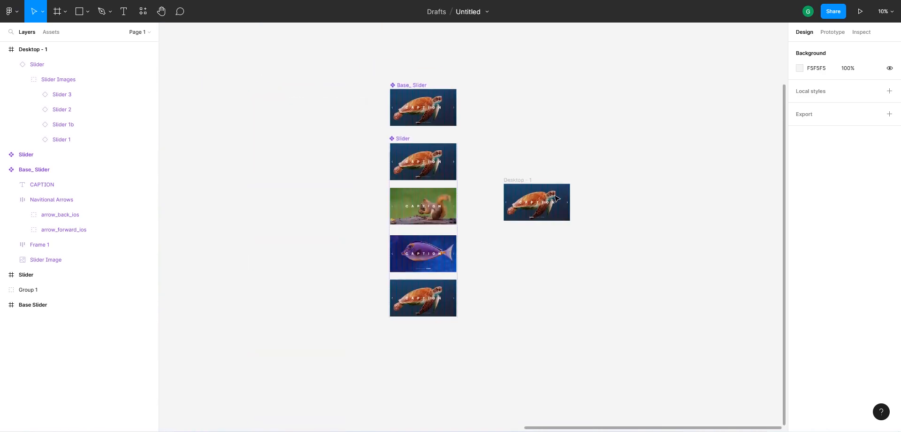
scroll(426, 188, up, 5)
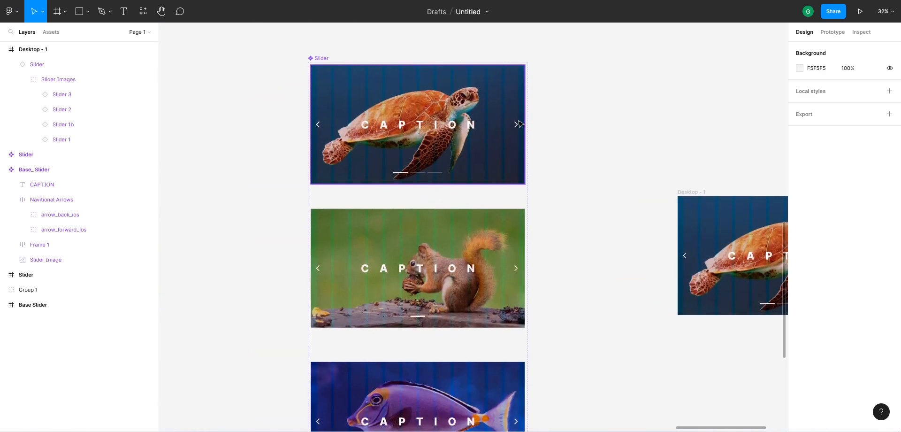